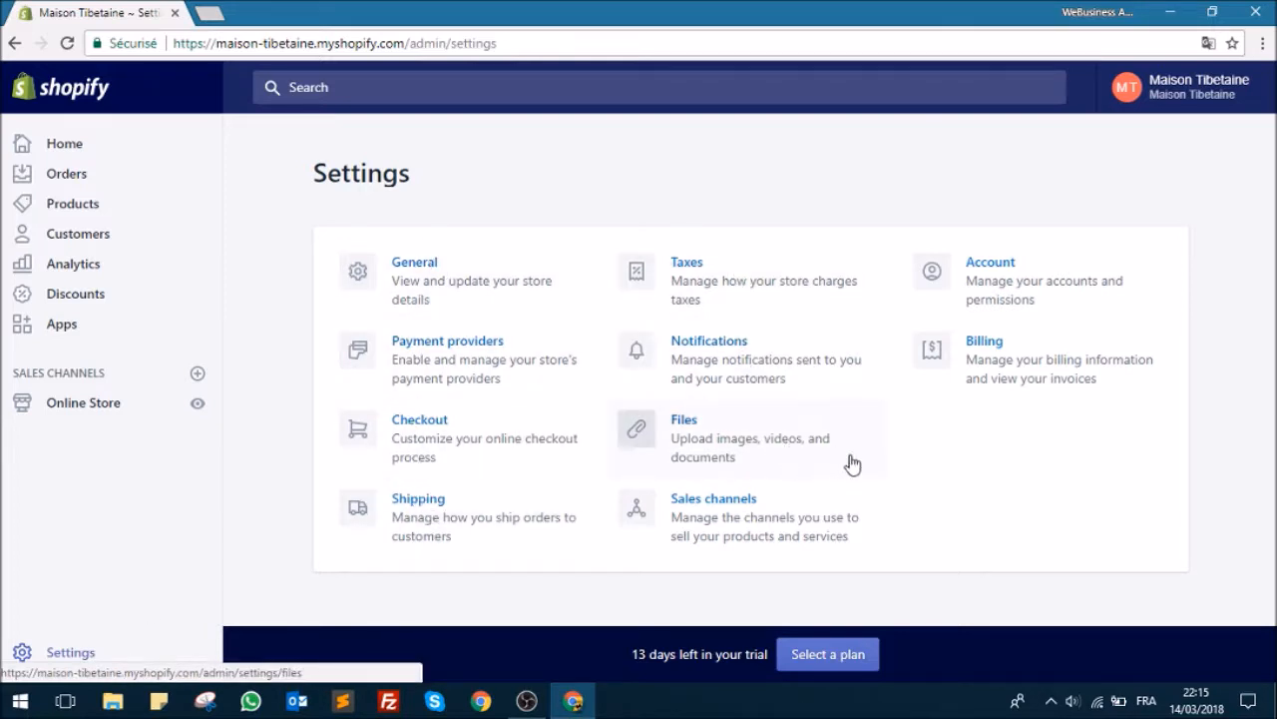
Visit the Online Store themes page and return to Settings to open the General page.
click(81, 399)
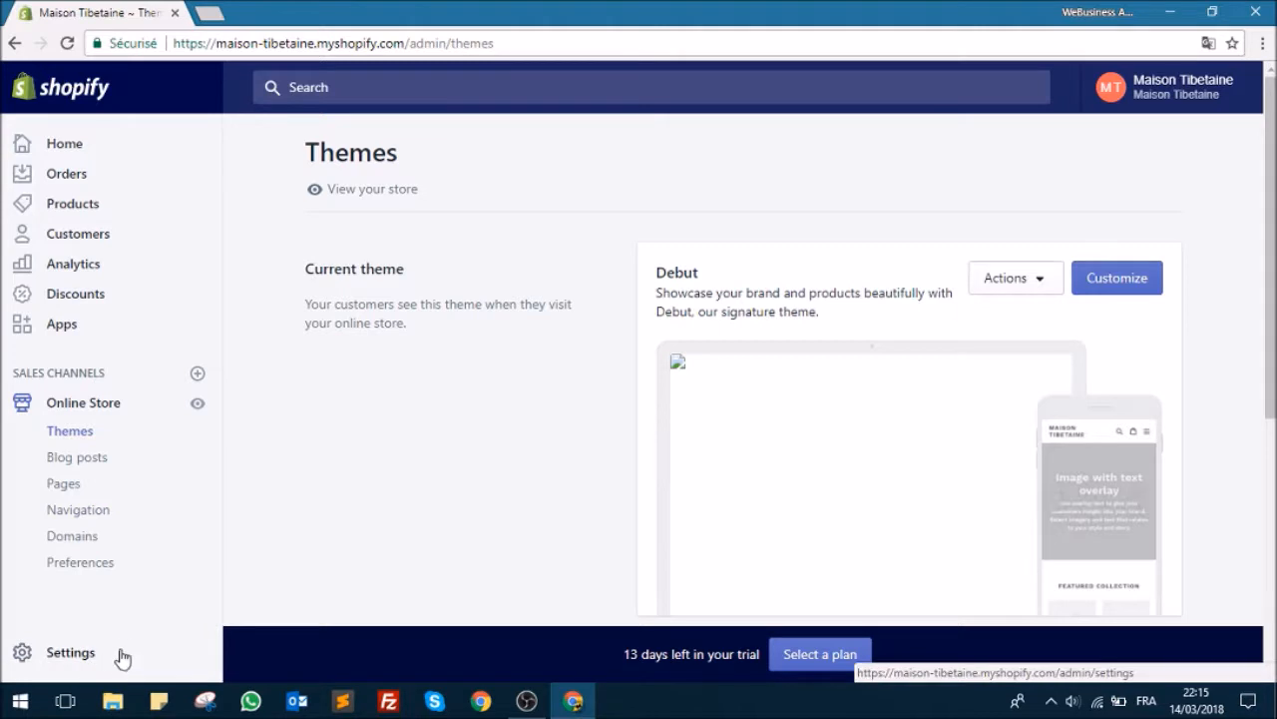
click(87, 659)
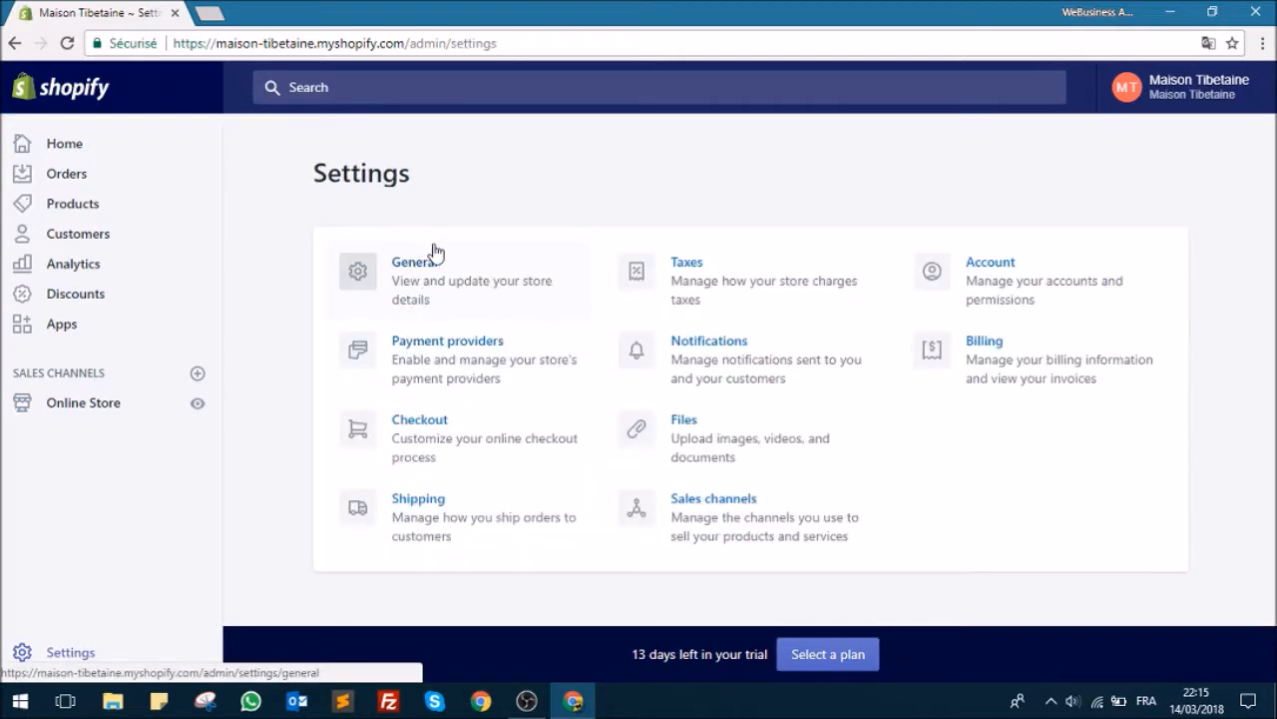
click(423, 270)
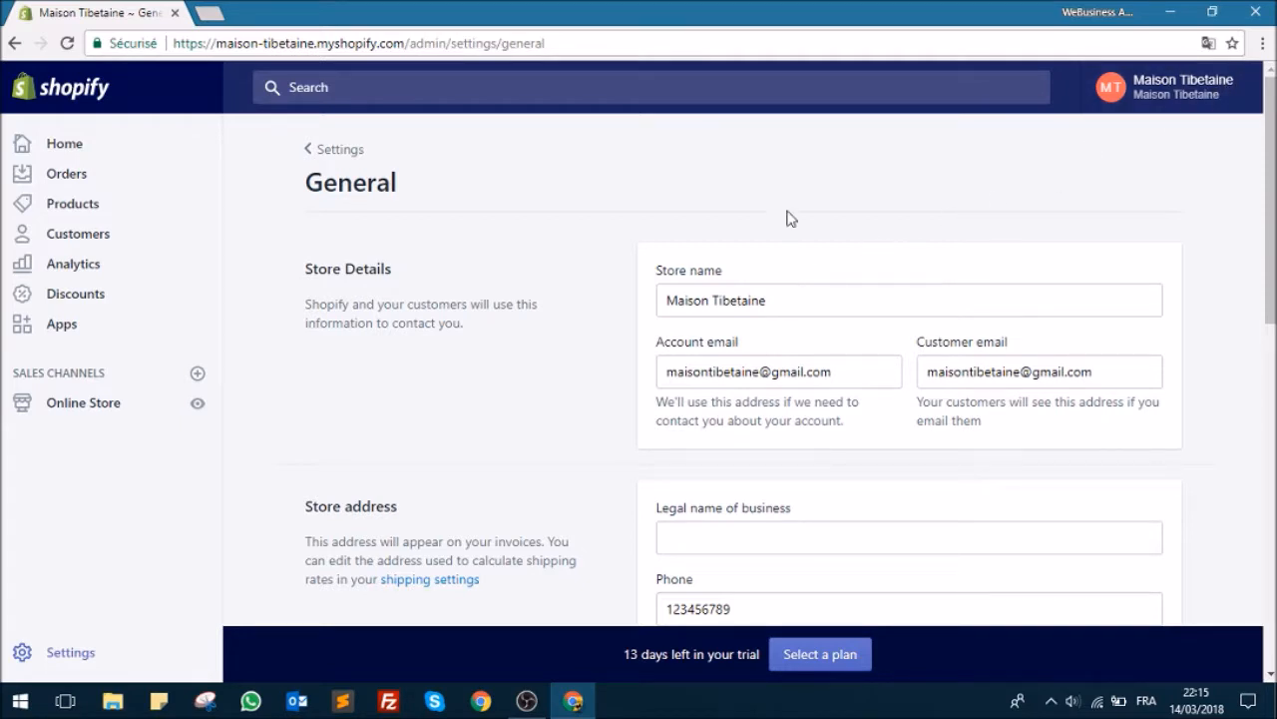
Review the General settings, covering store details, store address, standards and formats, and the order ID format.
scroll(758, 214, down, 1)
scroll(628, 239, up, 1)
scroll(708, 249, down, 1)
scroll(587, 299, up, 1)
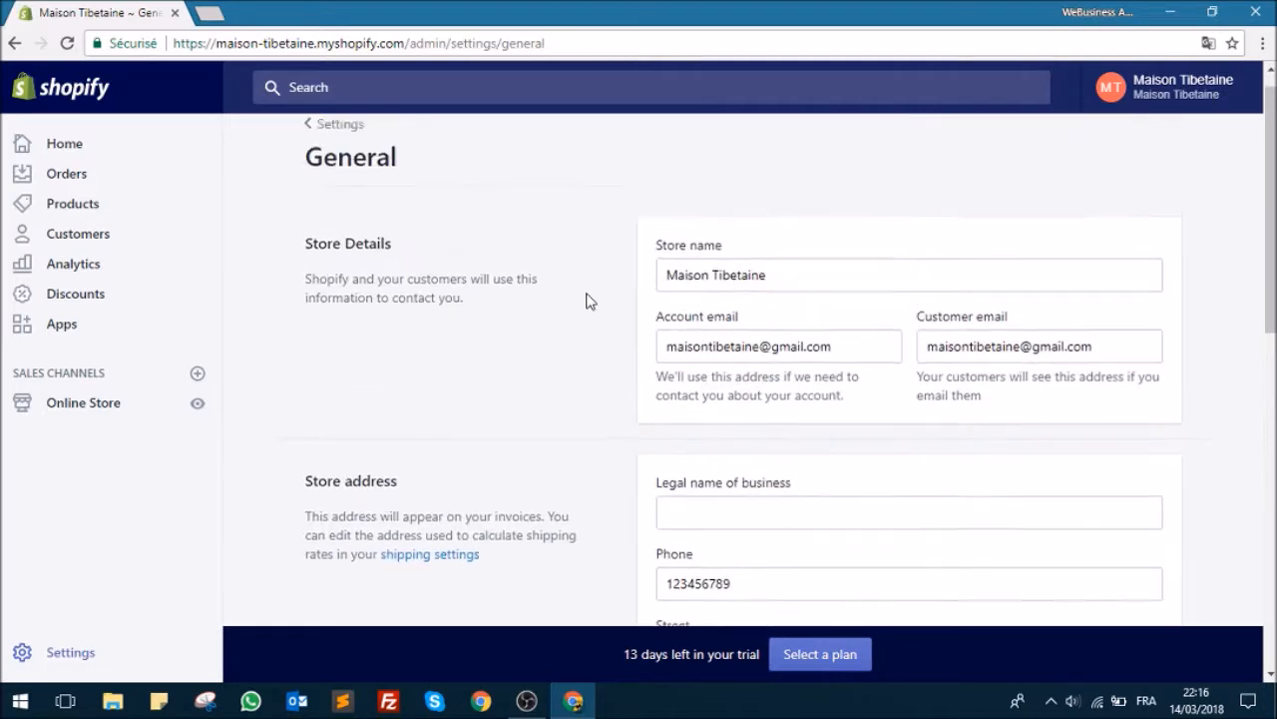
mouse_move(1273, 160)
mouse_down()
mouse_move(1273, 193)
mouse_move(1274, 135)
mouse_up()
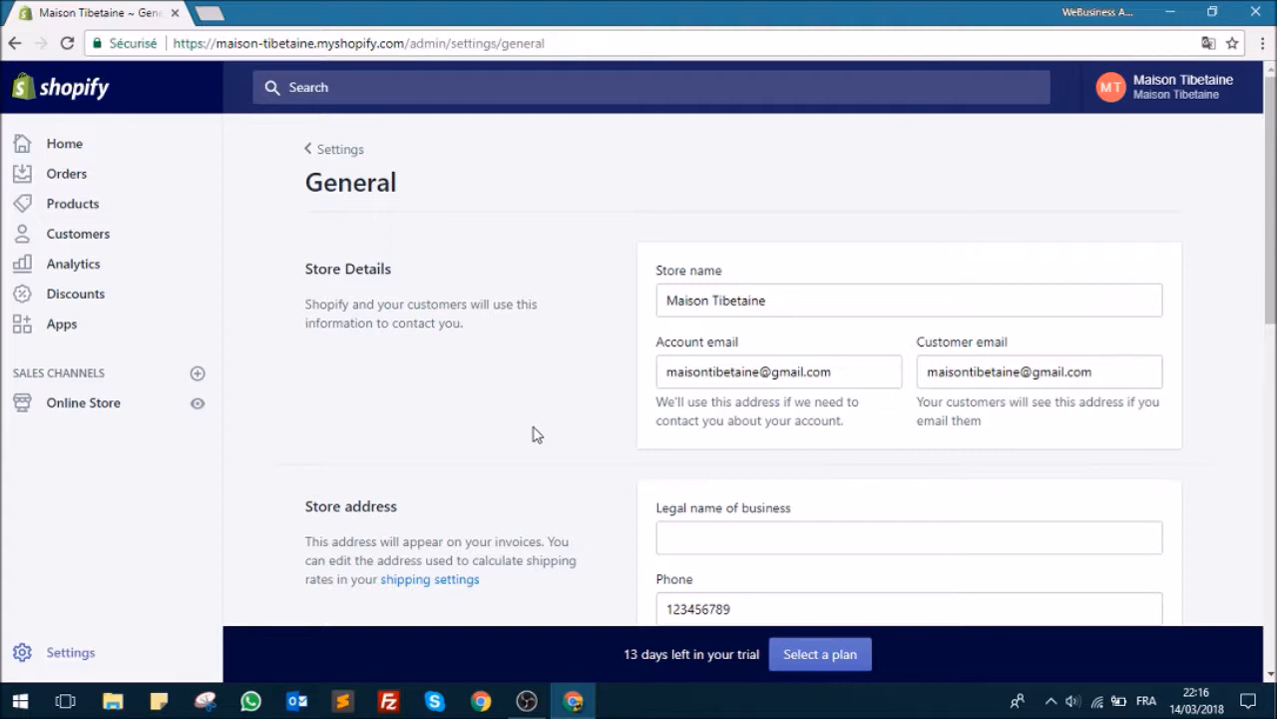
scroll(544, 409, down, 2)
scroll(559, 392, up, 2)
scroll(904, 317, down, 1)
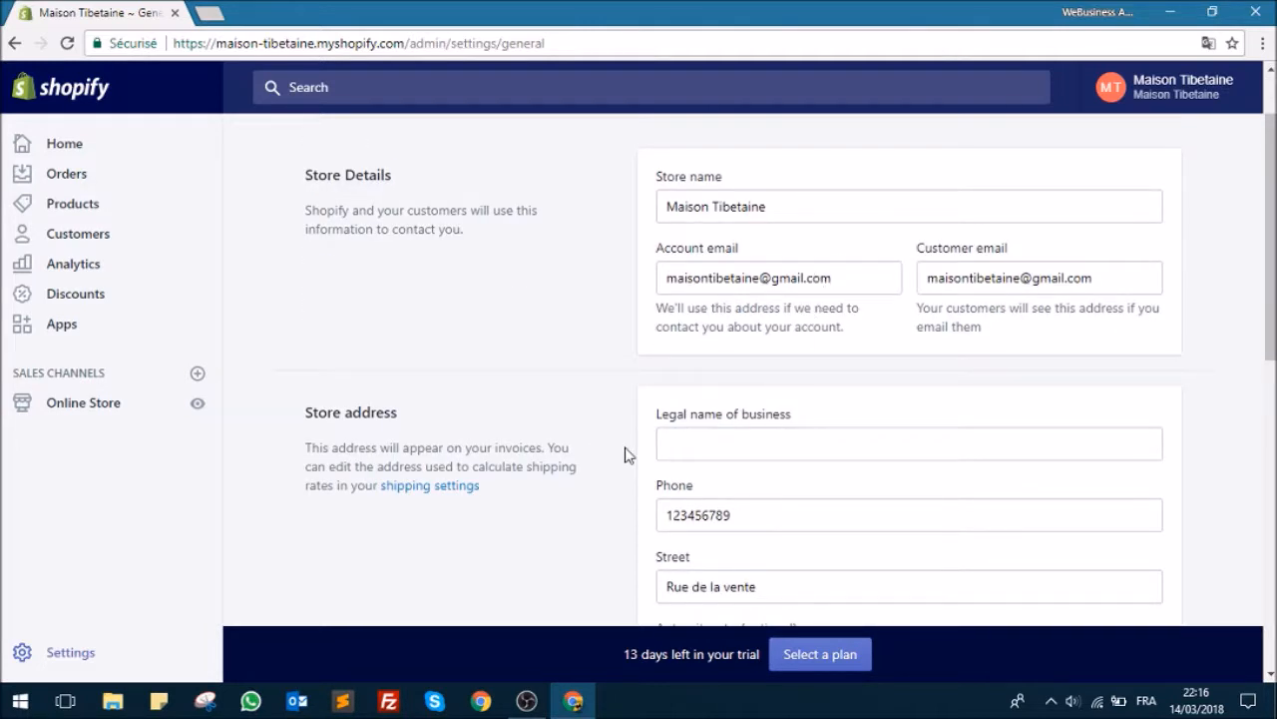
scroll(631, 457, down, 2)
scroll(511, 365, down, 1)
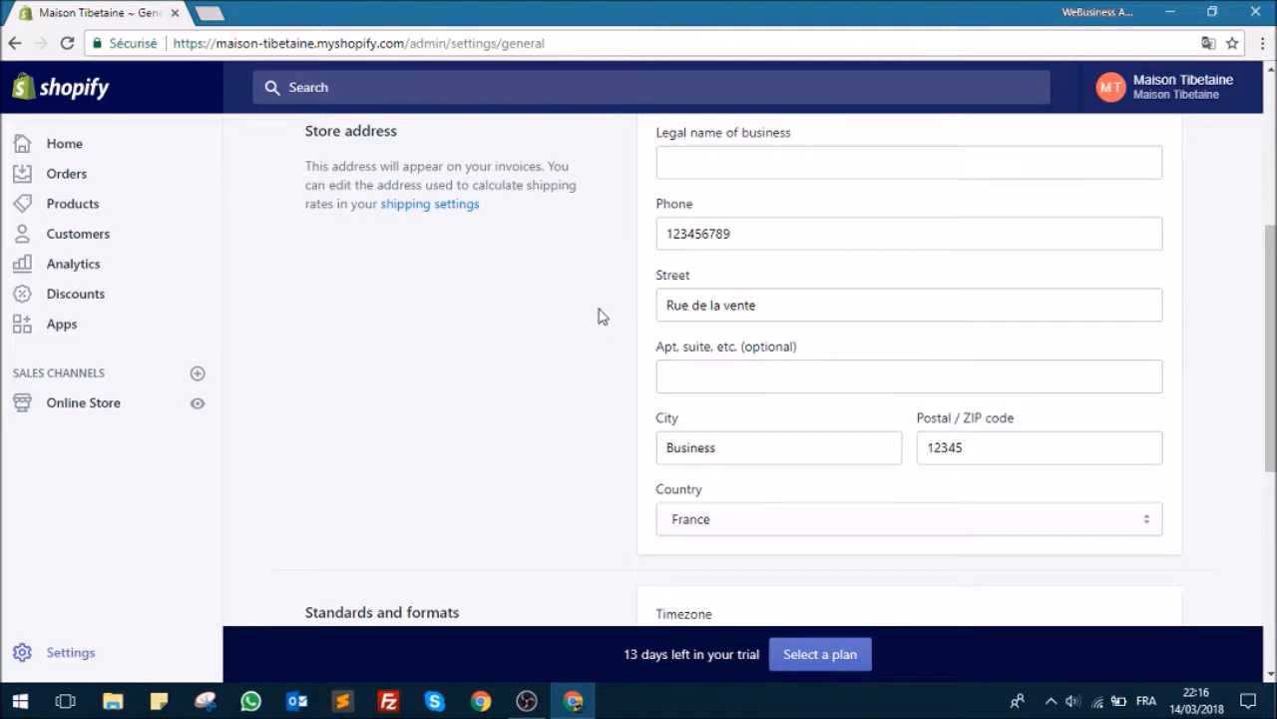
scroll(601, 311, down, 4)
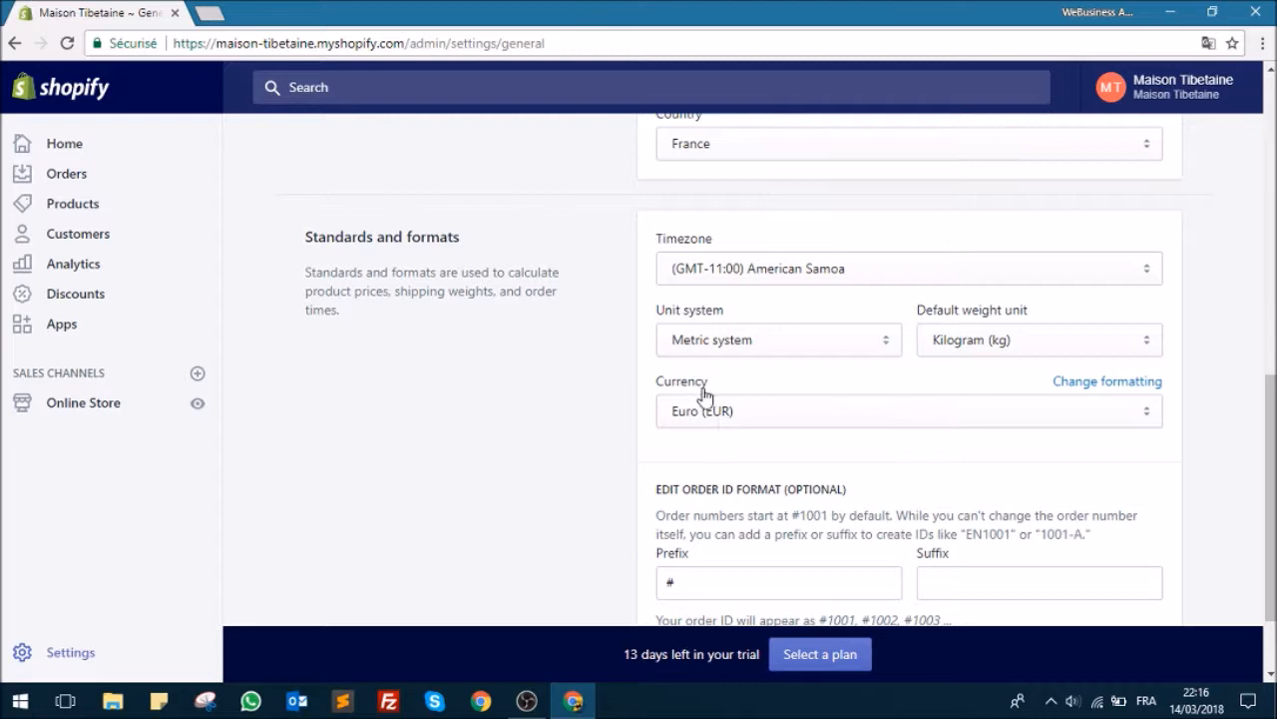
scroll(677, 393, down, 1)
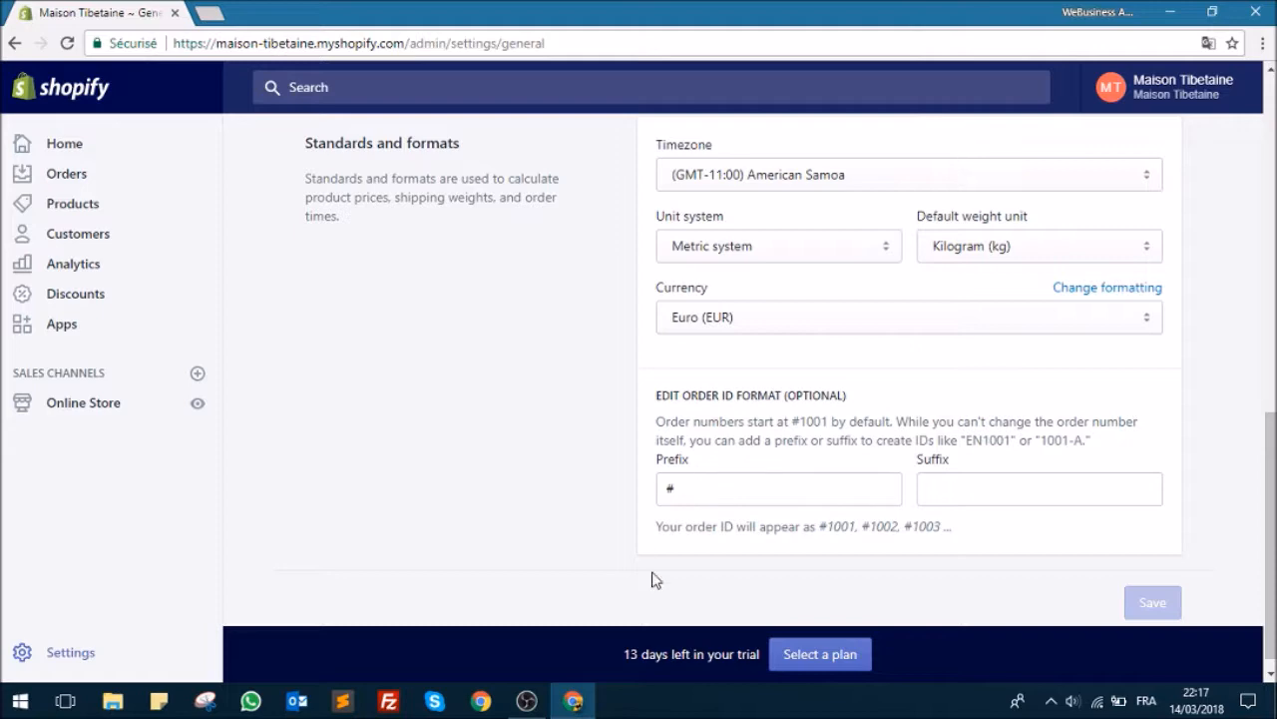
scroll(504, 399, up, 10)
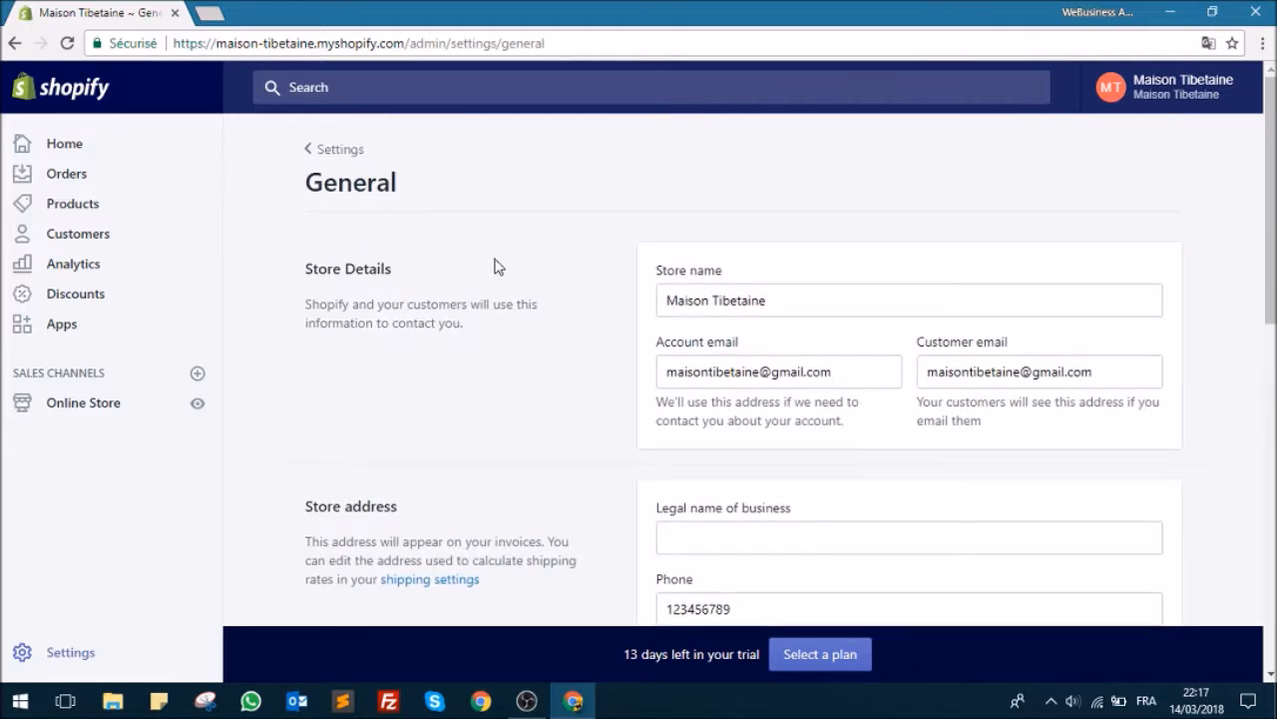
Go back to the Settings overview and open Payment providers to survey the available payment sections.
click(345, 152)
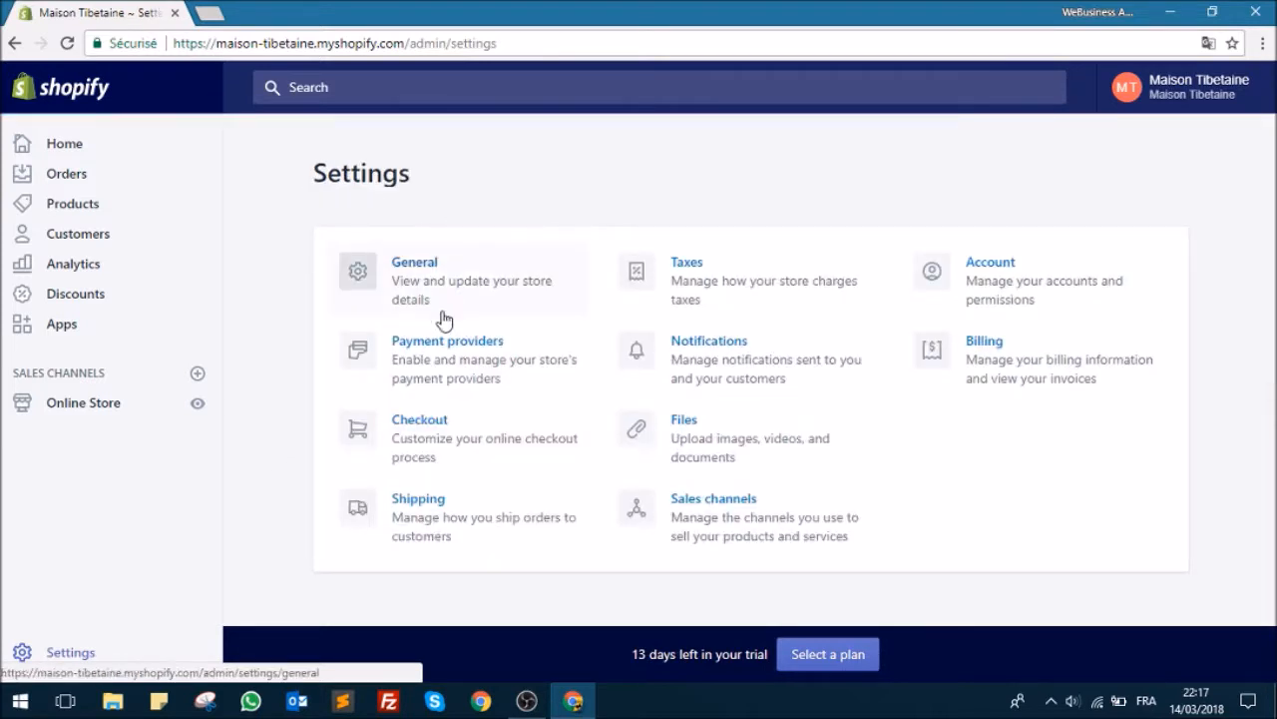
click(452, 349)
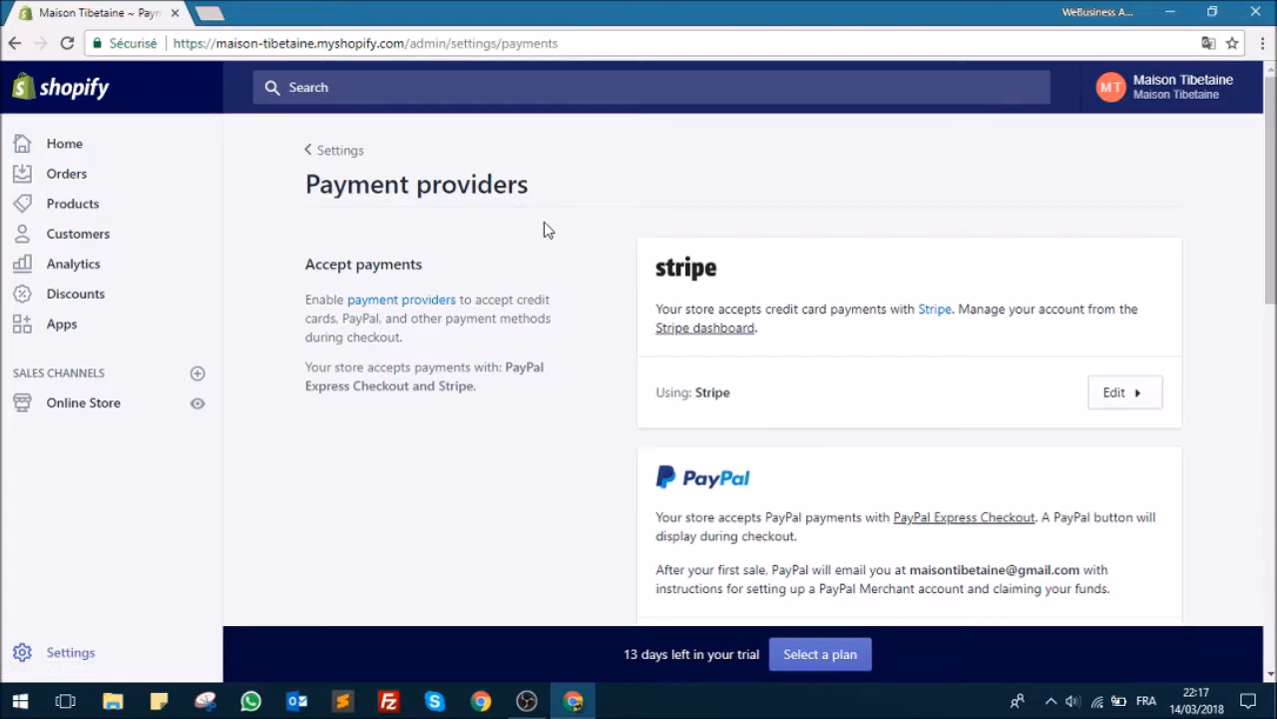
scroll(611, 230, down, 3)
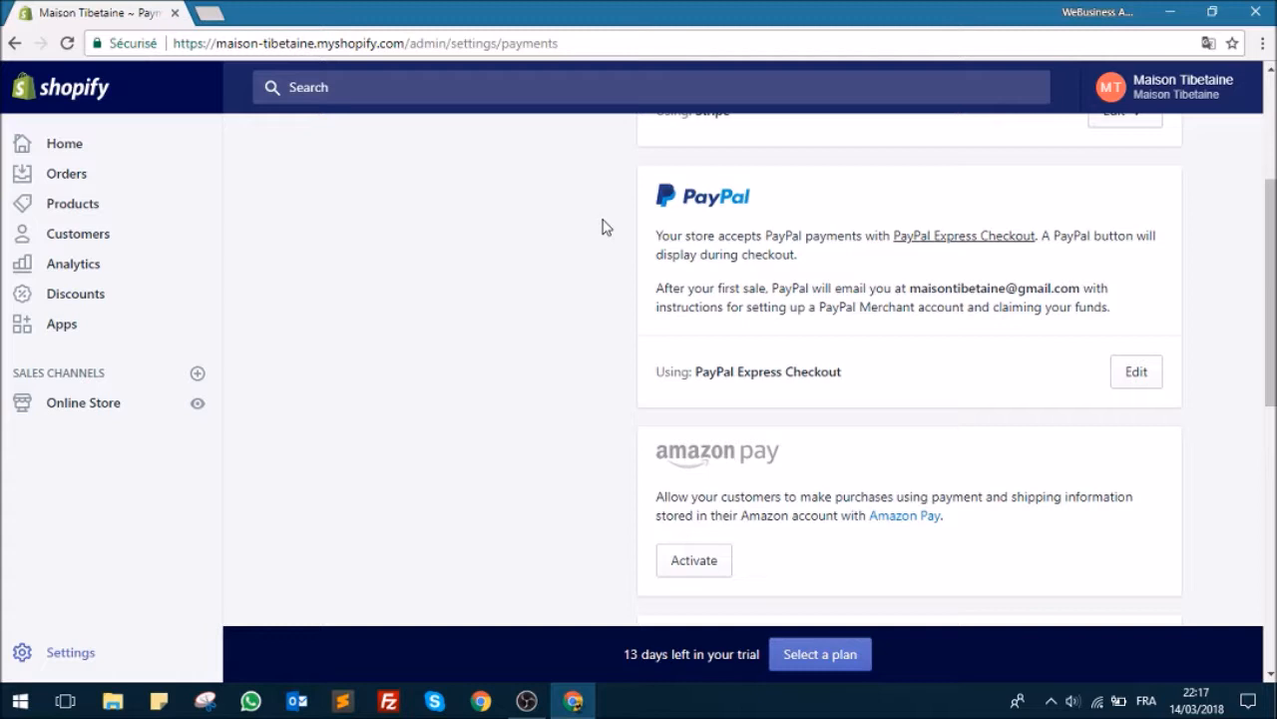
scroll(603, 227, up, 3)
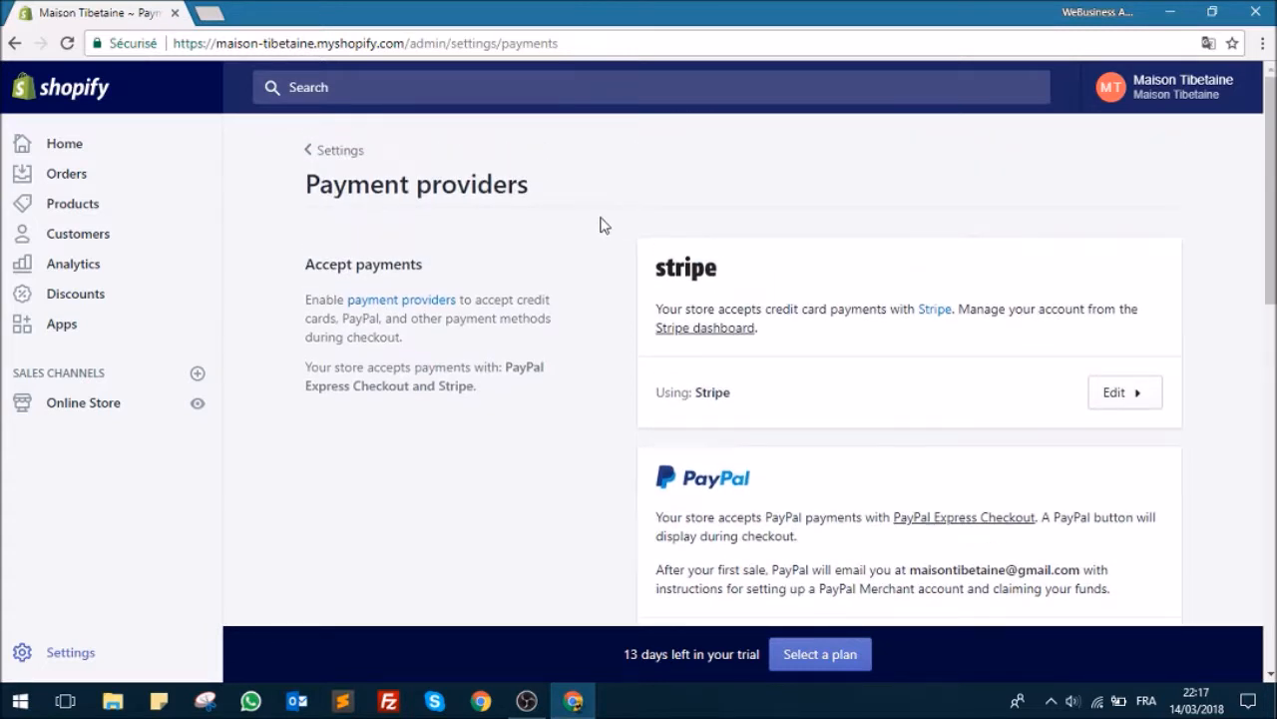
Expand the Stripe provider's details and examine its fees, accepted cards and instructions for using a different account.
click(1118, 394)
scroll(1015, 349, down, 5)
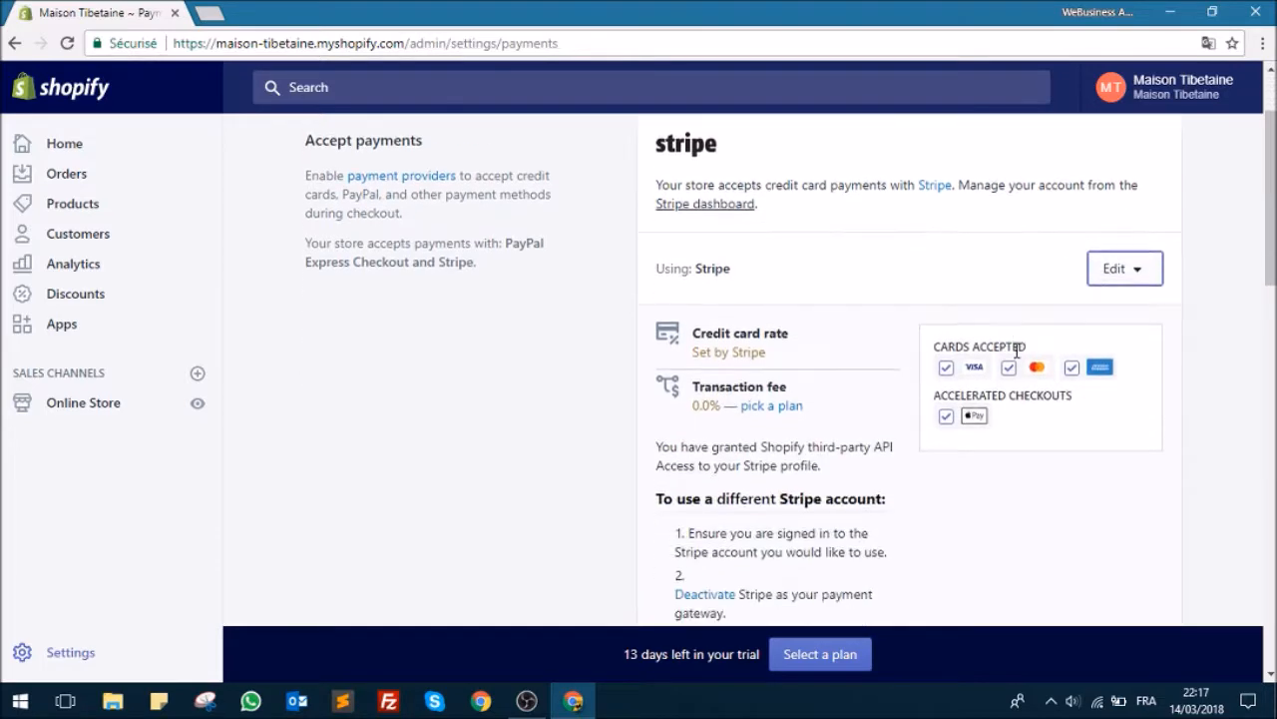
scroll(1028, 354, up, 1)
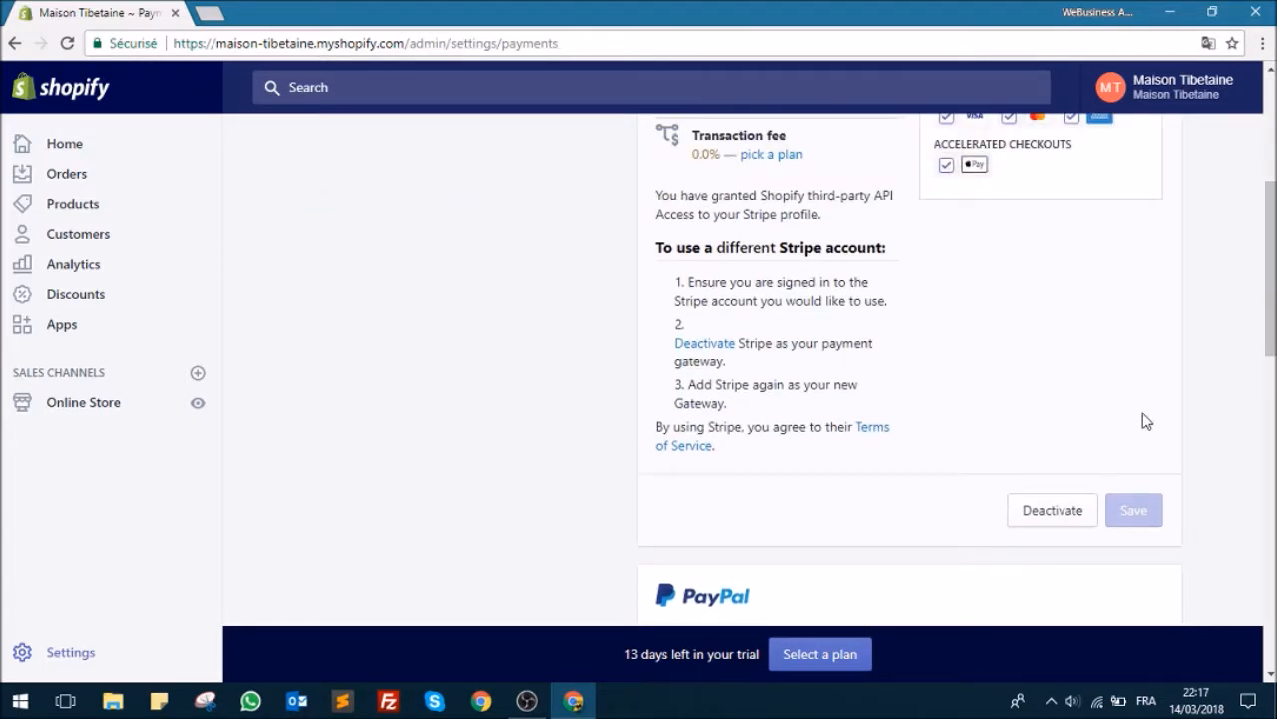
scroll(1093, 382, up, 4)
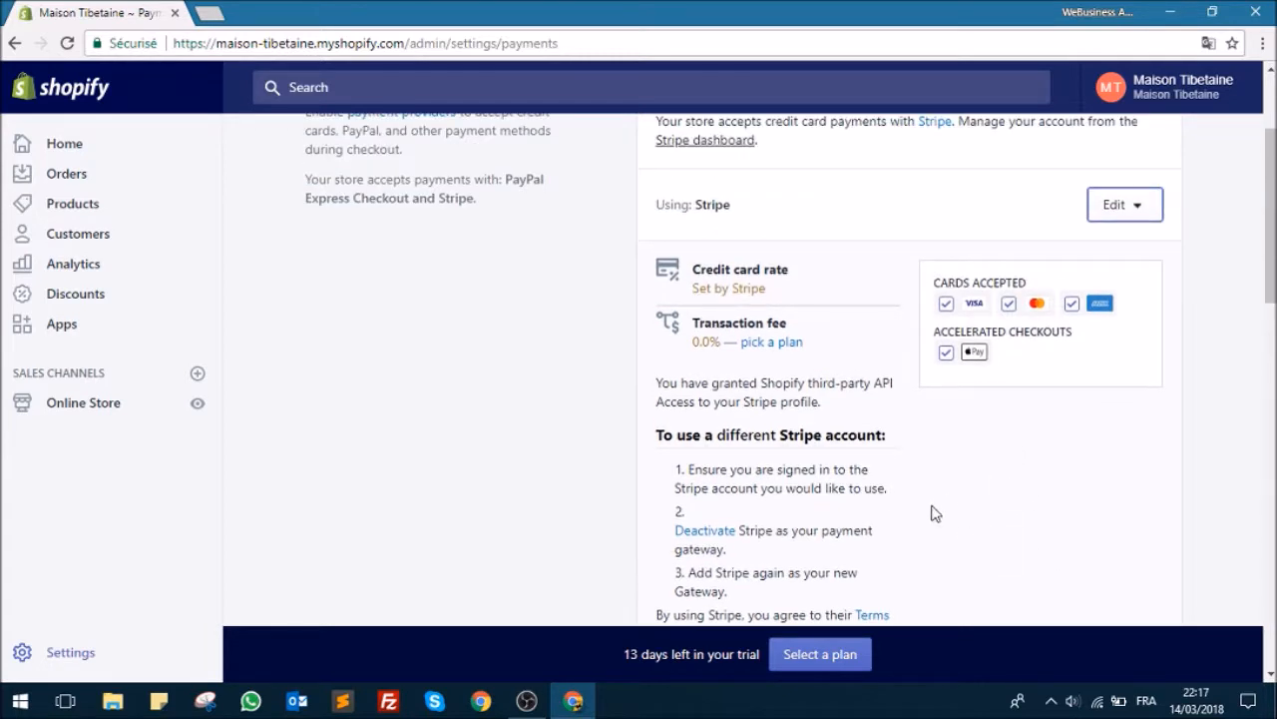
scroll(908, 521, up, 4)
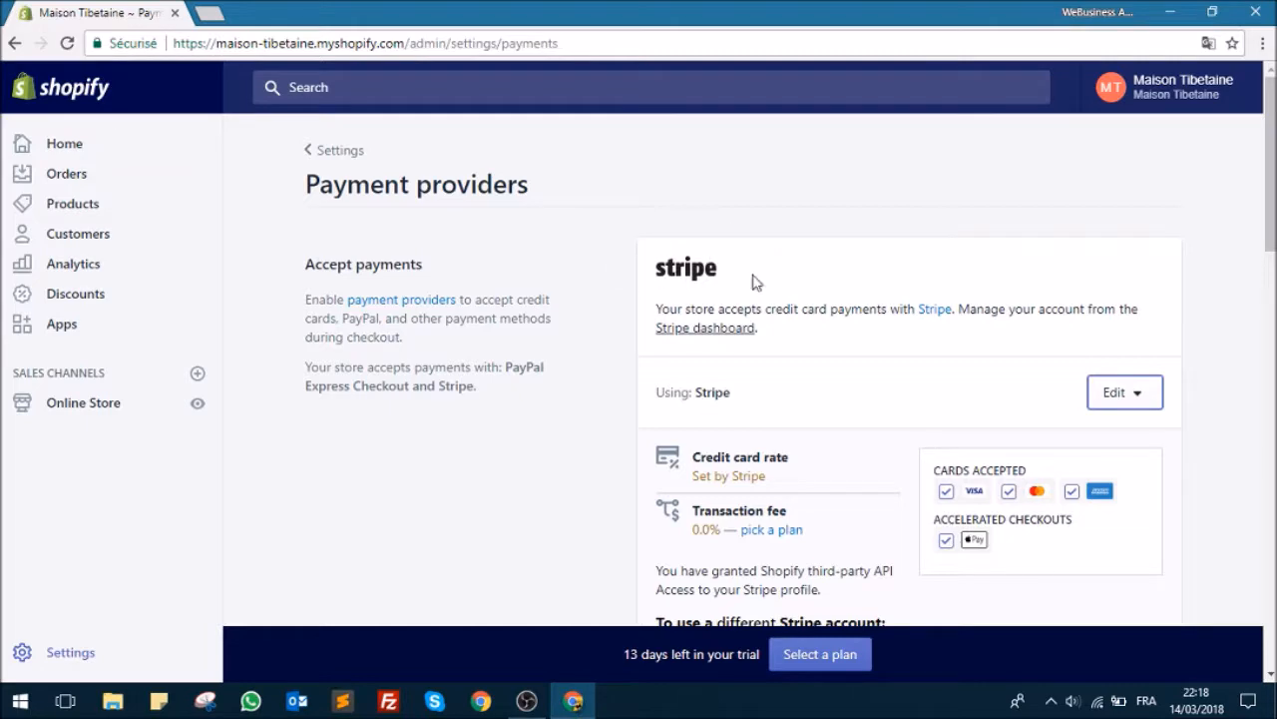
scroll(592, 346, down, 2)
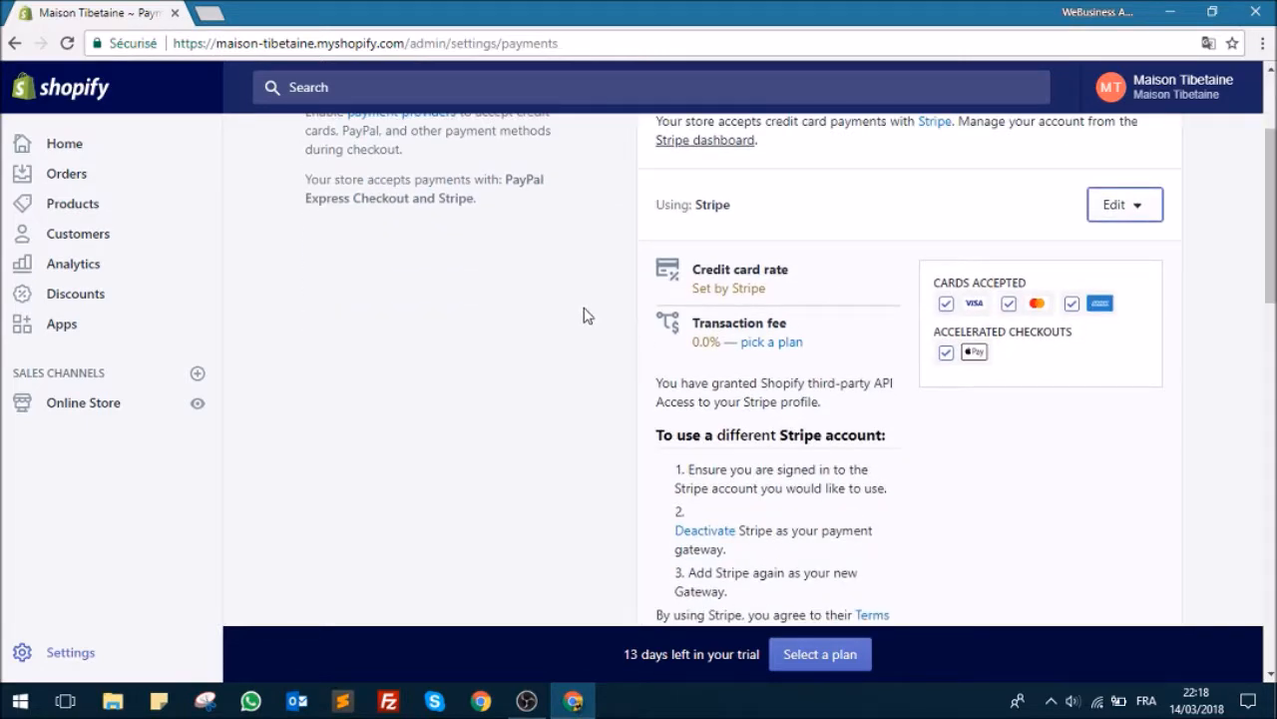
scroll(599, 305, up, 1)
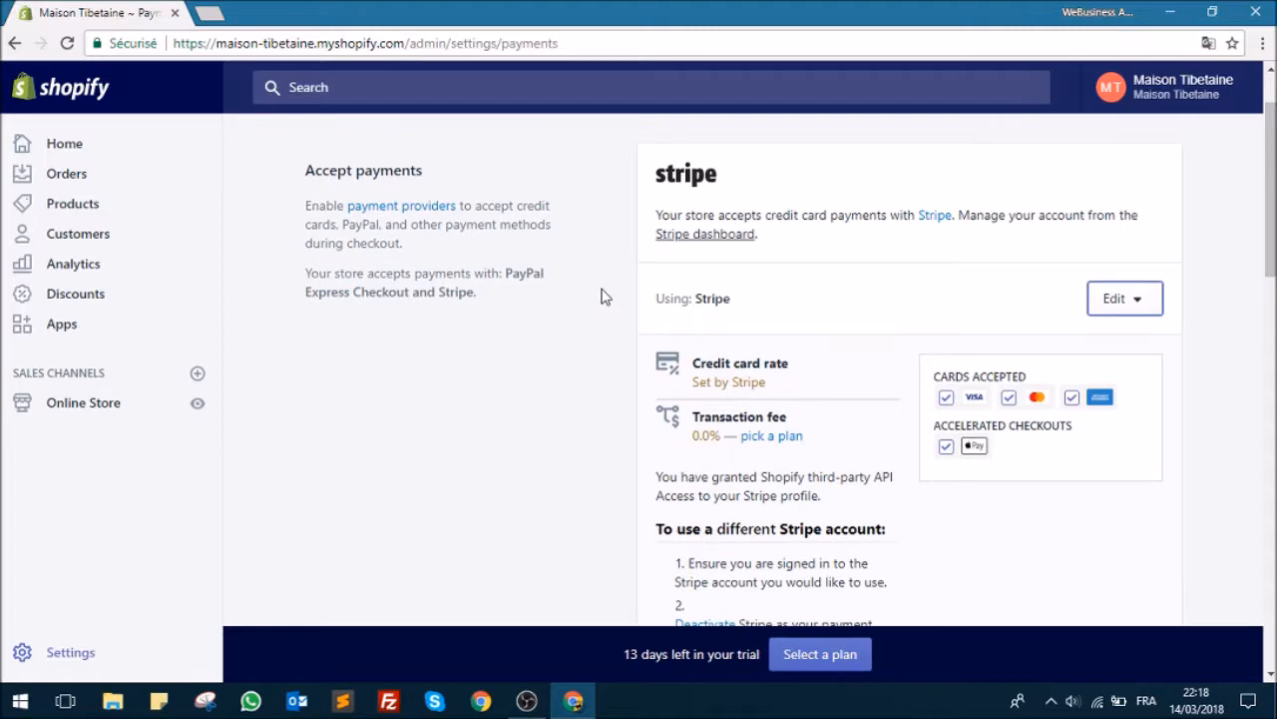
scroll(753, 262, down, 1)
Examine the PayPal and Amazon Pay provider sections, comparing them with Stripe, and continue to Alternative payments.
scroll(755, 262, down, 4)
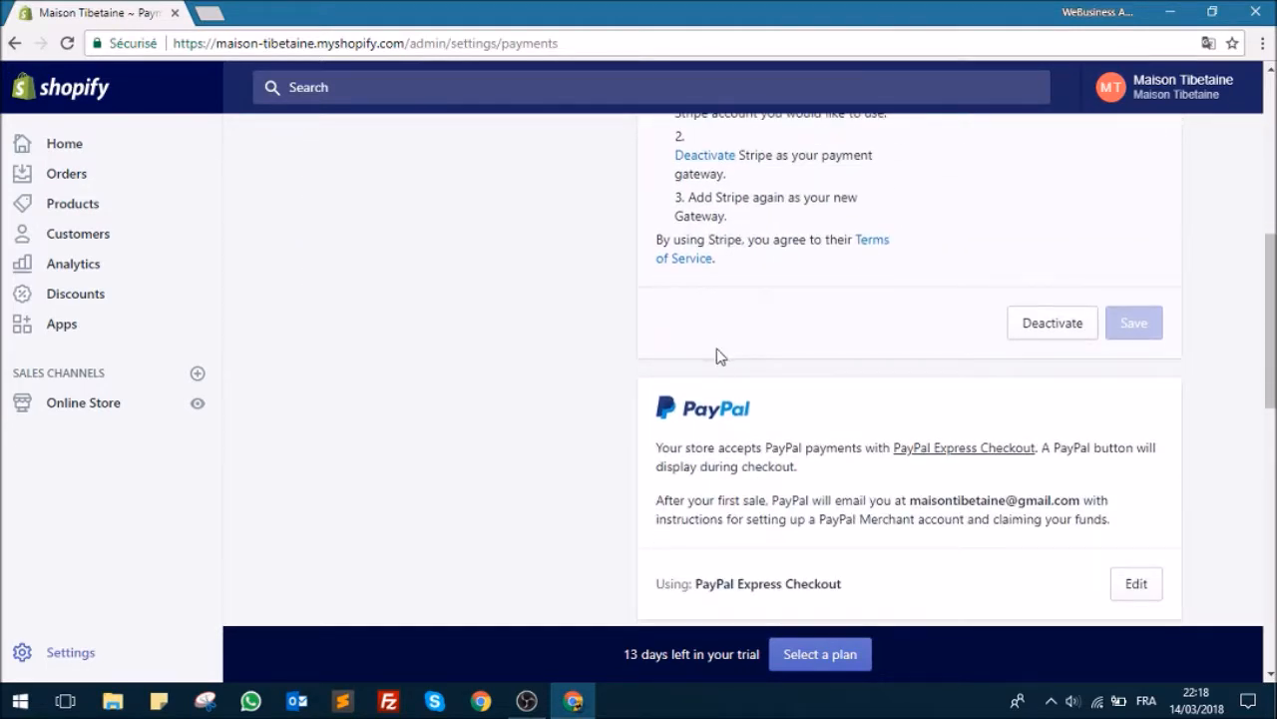
scroll(721, 359, down, 1)
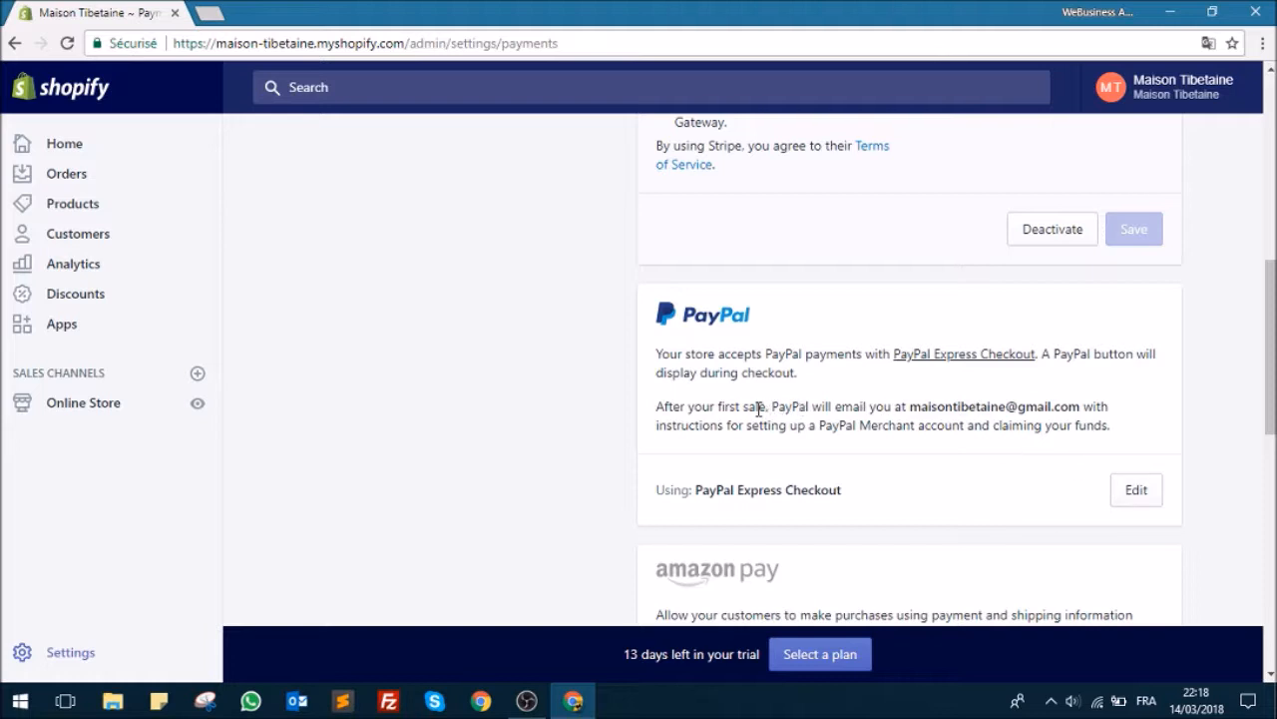
scroll(792, 400, down, 1)
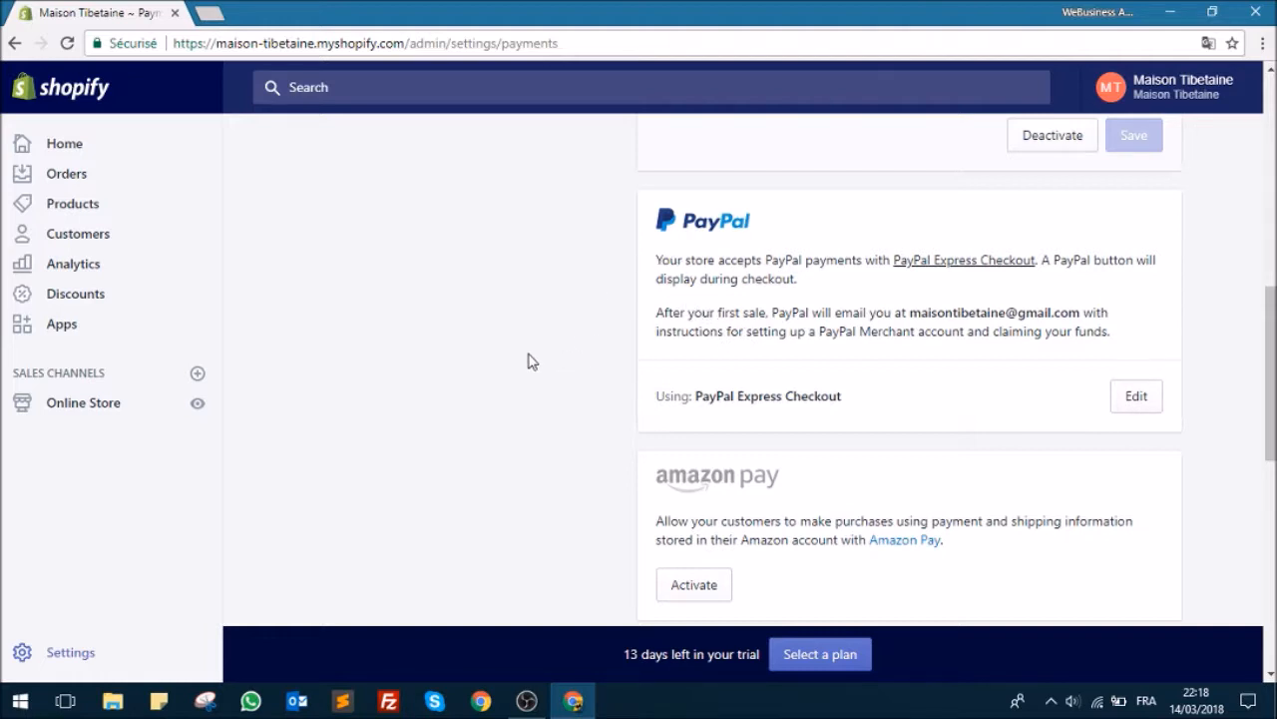
scroll(509, 337, up, 5)
scroll(663, 244, up, 3)
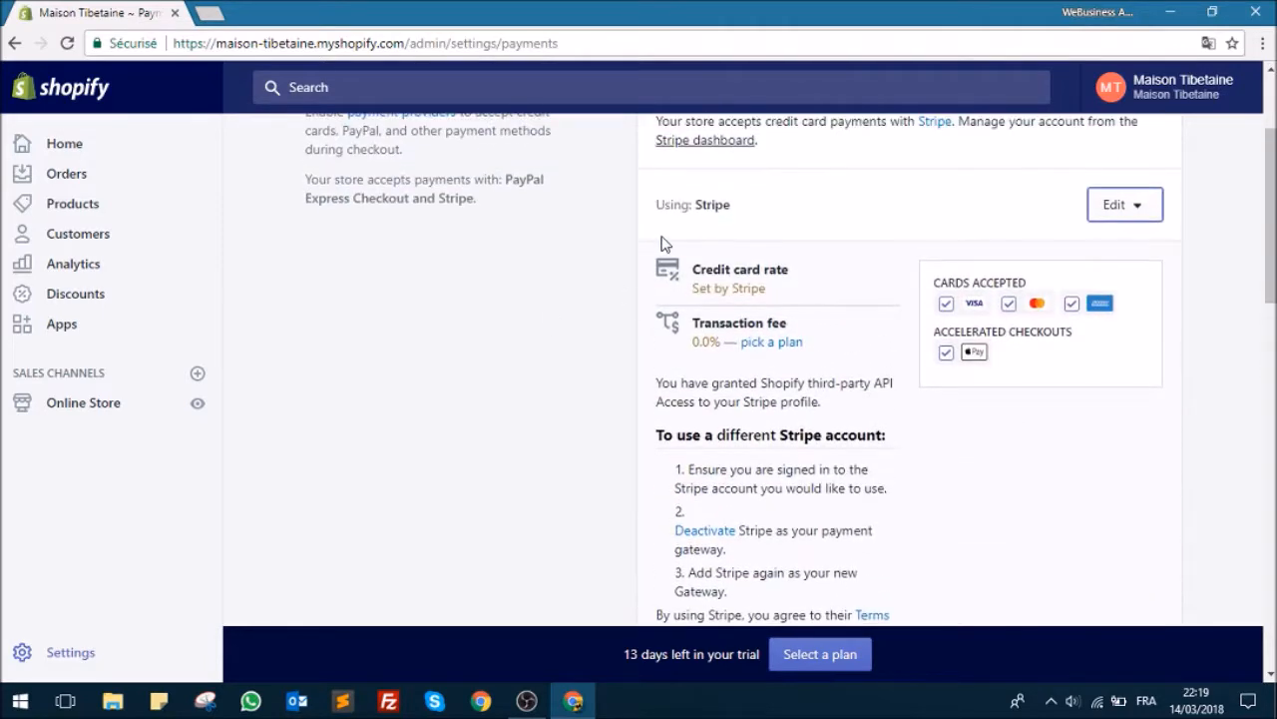
scroll(712, 305, down, 7)
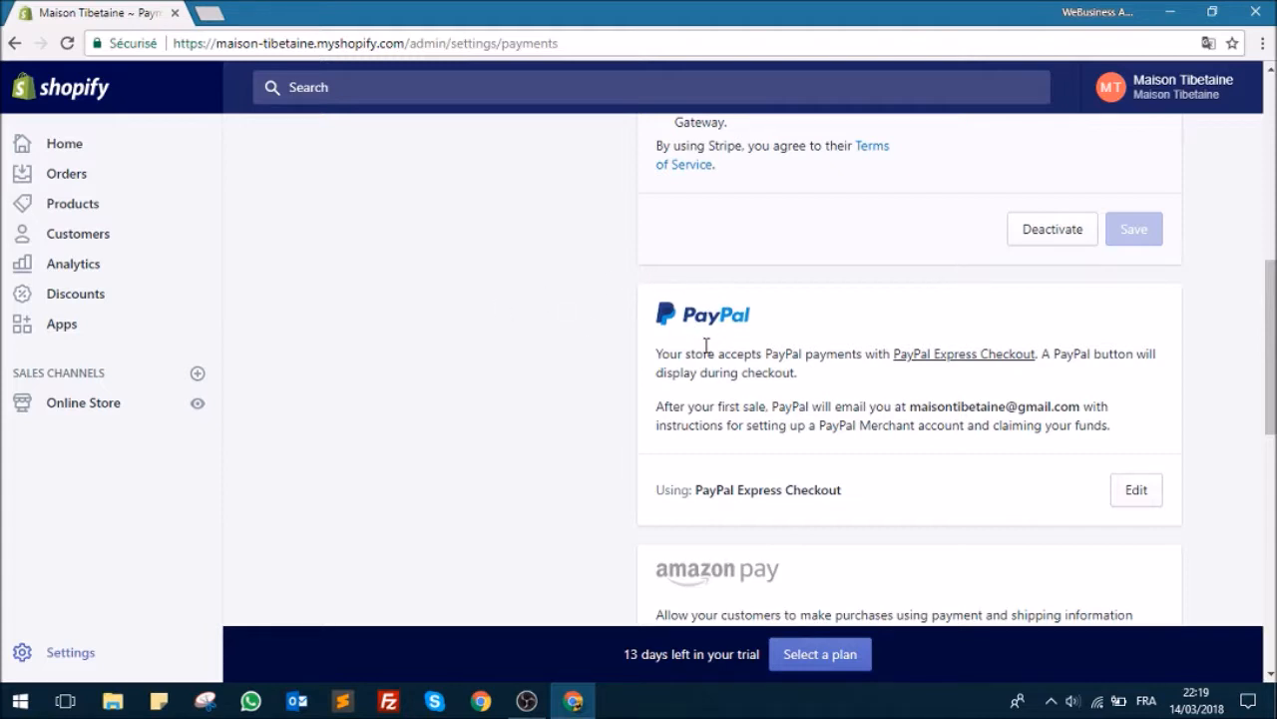
scroll(629, 325, down, 3)
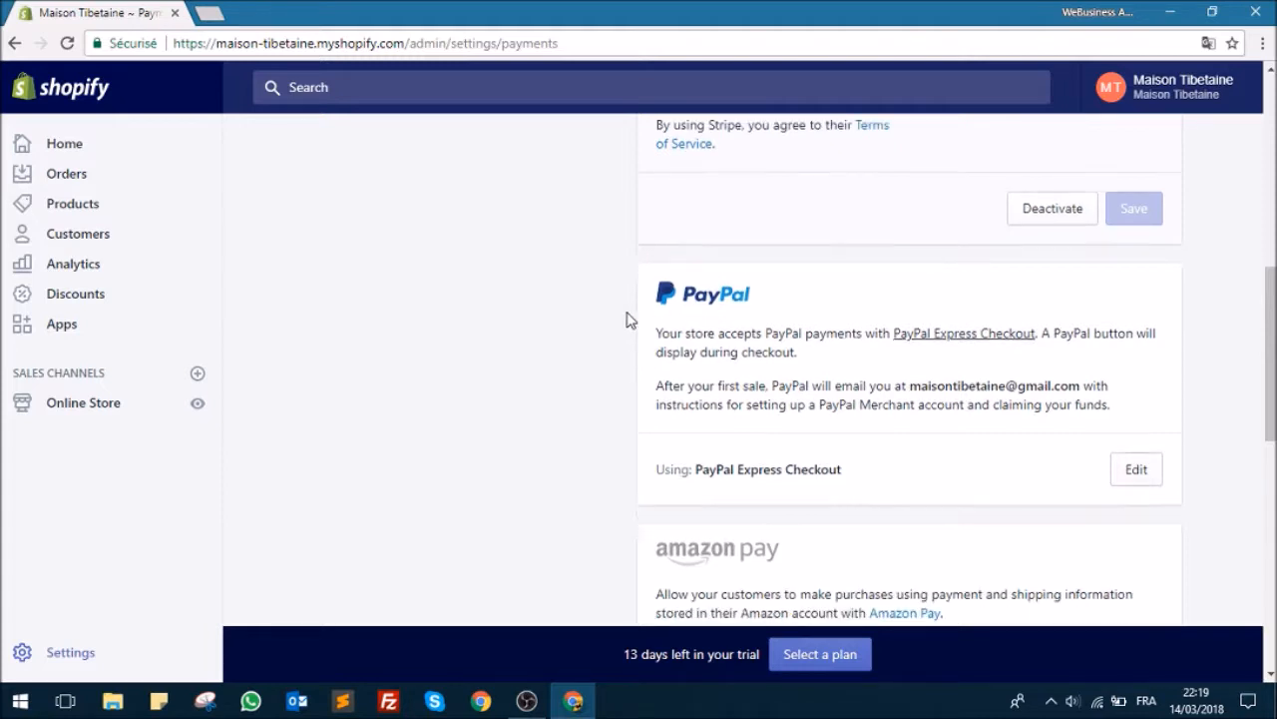
scroll(675, 290, down, 2)
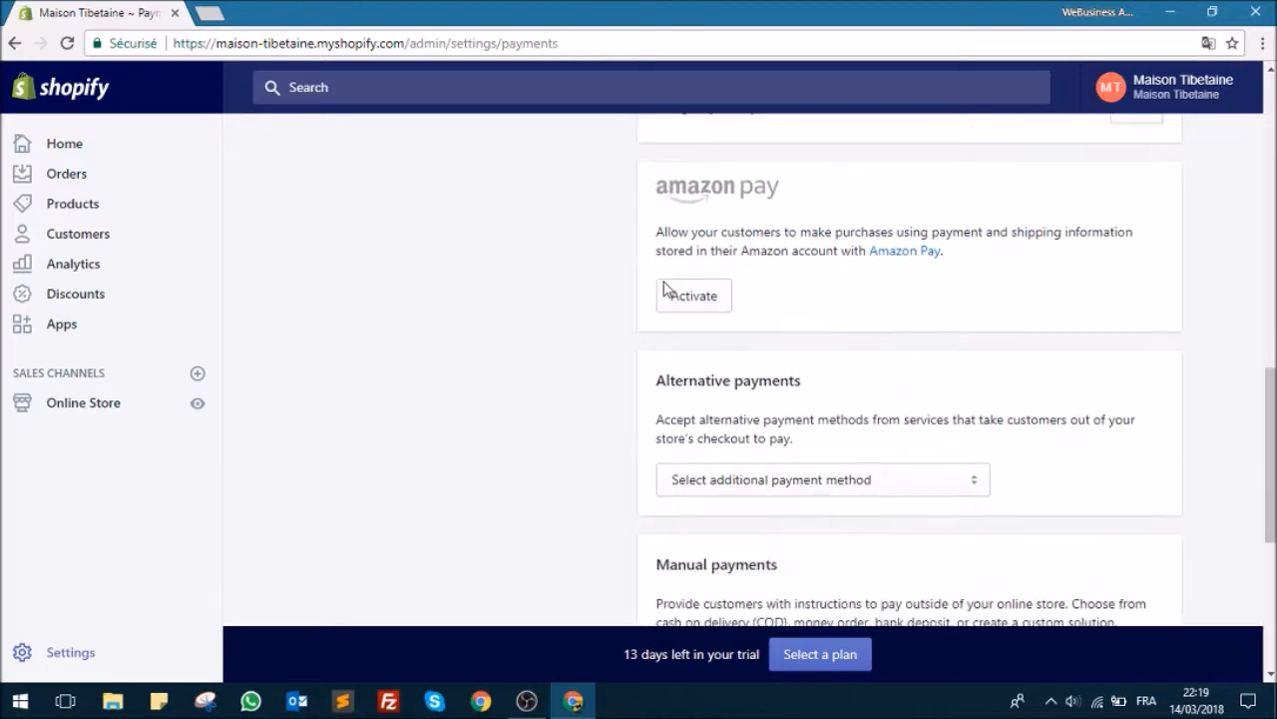
scroll(627, 279, up, 1)
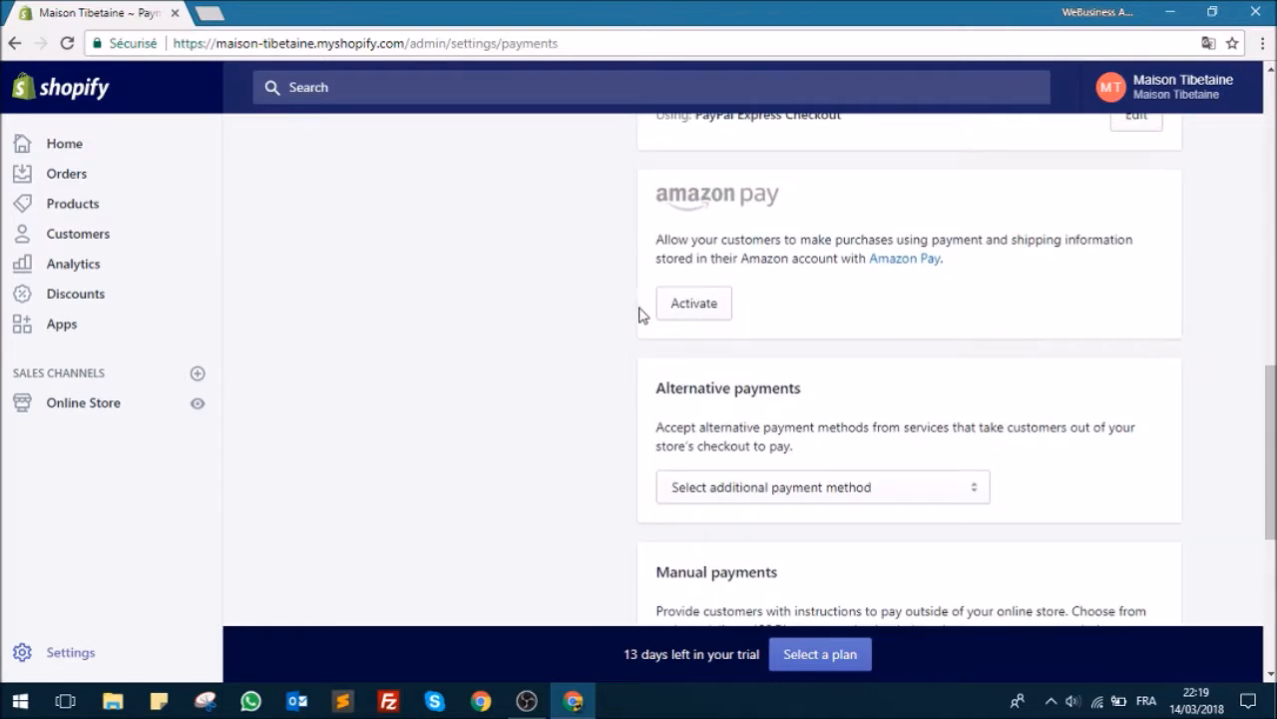
scroll(649, 321, down, 2)
scroll(720, 322, up, 1)
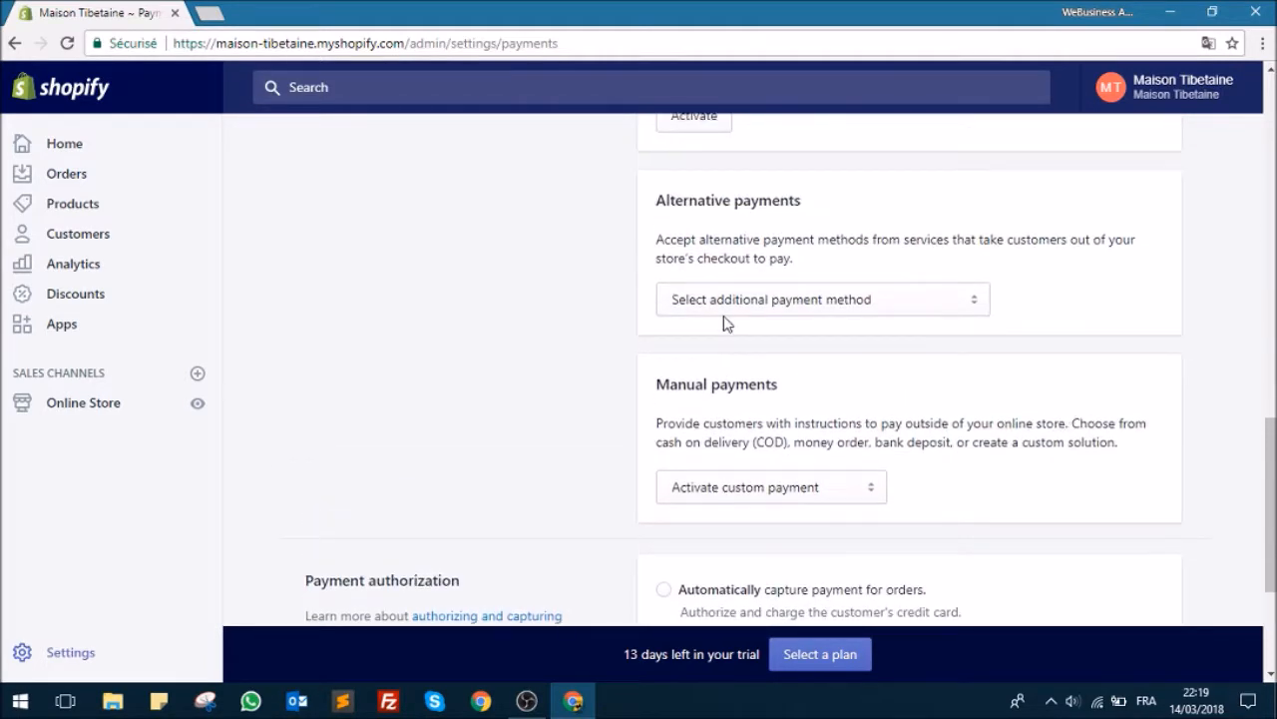
View the selectable methods under Alternative payments and Manual payments without choosing any.
click(770, 298)
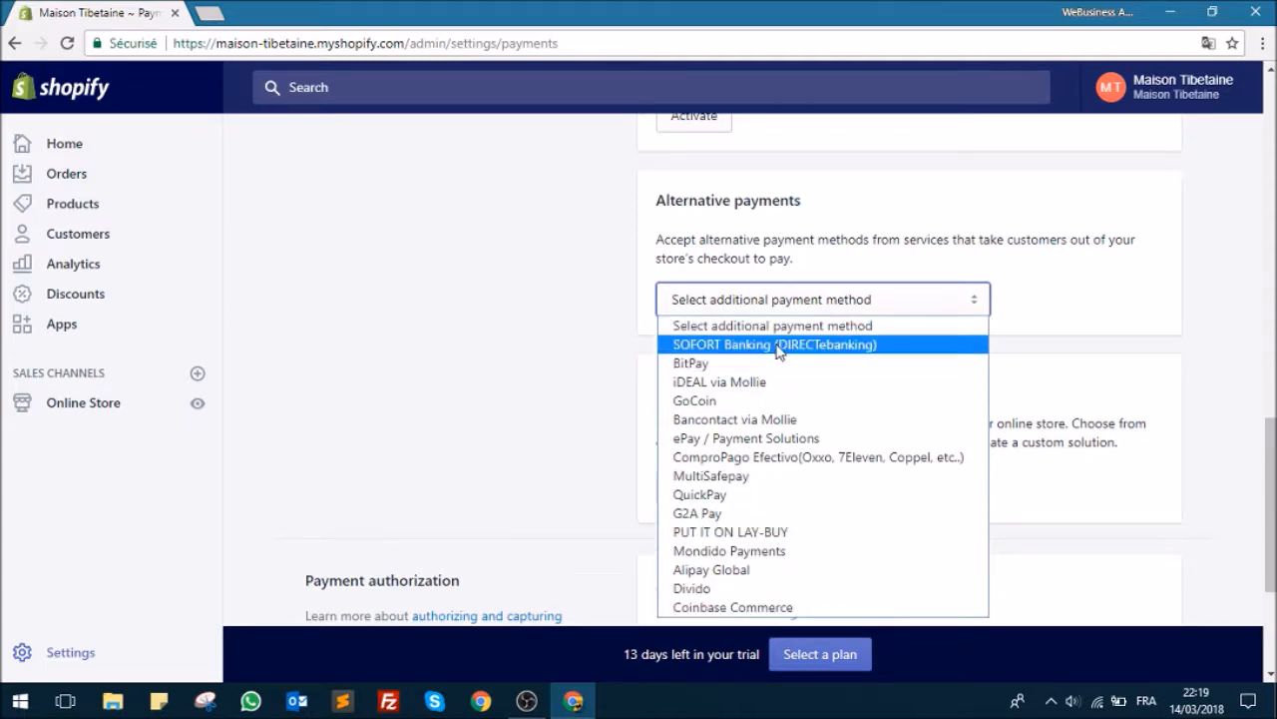
click(600, 407)
scroll(583, 337, down, 2)
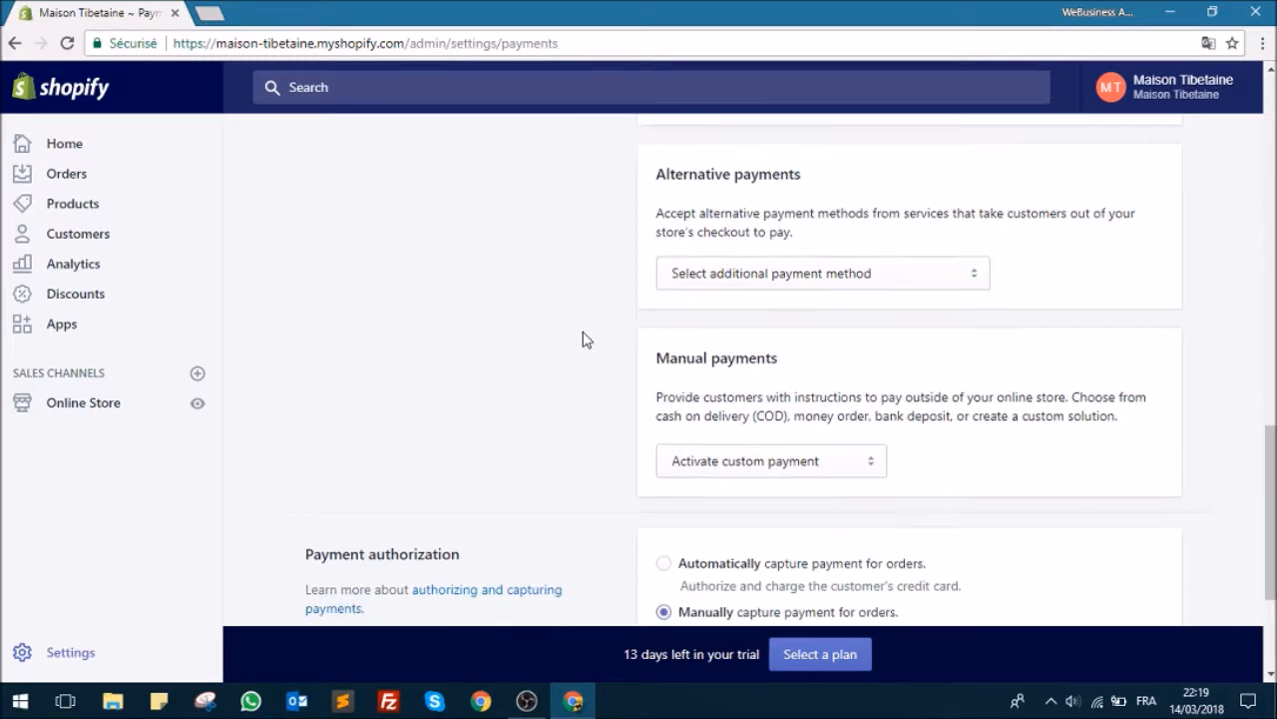
click(832, 304)
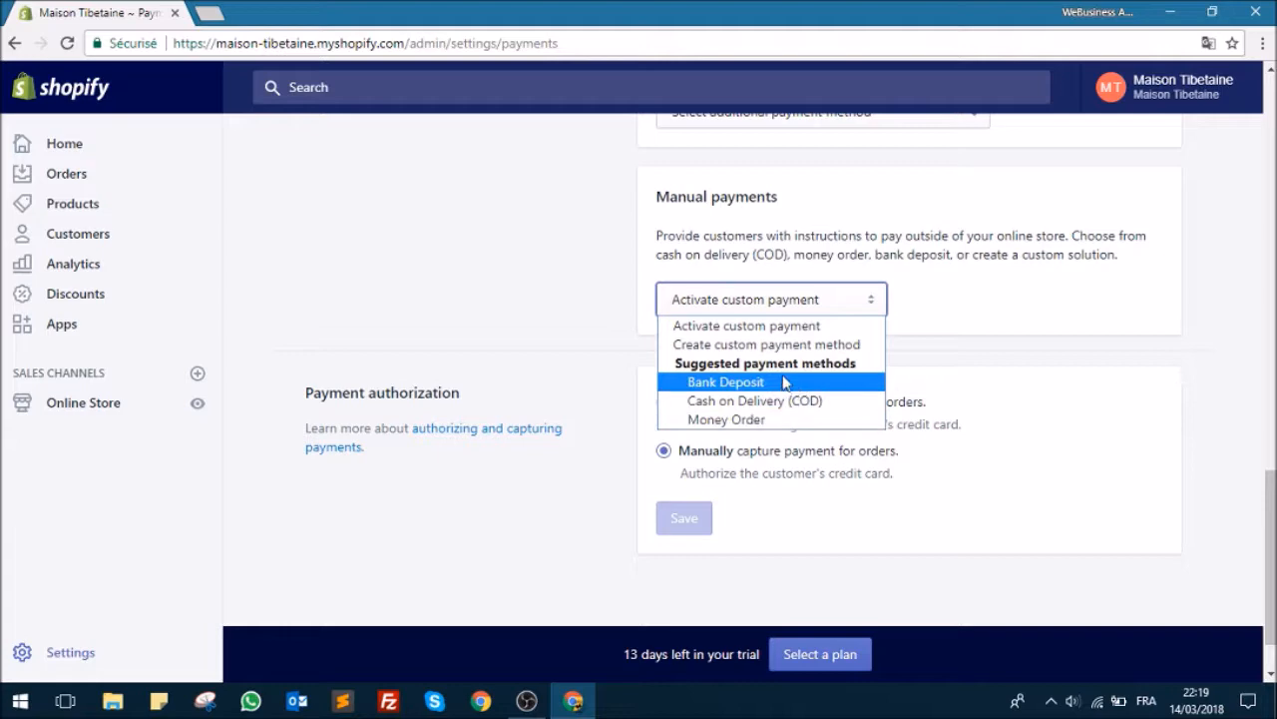
click(516, 310)
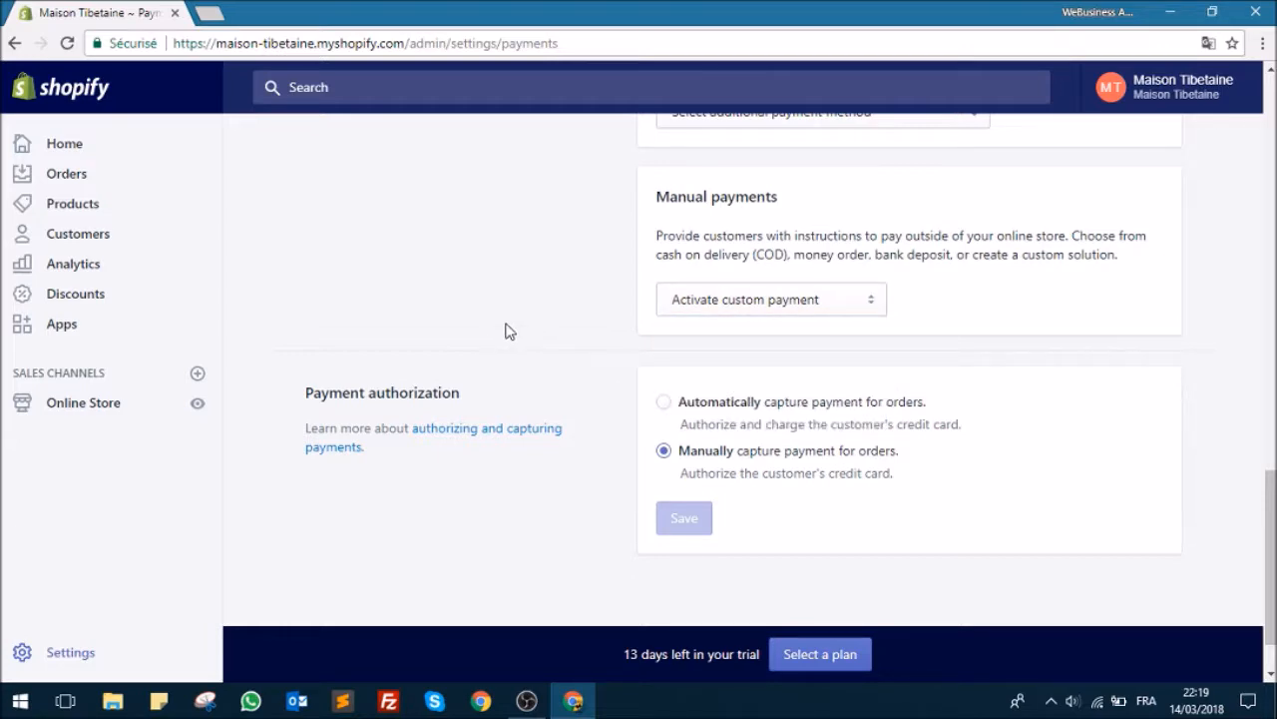
Go over the Payment providers page once more, from the Stripe section to the payment authorization options.
scroll(507, 331, up, 5)
scroll(624, 266, up, 8)
scroll(653, 282, down, 7)
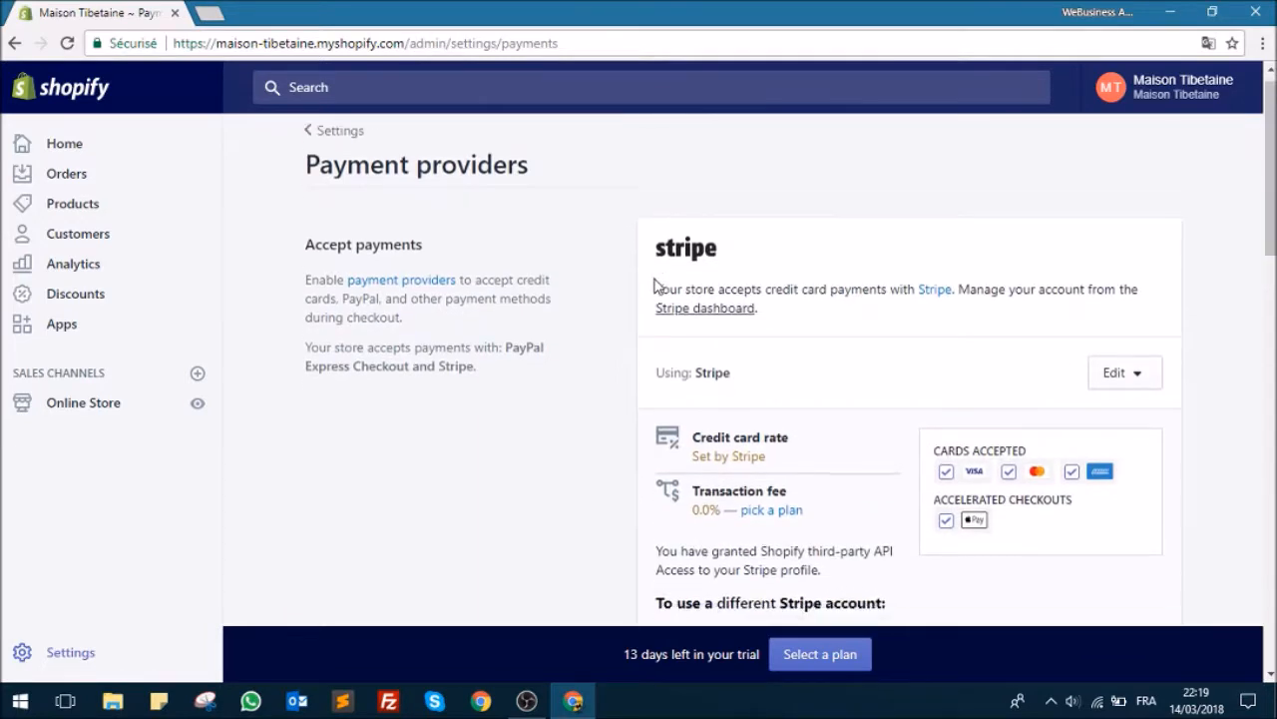
scroll(608, 288, down, 6)
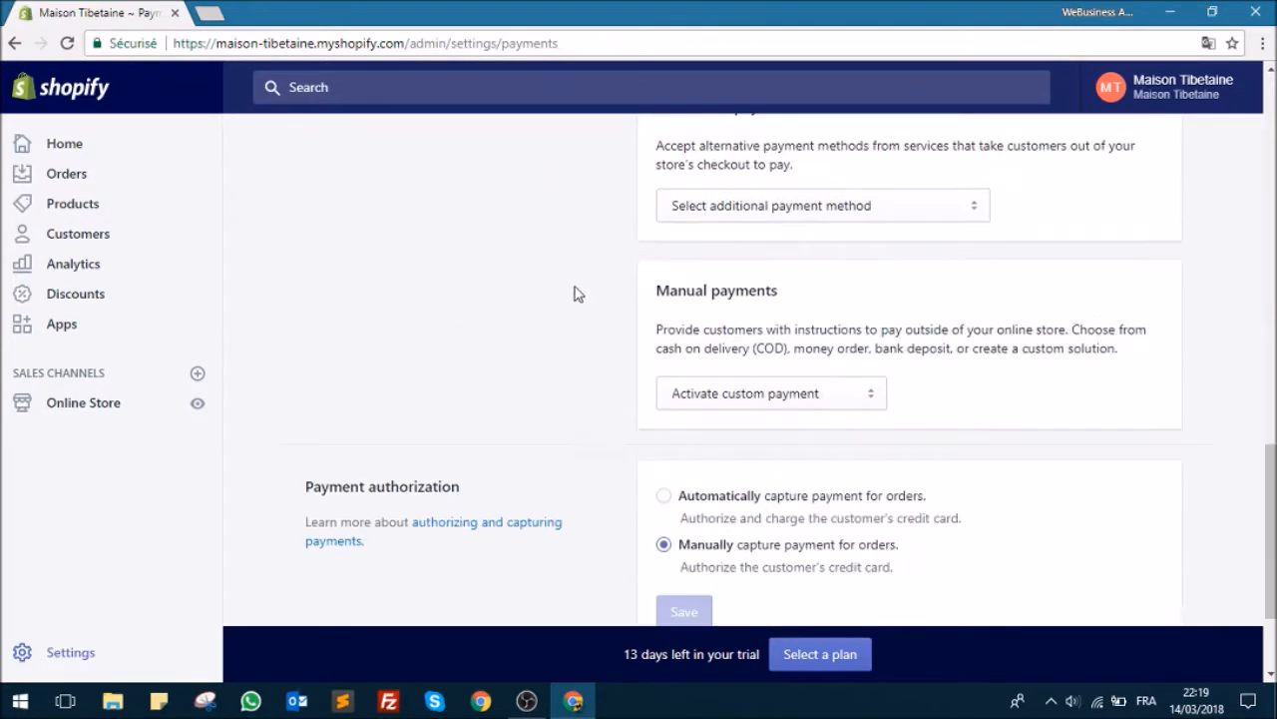
Leave the Payment providers page, open the Checkout settings and set customer accounts to optional.
scroll(1098, 479, down, 3)
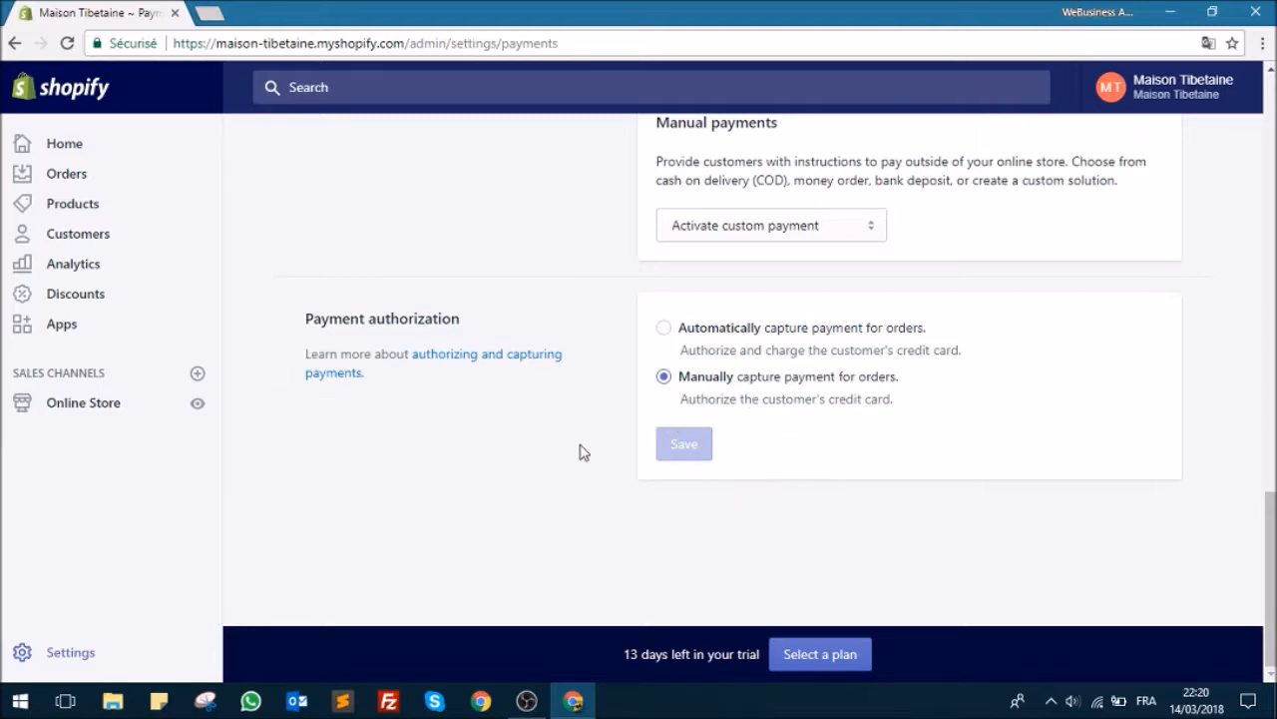
scroll(562, 442, up, 15)
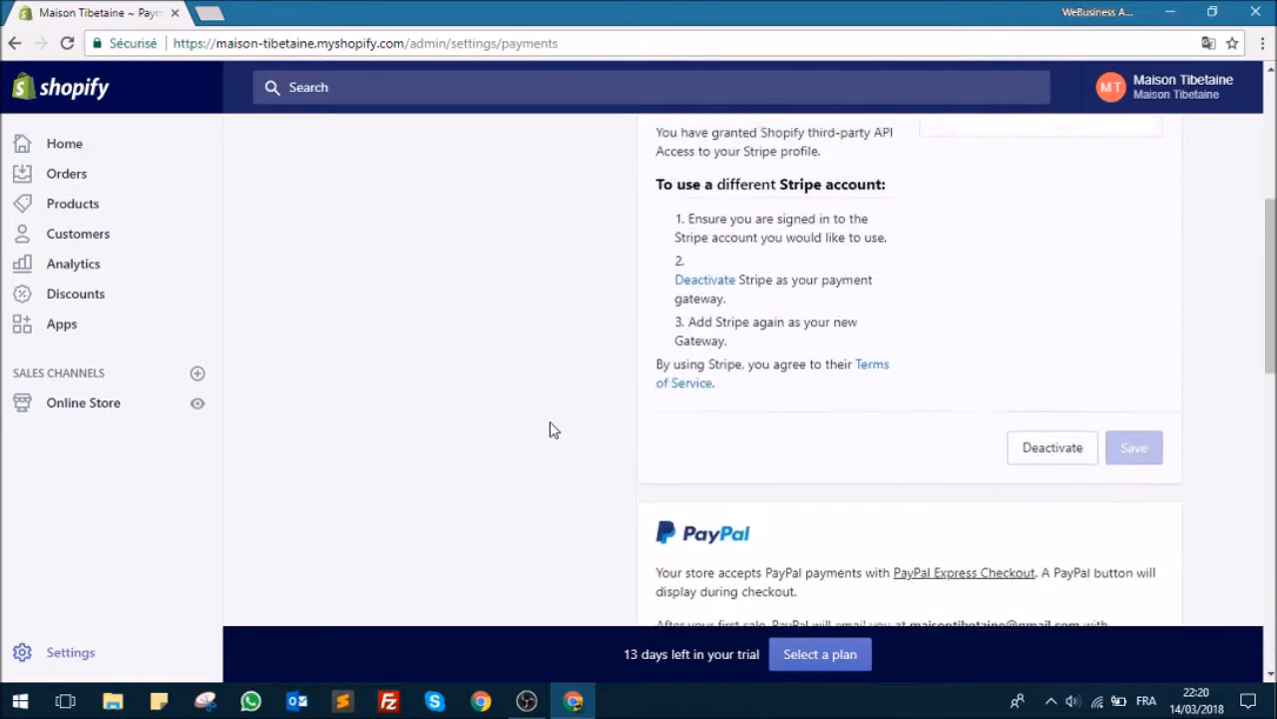
click(325, 150)
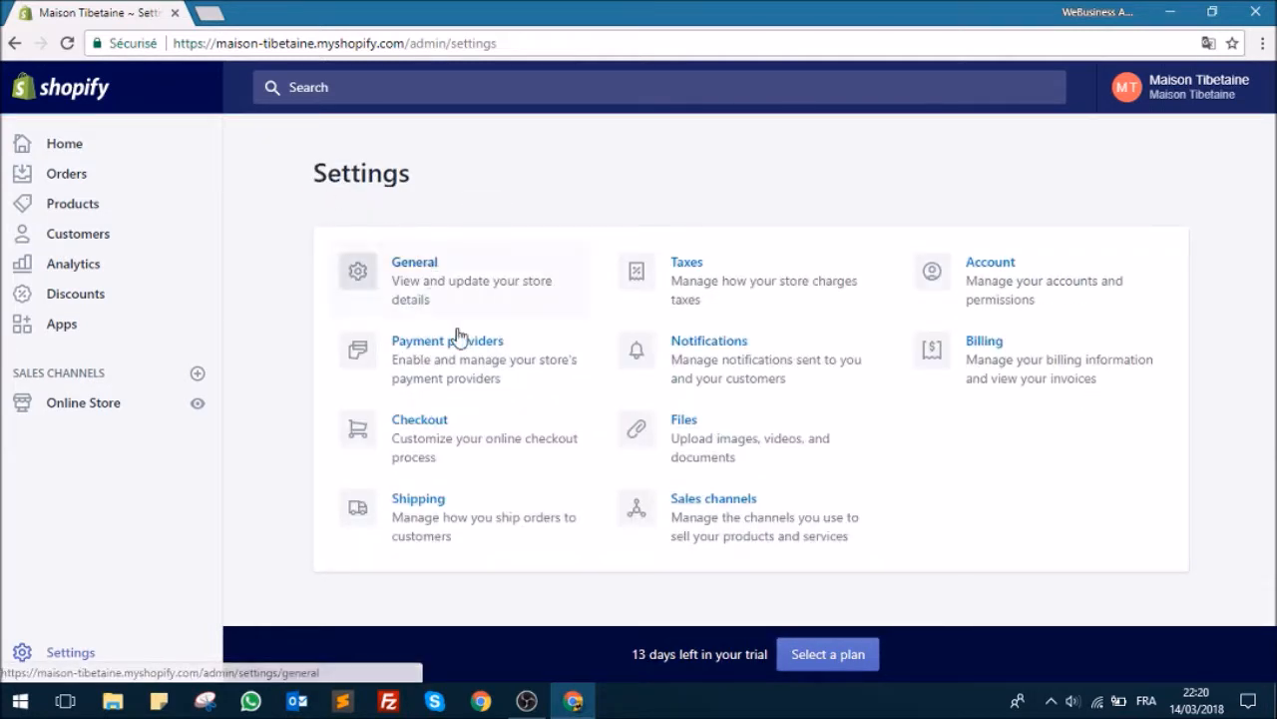
click(429, 429)
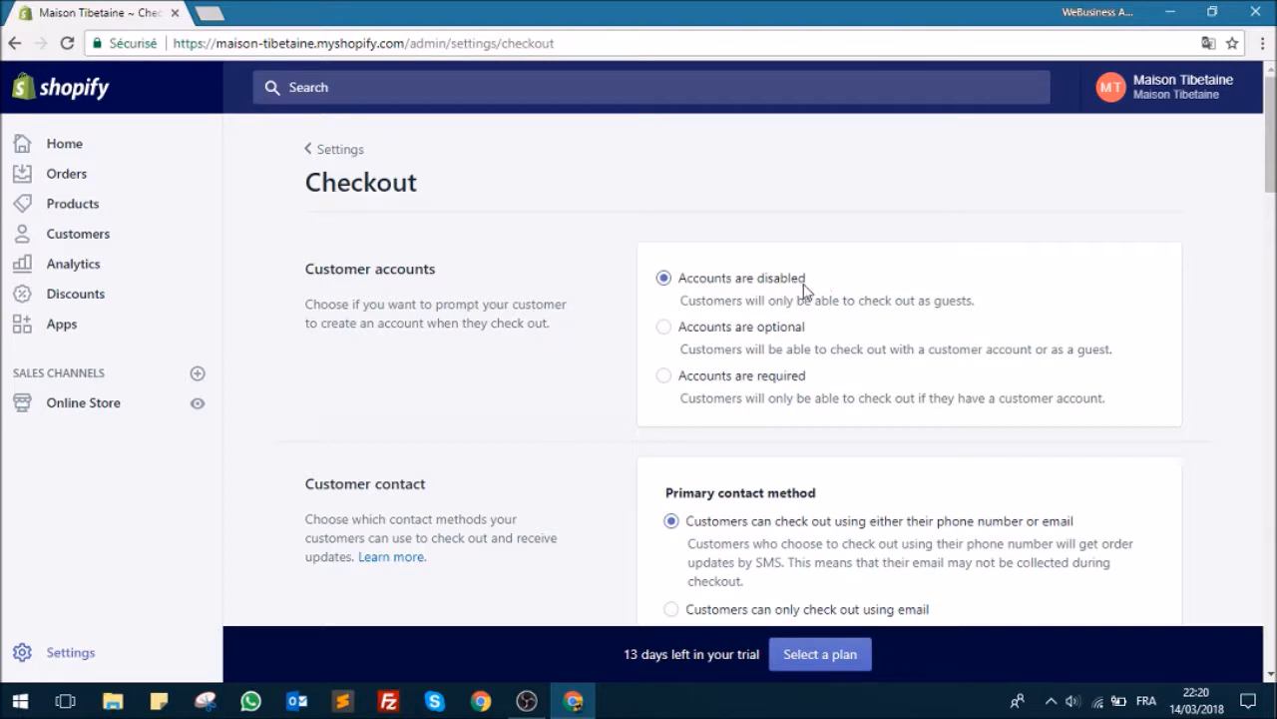
click(664, 333)
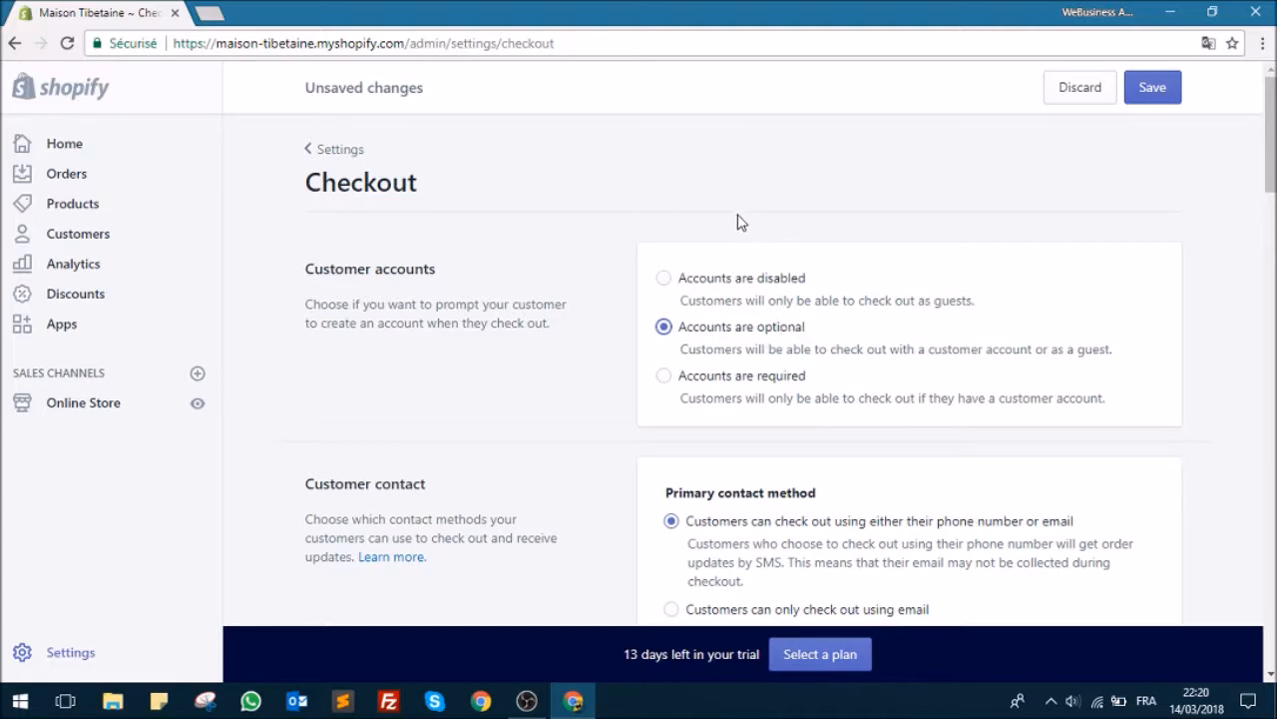
Set the primary contact method to email only and require first and last name in the checkout form options.
scroll(978, 206, down, 1)
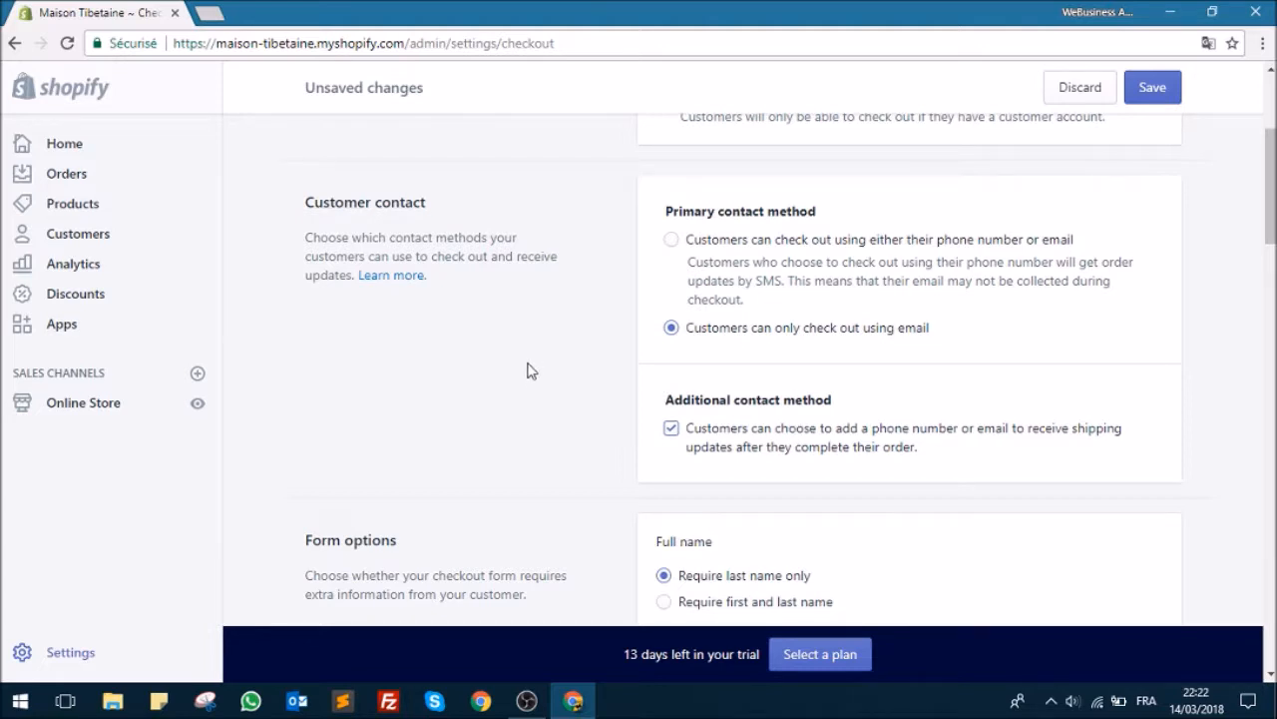
scroll(533, 357, down, 2)
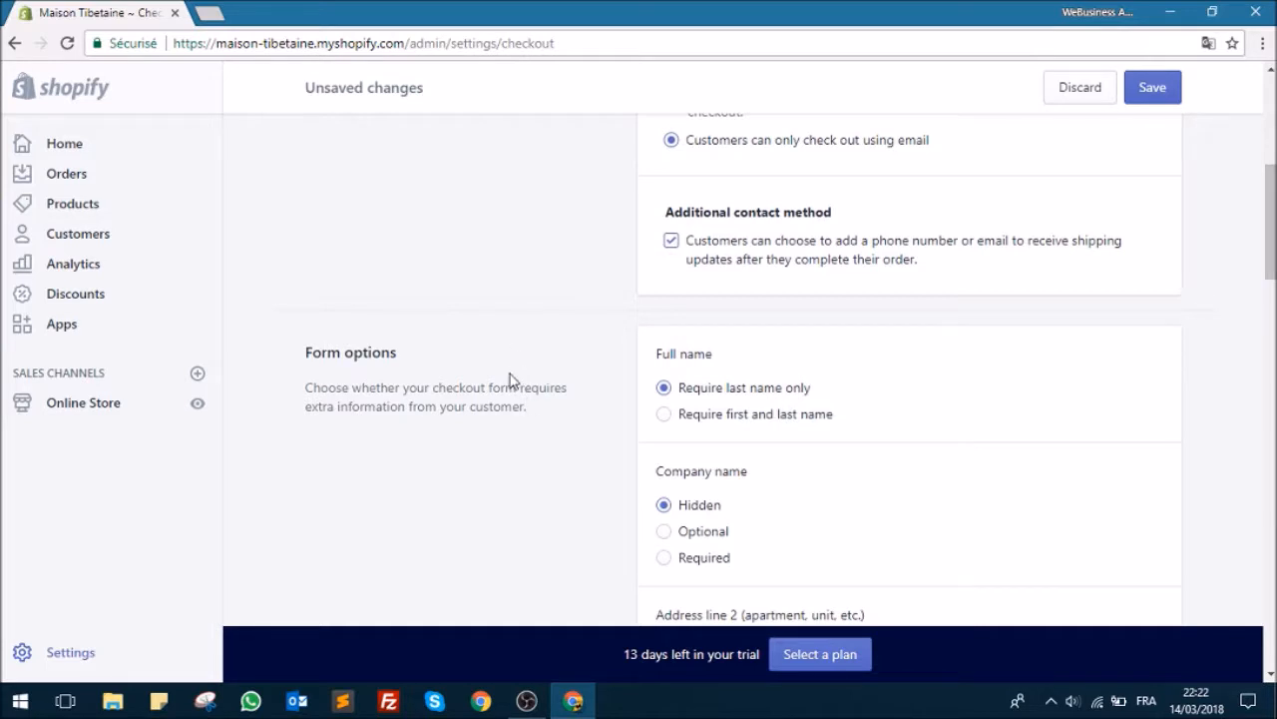
scroll(649, 408, down, 2)
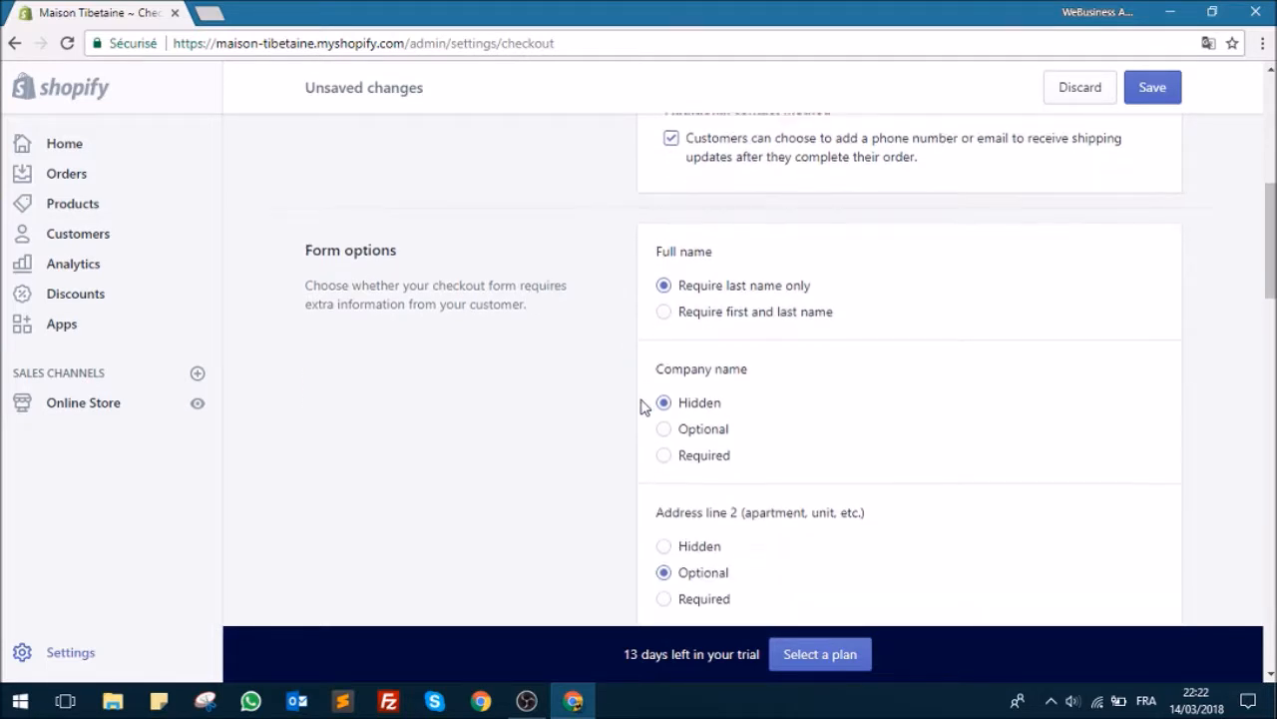
scroll(587, 366, down, 1)
scroll(593, 367, up, 1)
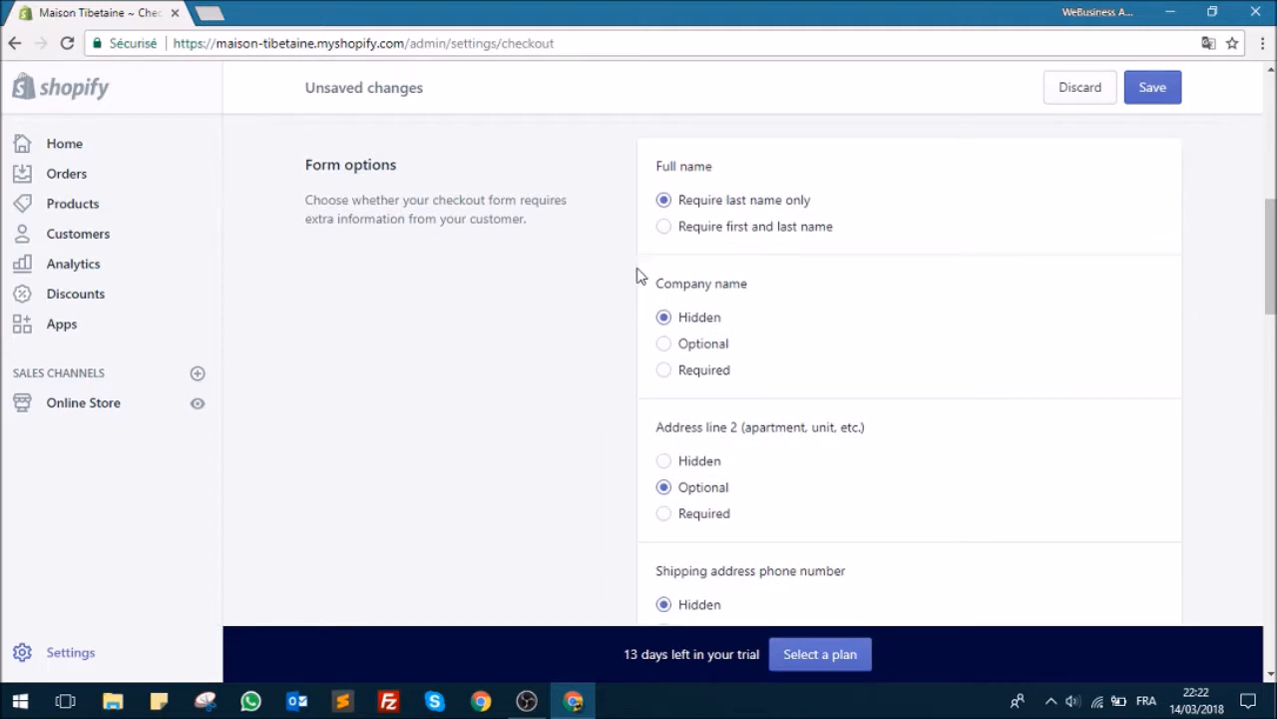
click(666, 230)
Make the company name and the shipping address phone number optional in the checkout form options.
scroll(639, 301, down, 1)
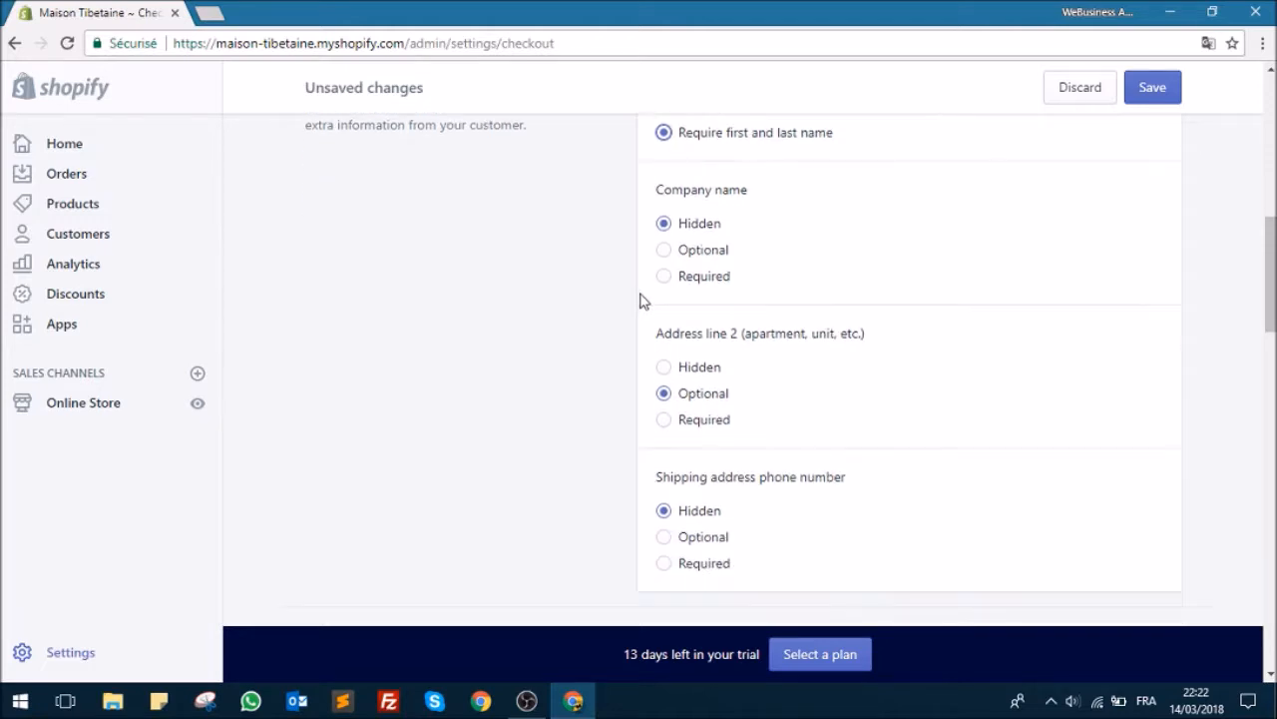
click(664, 250)
scroll(667, 302, down, 1)
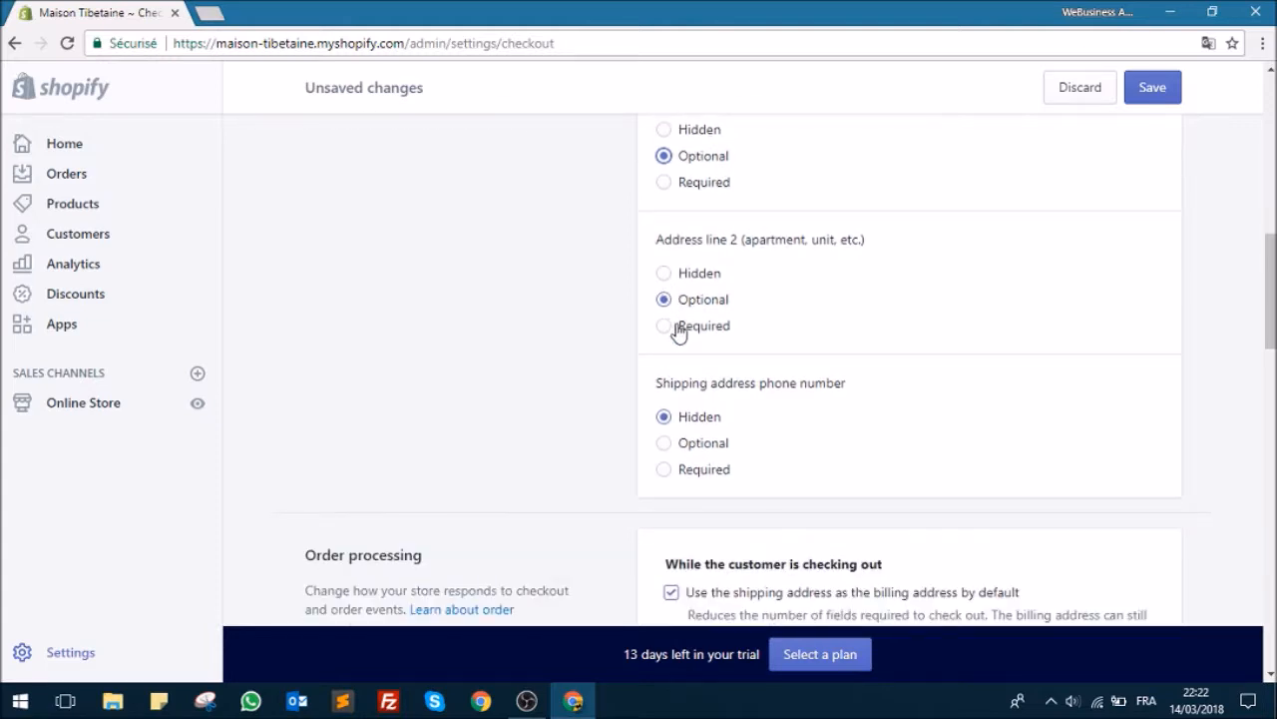
scroll(678, 325, down, 1)
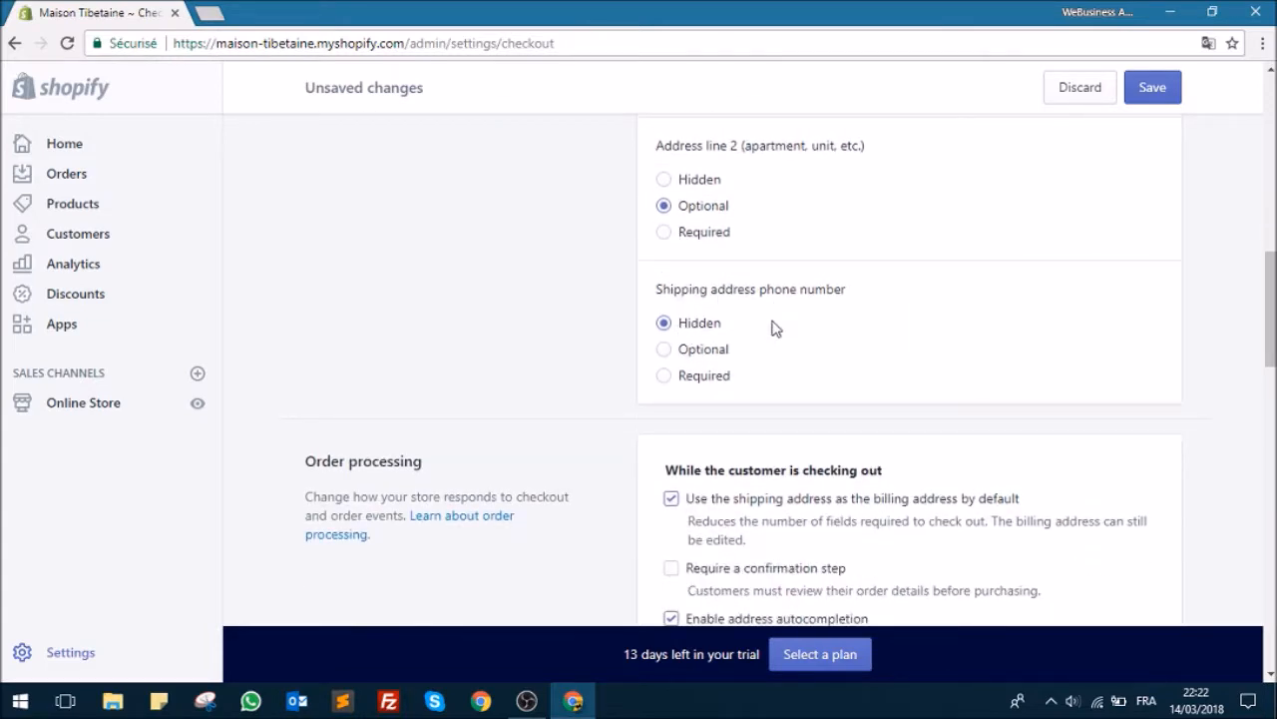
click(687, 357)
In the order processing options, set customers to agree by default to receive promotional emails.
scroll(613, 305, down, 2)
scroll(613, 308, up, 2)
scroll(545, 316, down, 3)
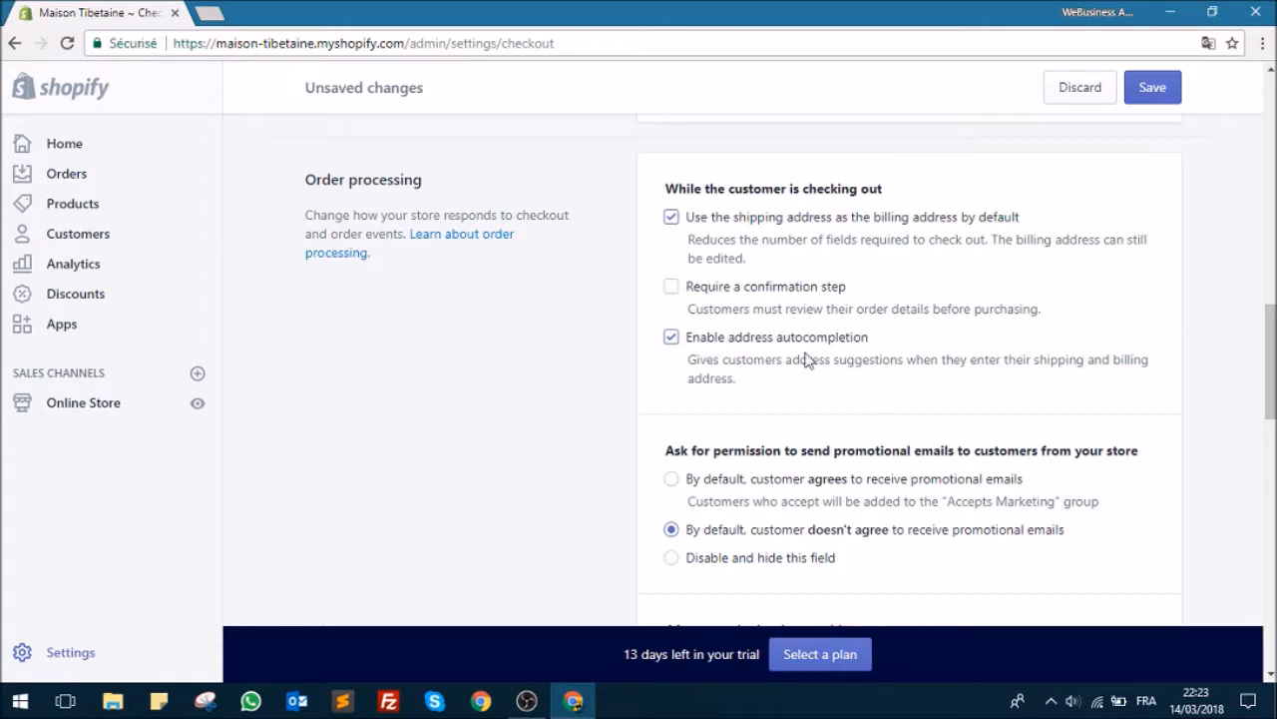
scroll(822, 329, down, 1)
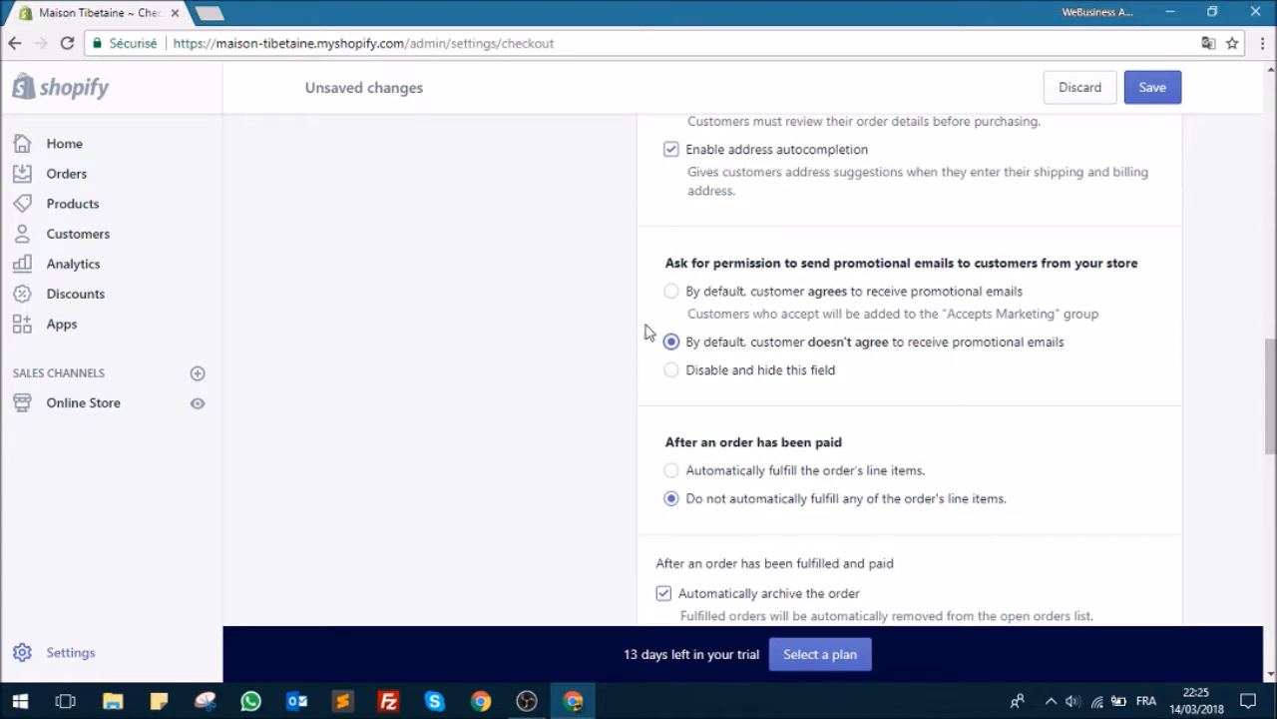
click(672, 290)
Generate the sample refund policy, privacy policy and terms of service, and save the checkout settings.
scroll(659, 329, down, 1)
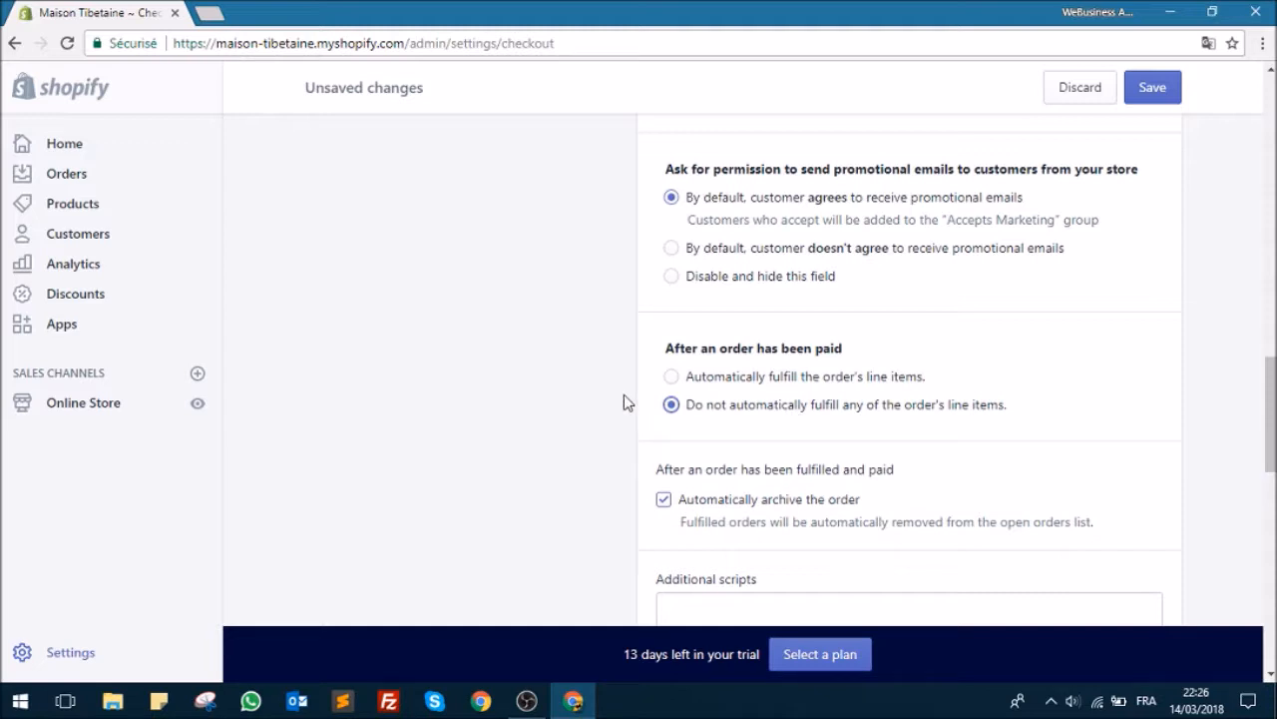
scroll(626, 402, down, 5)
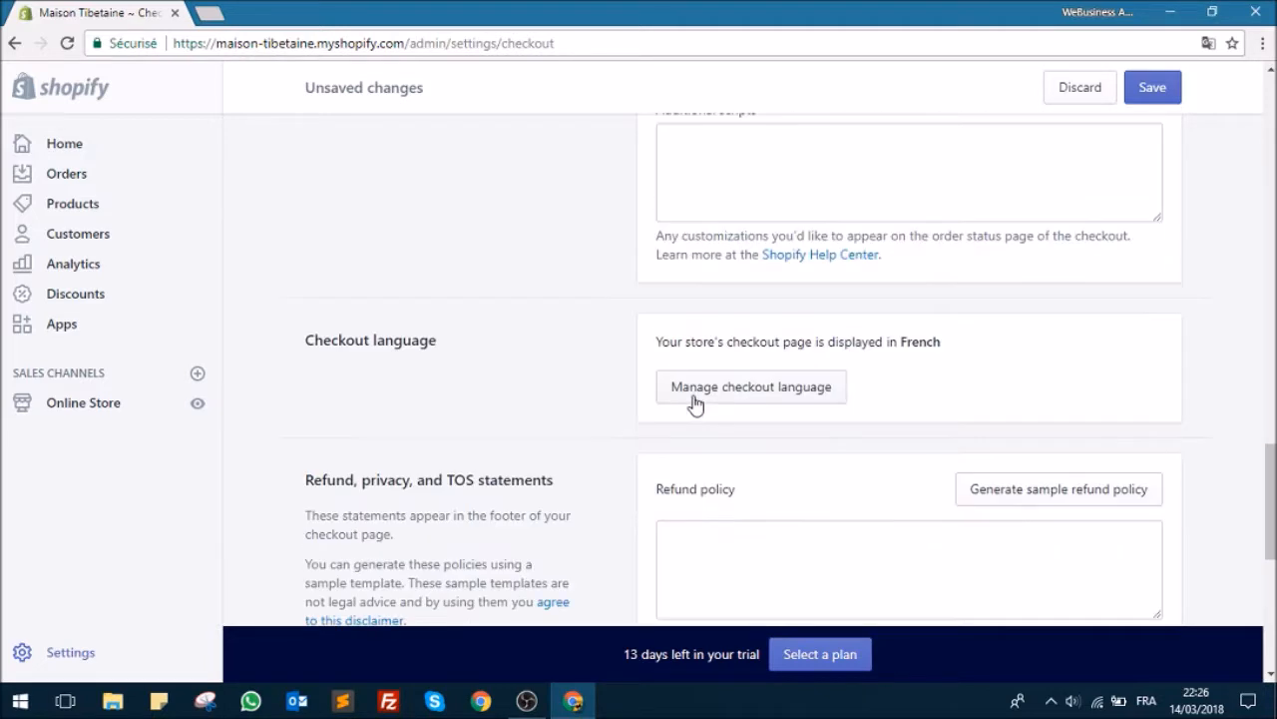
scroll(650, 390, down, 2)
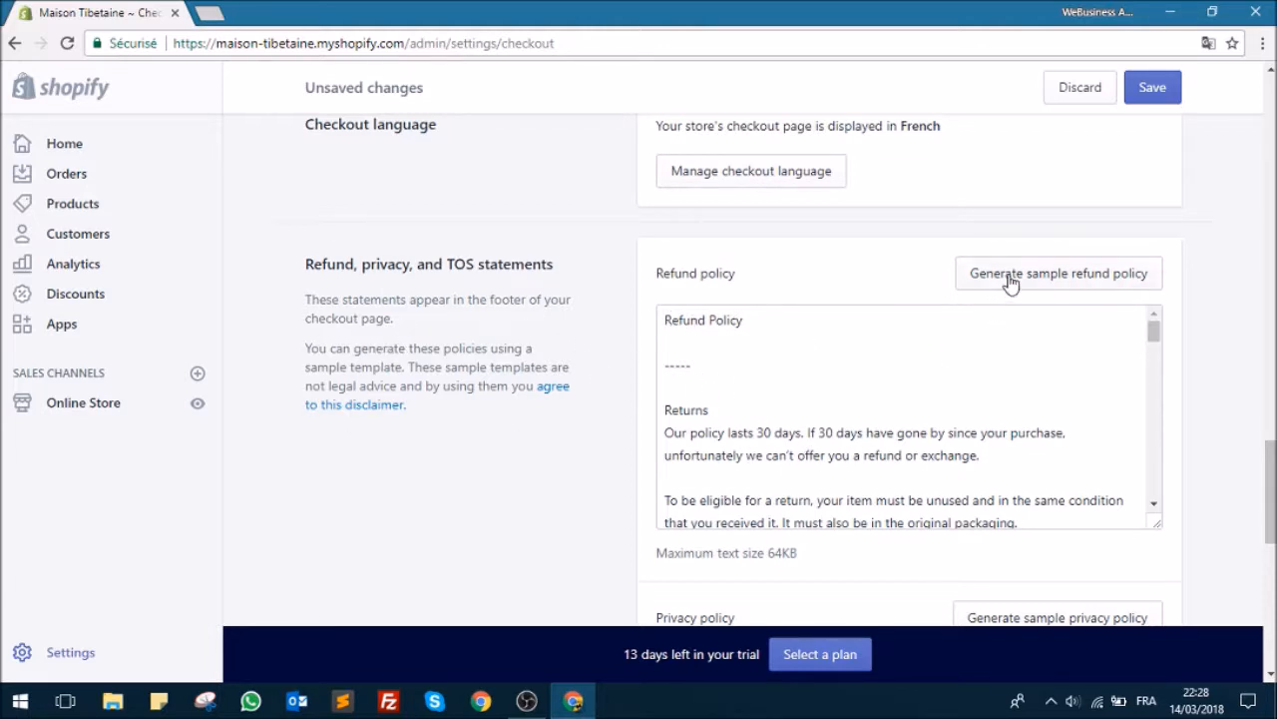
scroll(1160, 350, down, 2)
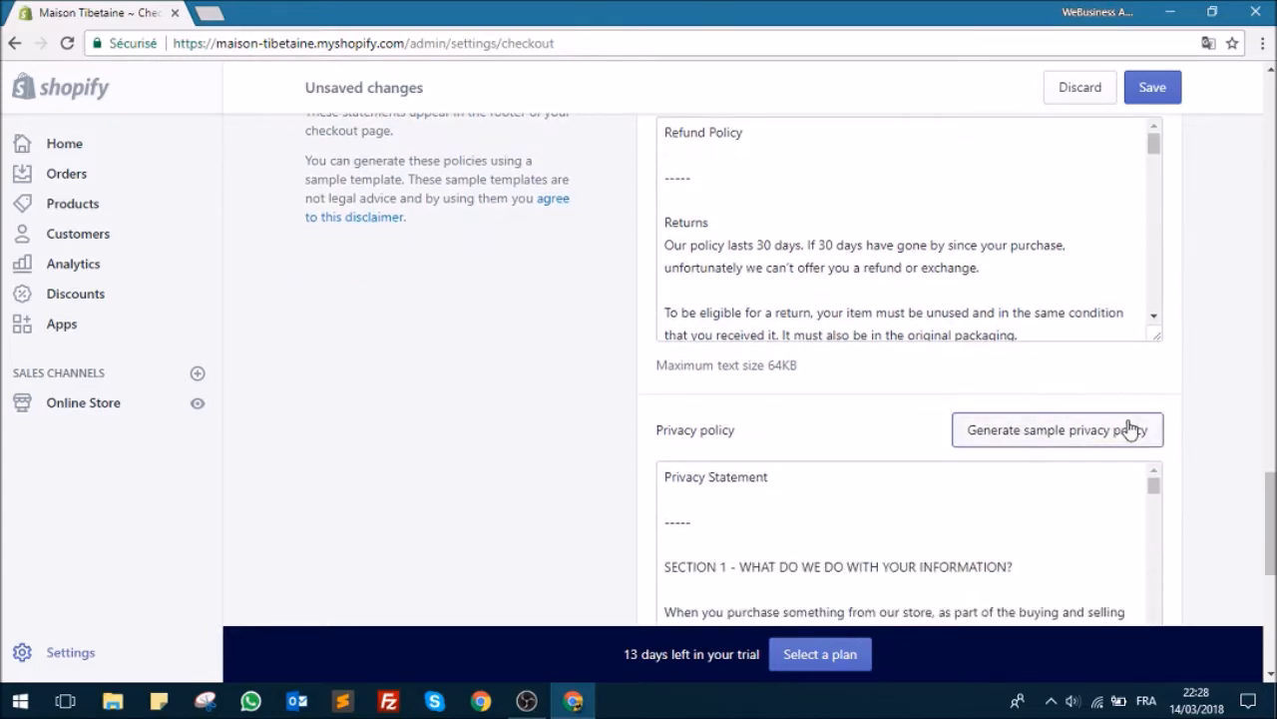
scroll(1221, 422, down, 3)
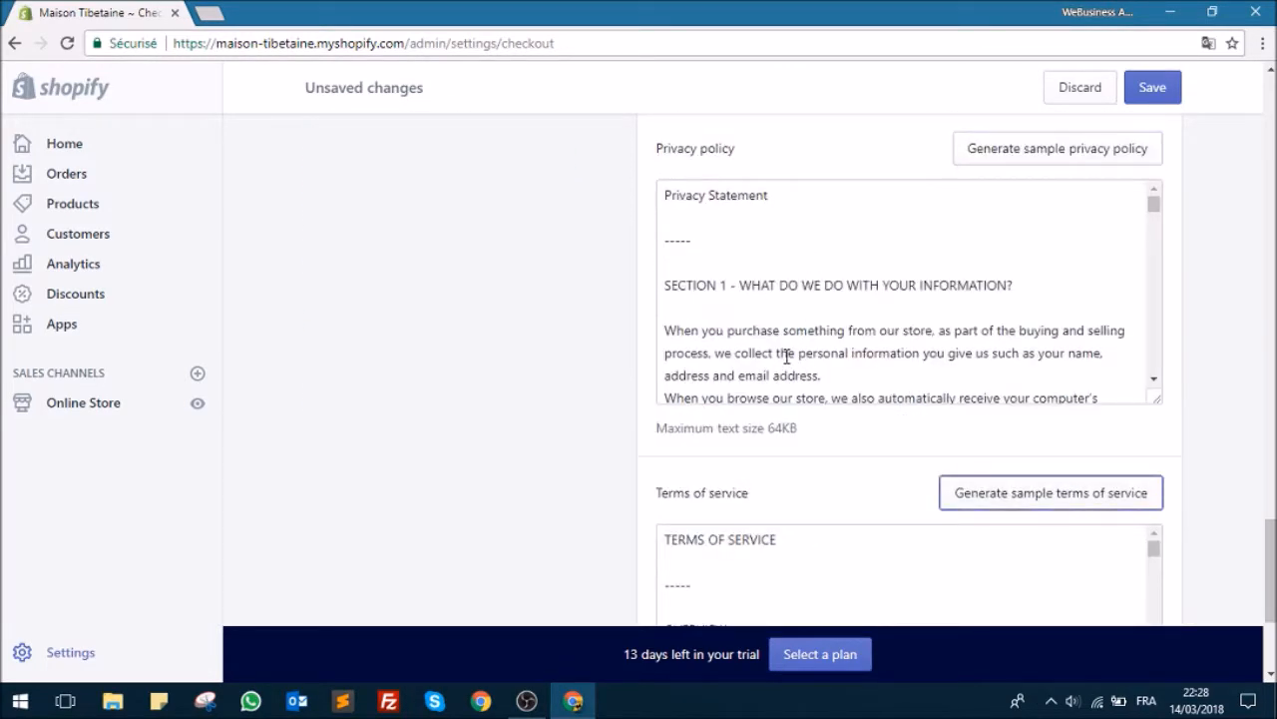
scroll(550, 328, down, 3)
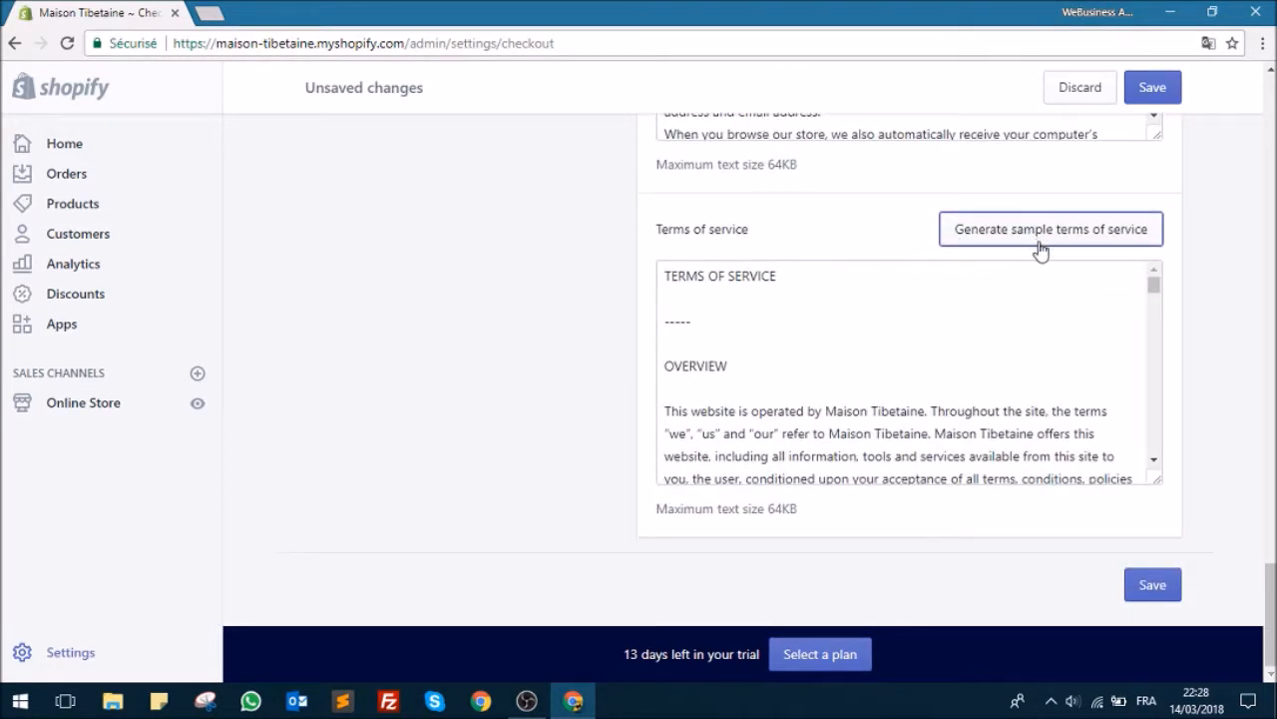
scroll(1040, 250, up, 6)
scroll(1064, 317, up, 2)
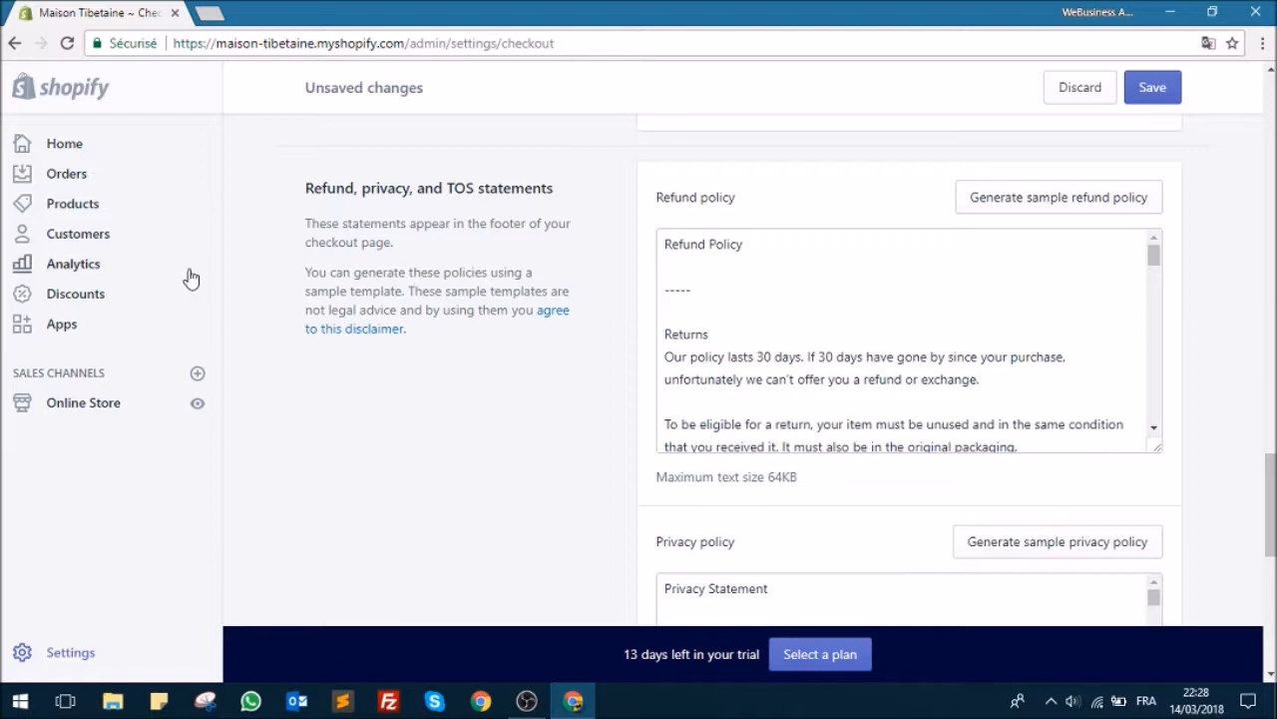
click(1150, 87)
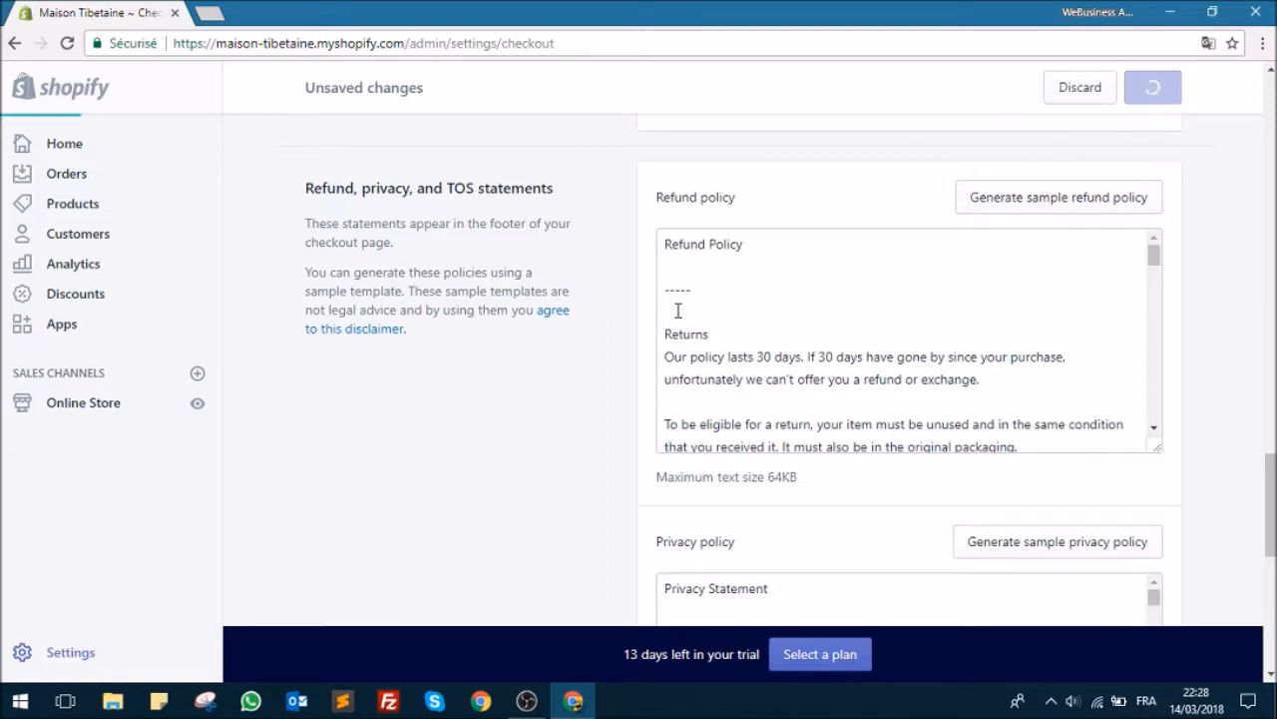
Return to the Settings overview and open the Shipping settings in a new browser tab, dismissing the translation offer.
scroll(559, 310, down, 1)
scroll(562, 299, down, 3)
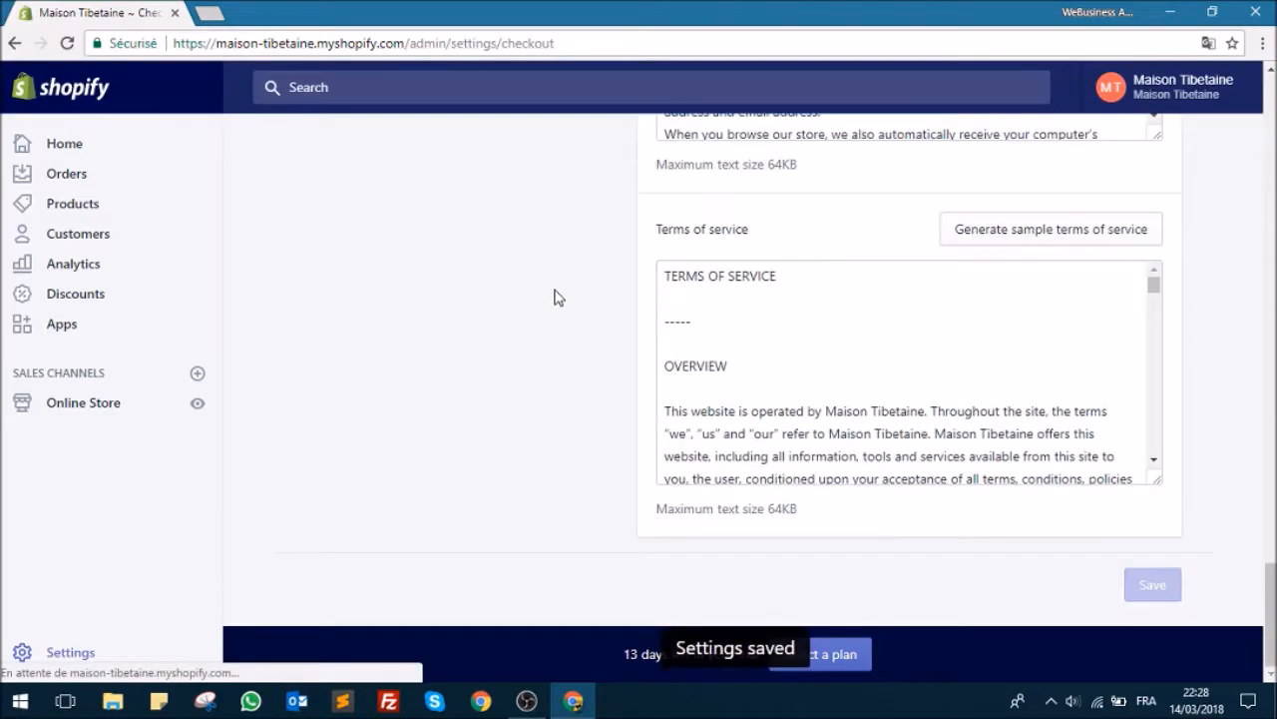
scroll(562, 297, up, 4)
scroll(569, 279, up, 15)
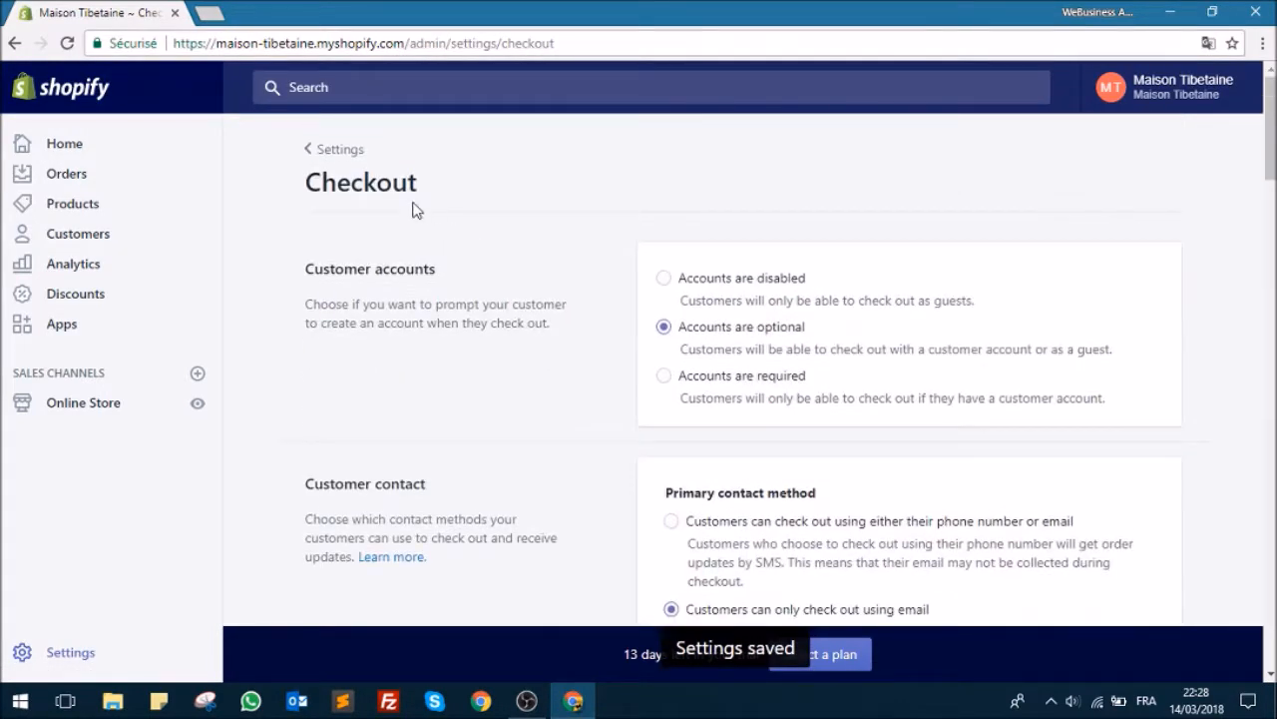
click(331, 151)
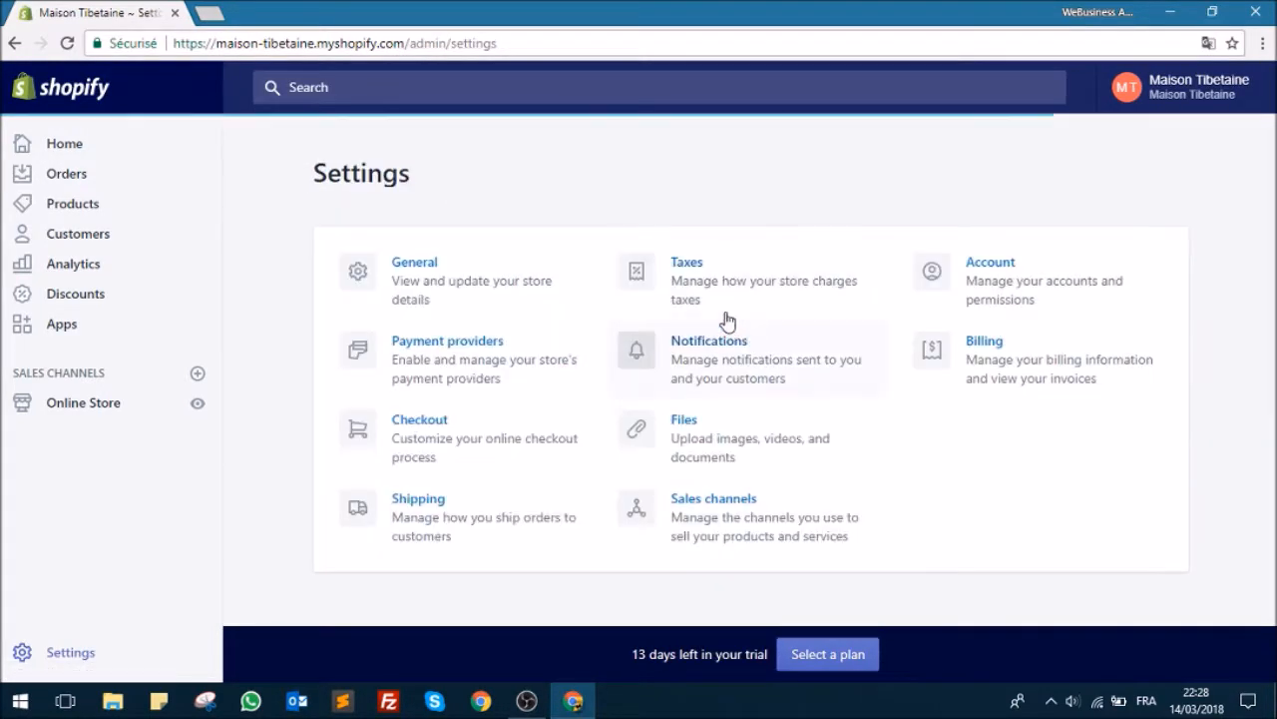
right_click(451, 507)
click(479, 512)
click(293, 10)
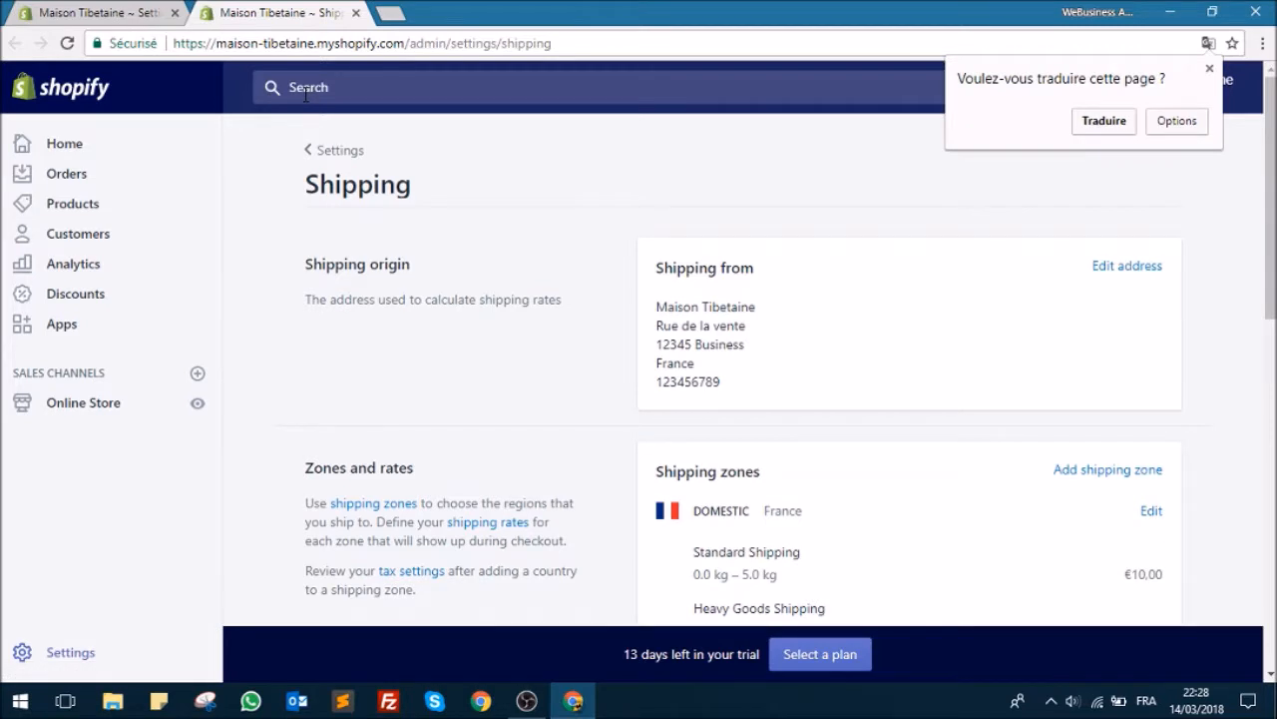
click(555, 215)
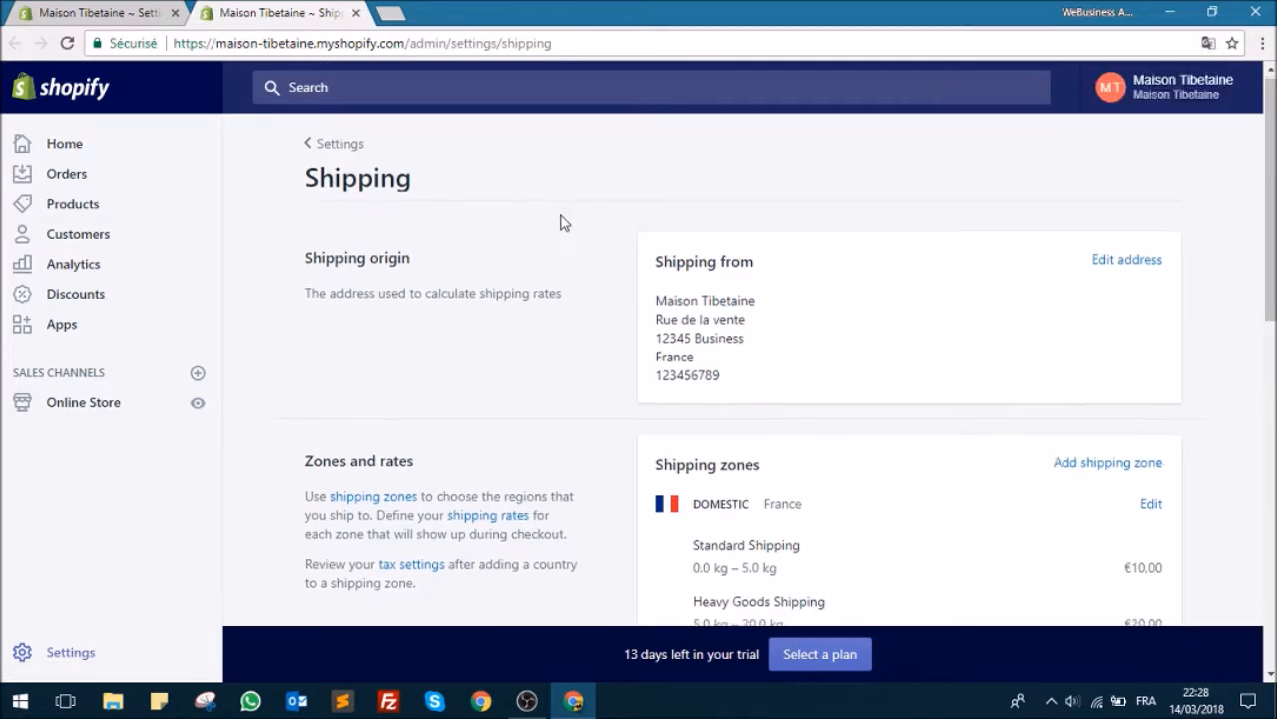
Examine the country and rate options for a new shipping zone, and return to the existing shipping zones without adding one.
scroll(675, 223, down, 1)
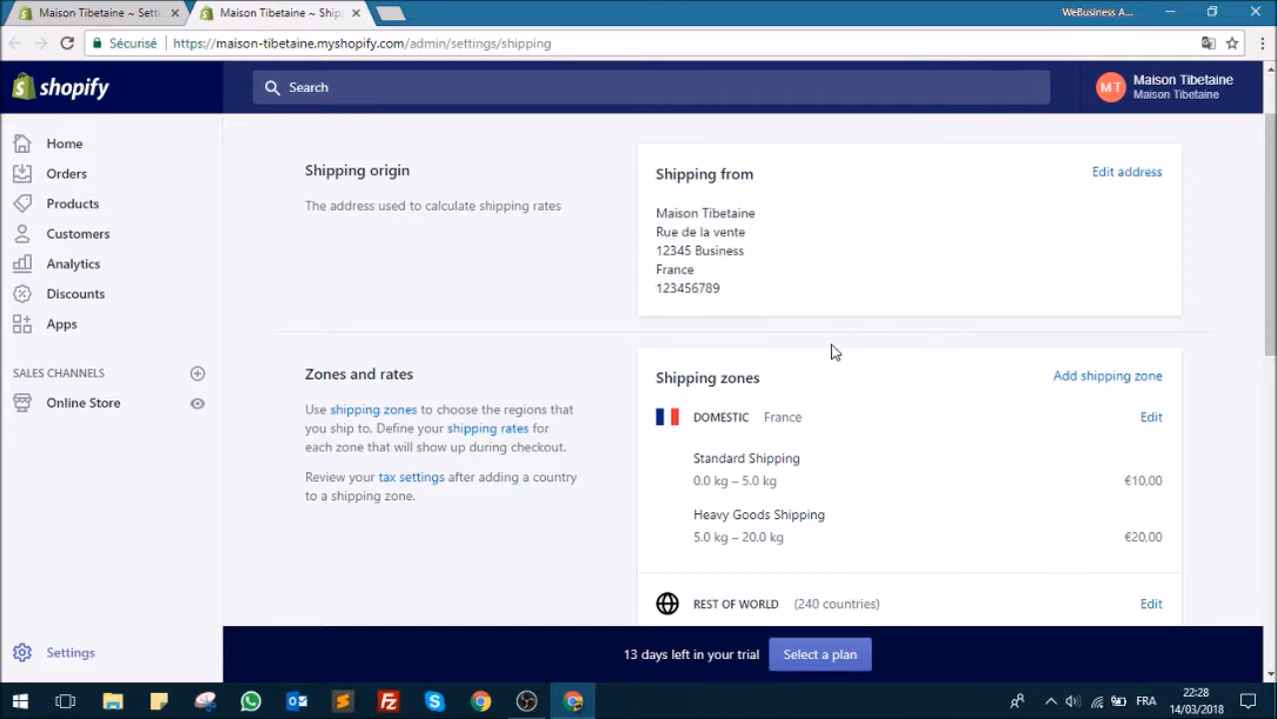
scroll(830, 350, down, 2)
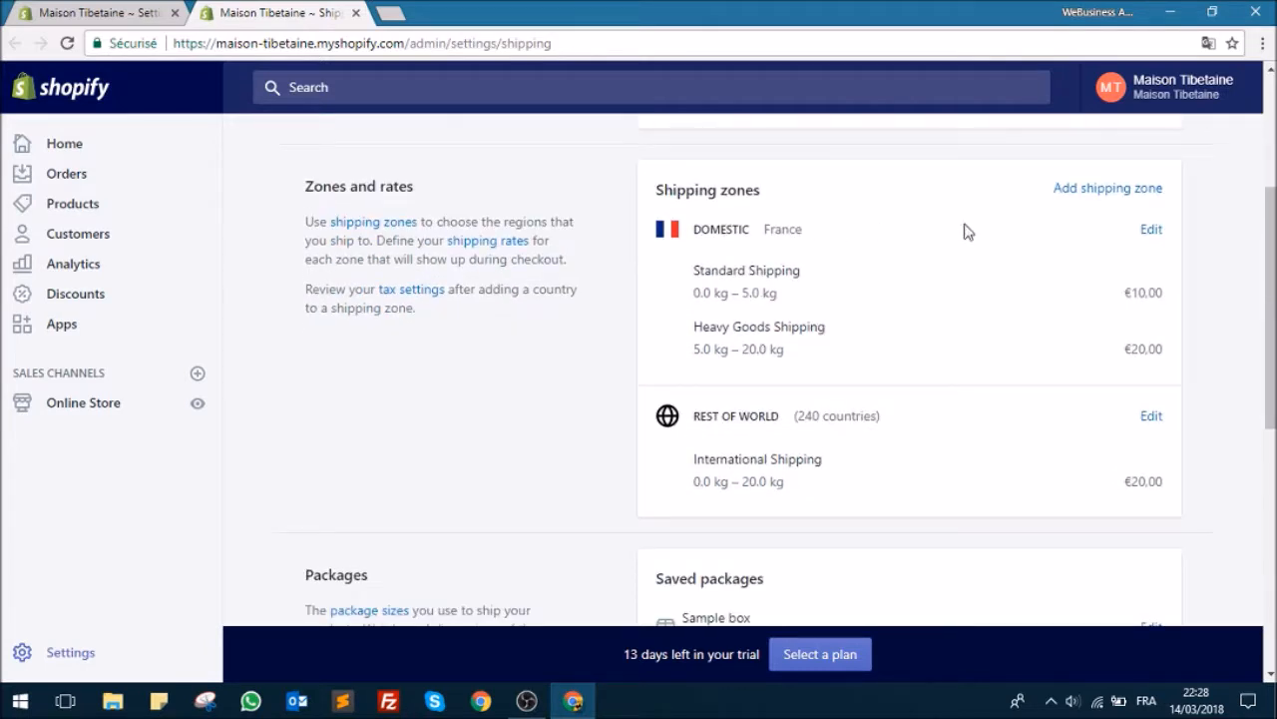
click(1078, 196)
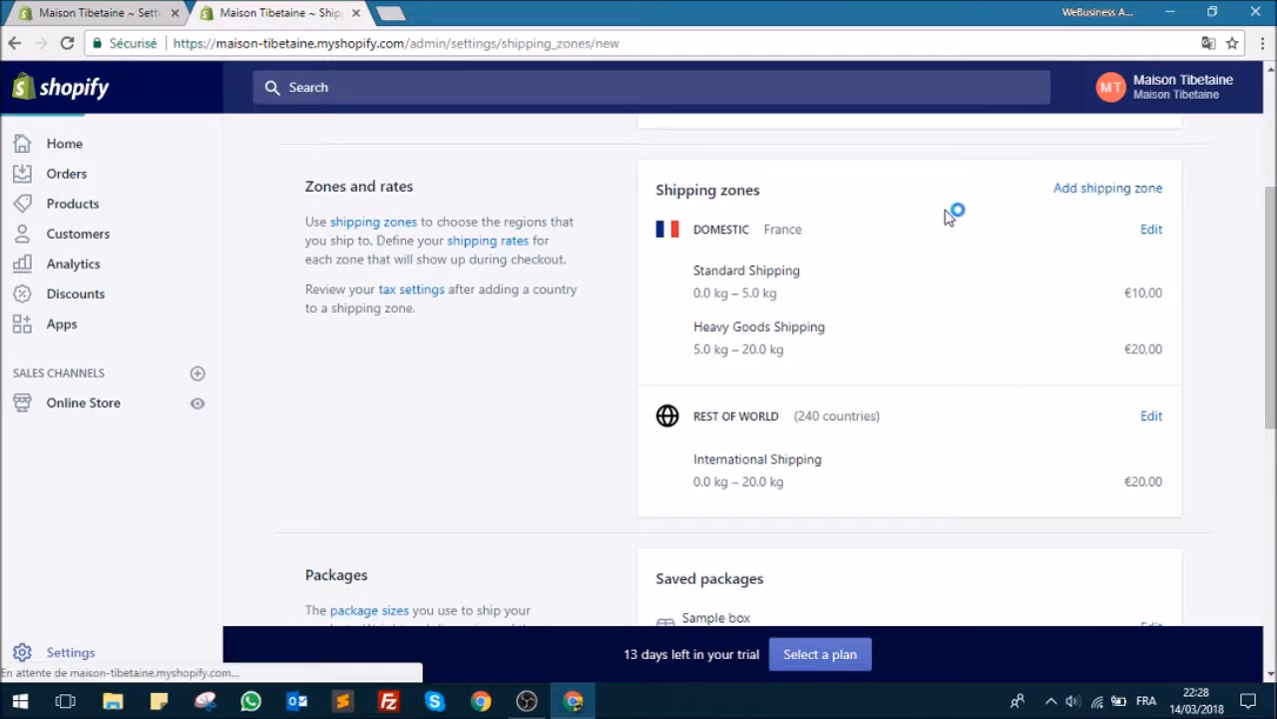
scroll(842, 242, down, 2)
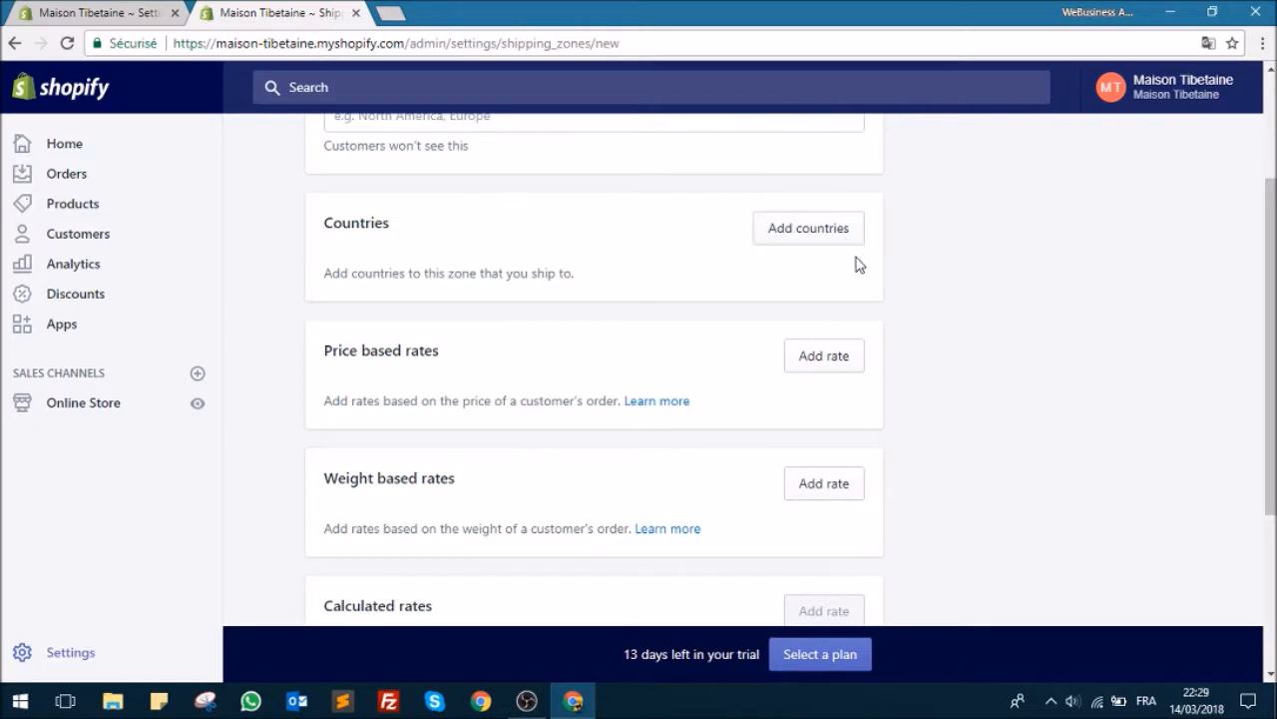
scroll(858, 264, down, 1)
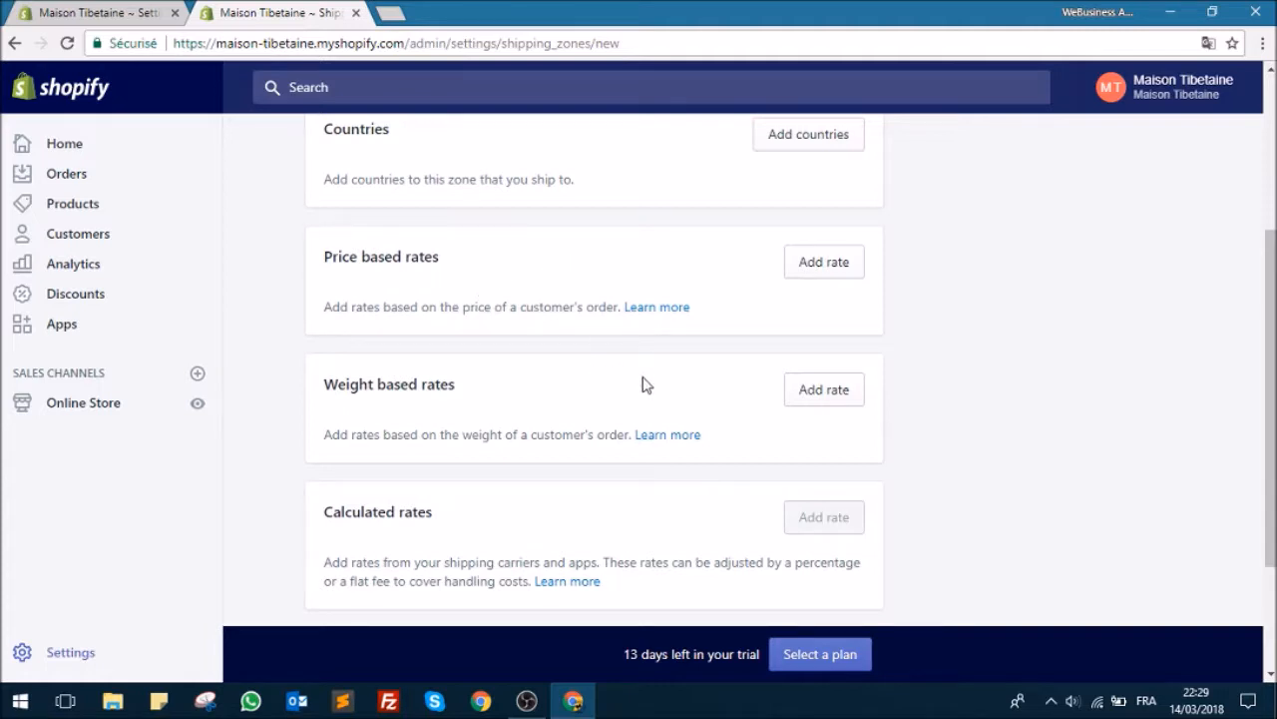
scroll(513, 482, down, 2)
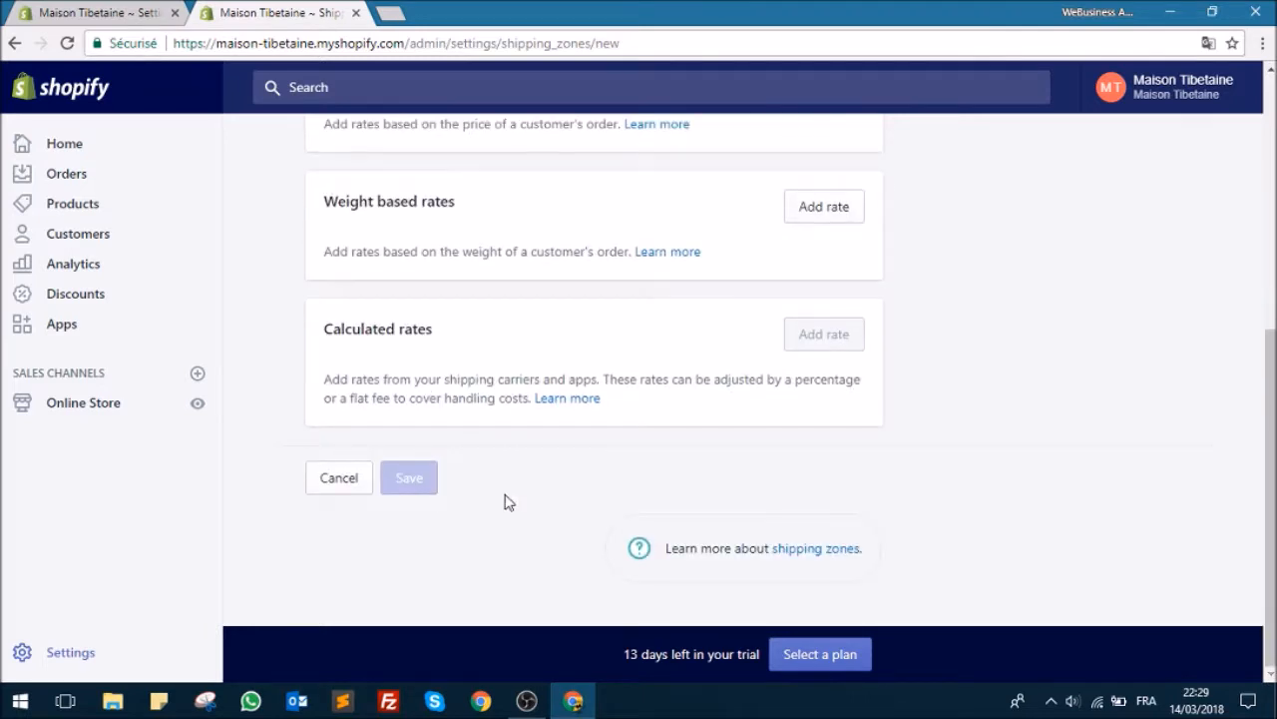
scroll(505, 499, up, 5)
click(337, 153)
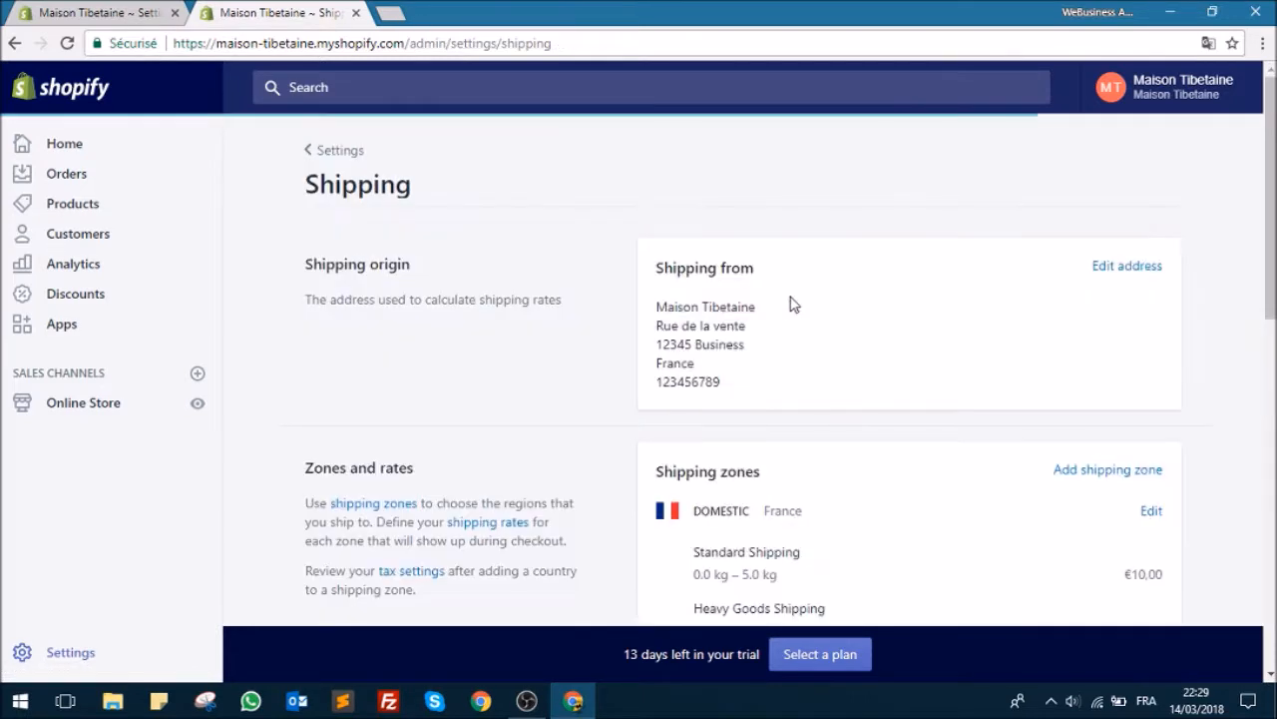
scroll(899, 345, down, 3)
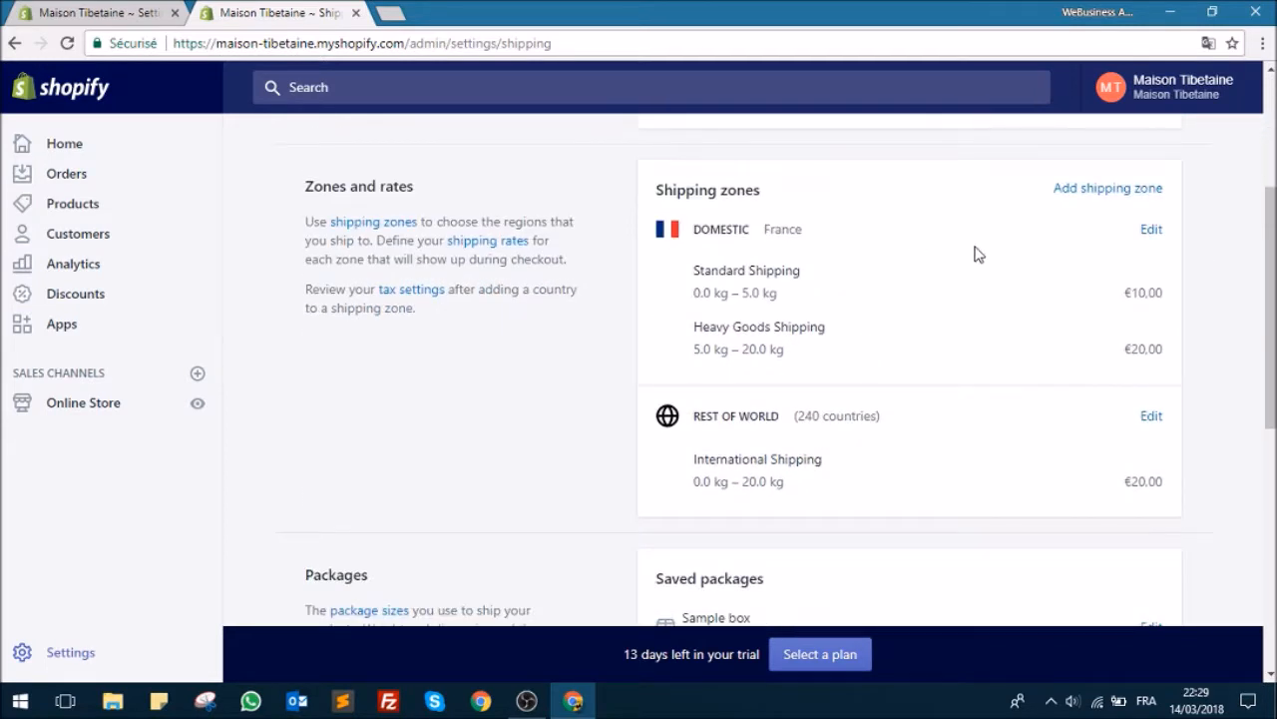
Open the Domestic shipping zone for editing and remove its Standard Shipping and Heavy Goods Shipping weight-based rates.
click(1152, 231)
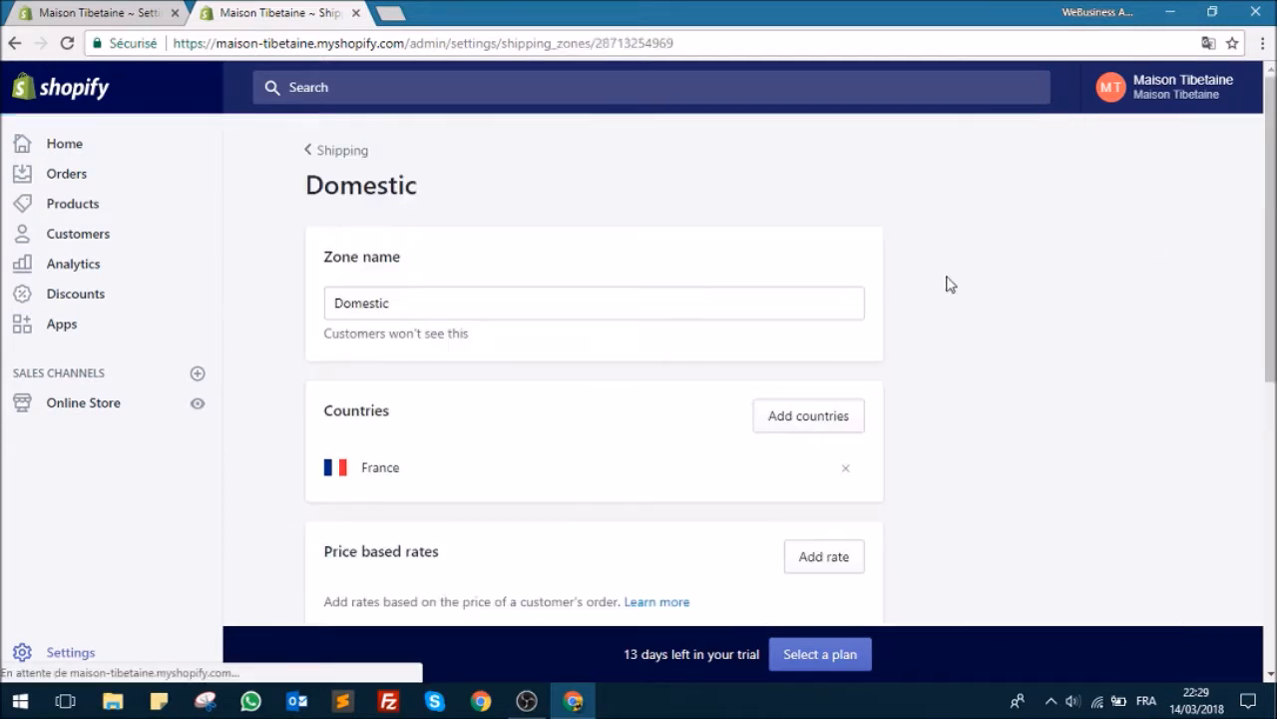
scroll(892, 296, down, 4)
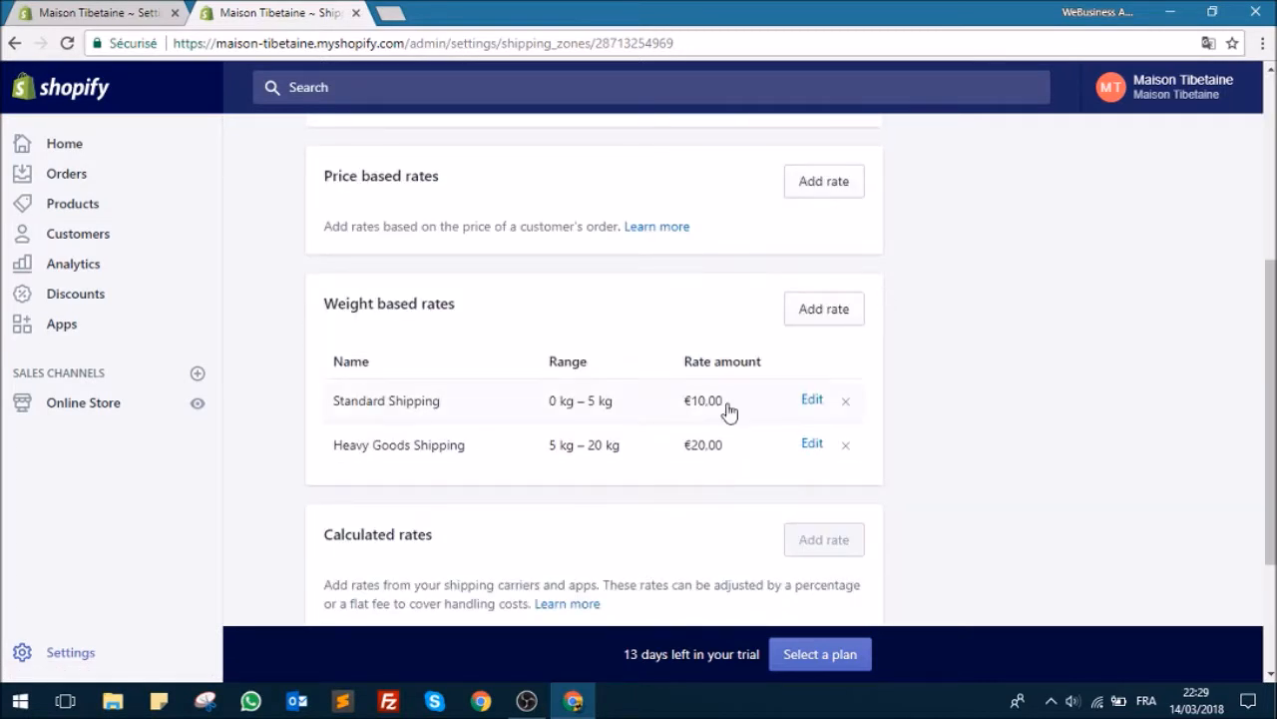
click(846, 402)
click(847, 403)
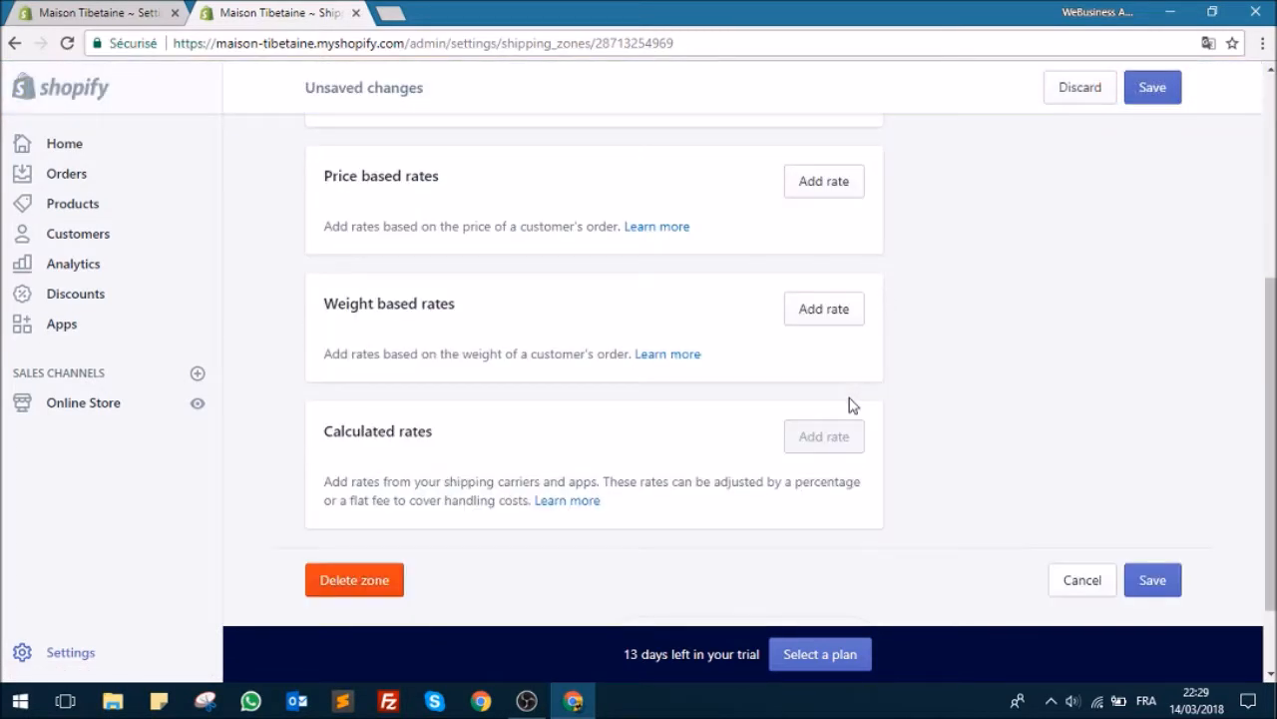
Add a free weight-based shipping rate named France to the Domestic zone and save the zone.
click(821, 322)
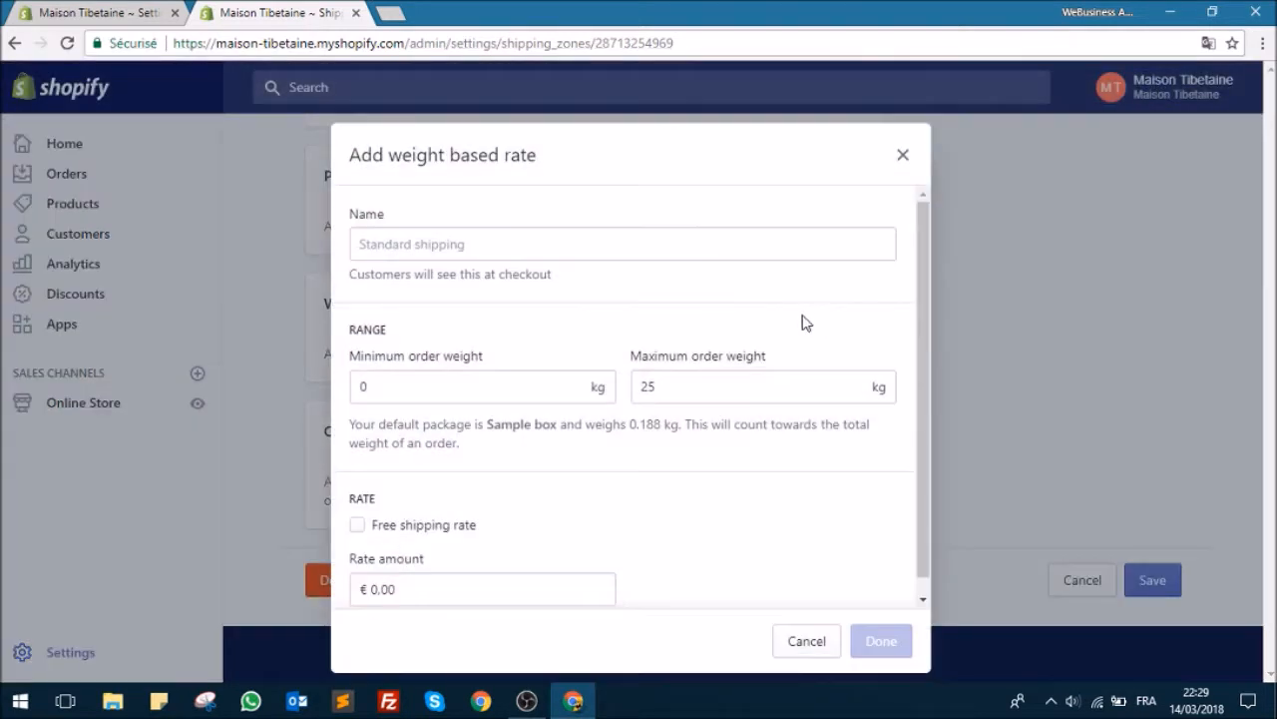
click(358, 524)
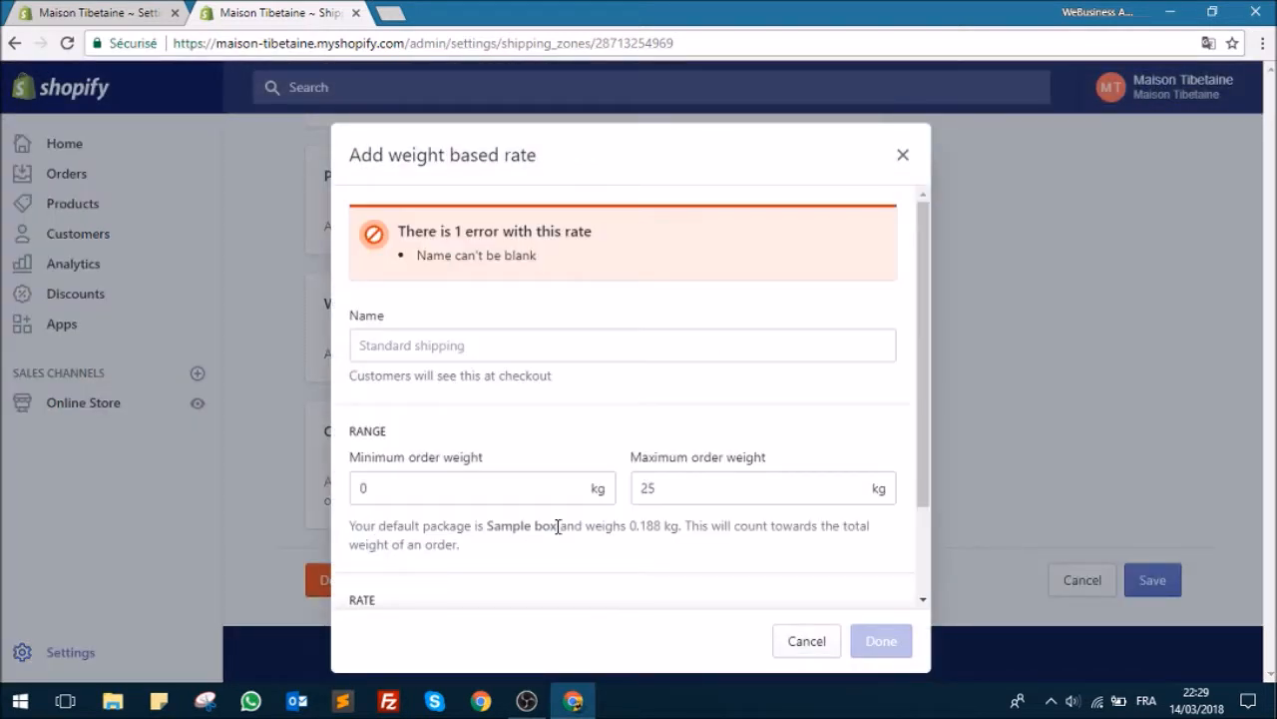
click(474, 349)
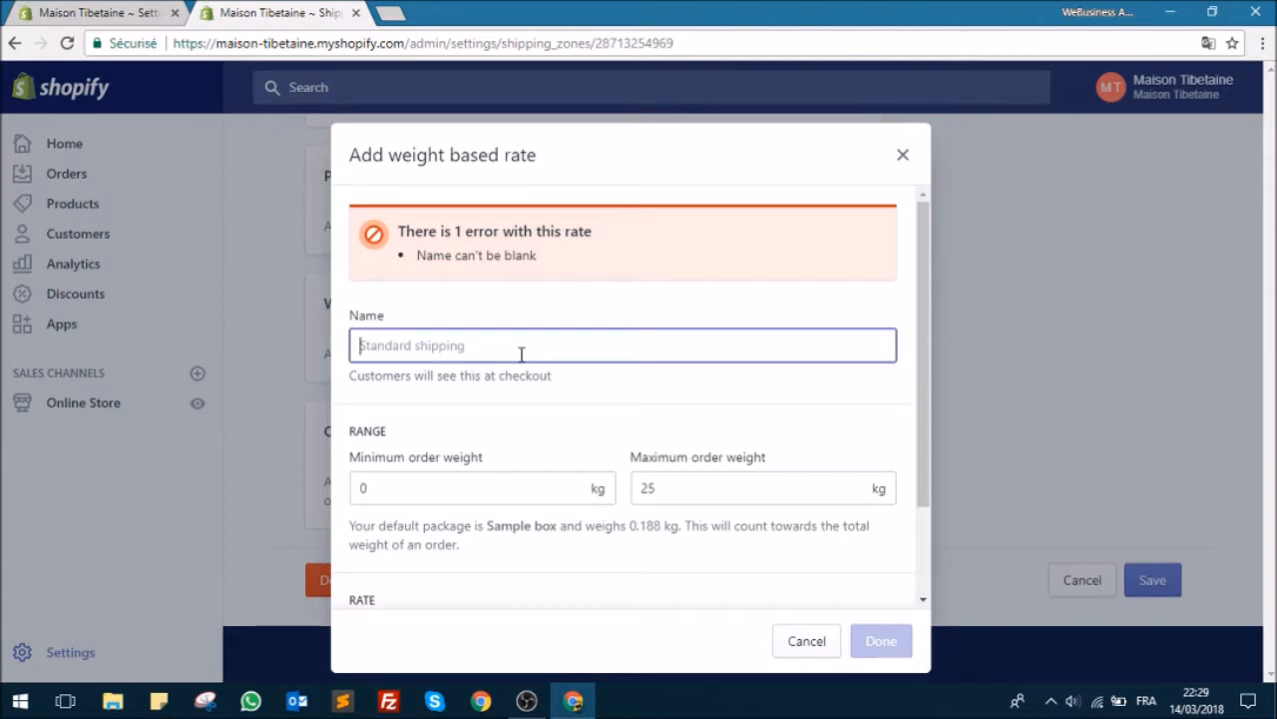
text(France)
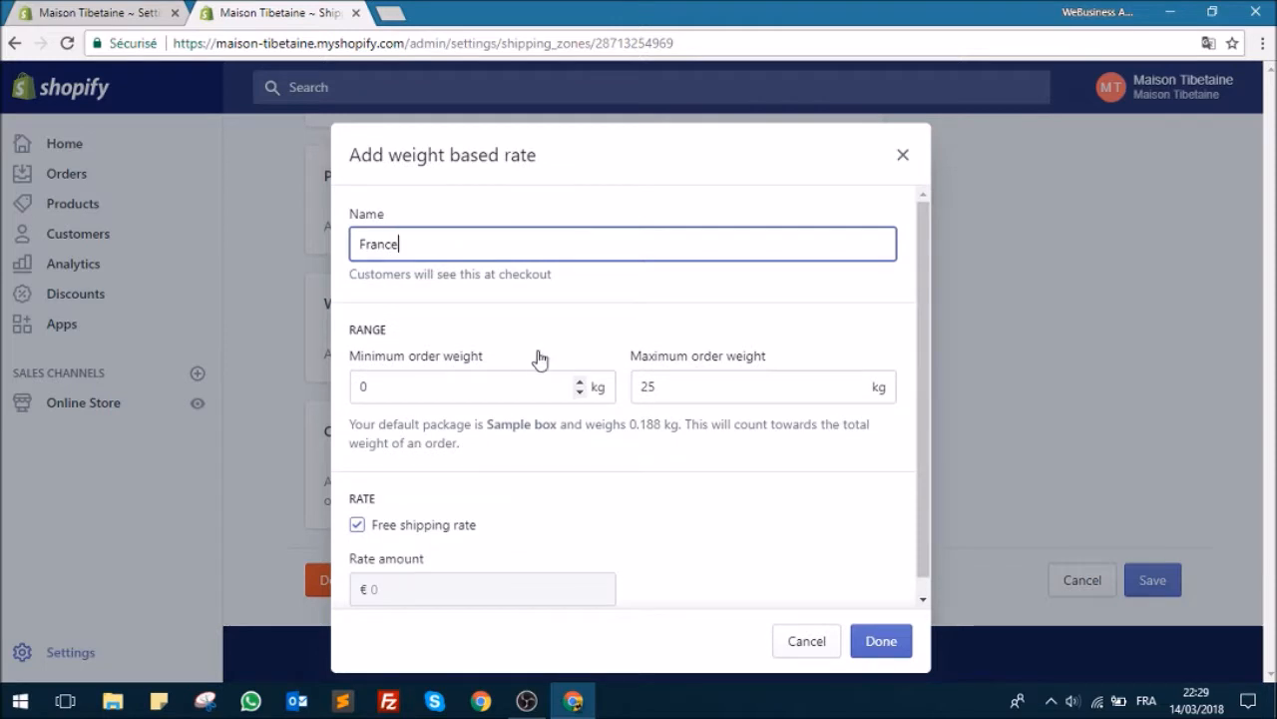
scroll(521, 397, down, 1)
click(881, 641)
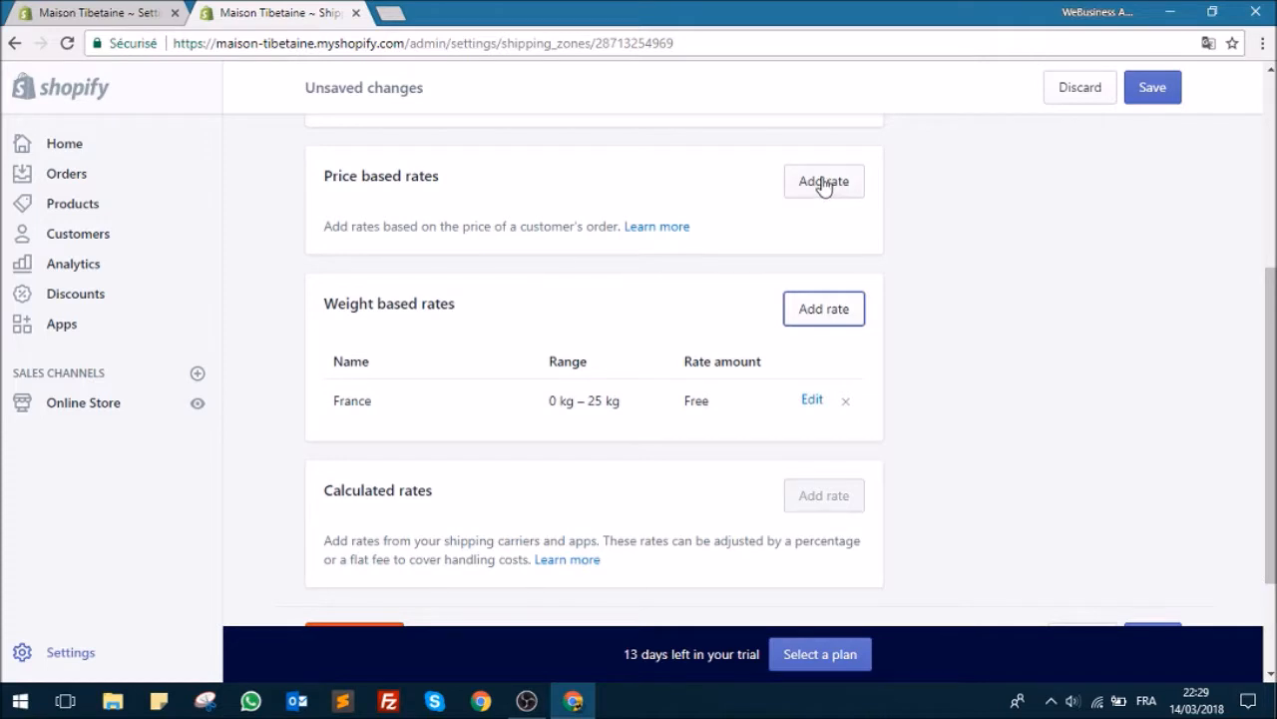
click(1153, 86)
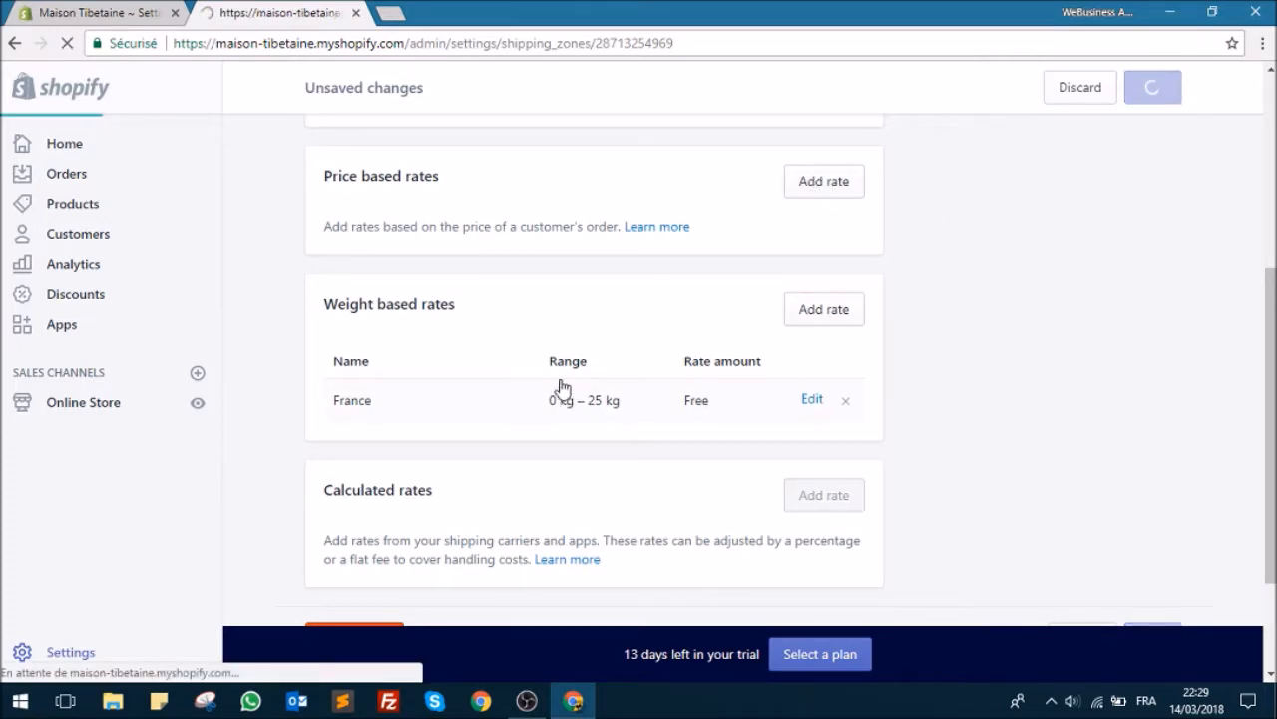
Set the France rate's maximum order weight to 100 kg and save the Domestic zone.
scroll(636, 350, down, 3)
scroll(639, 351, down, 1)
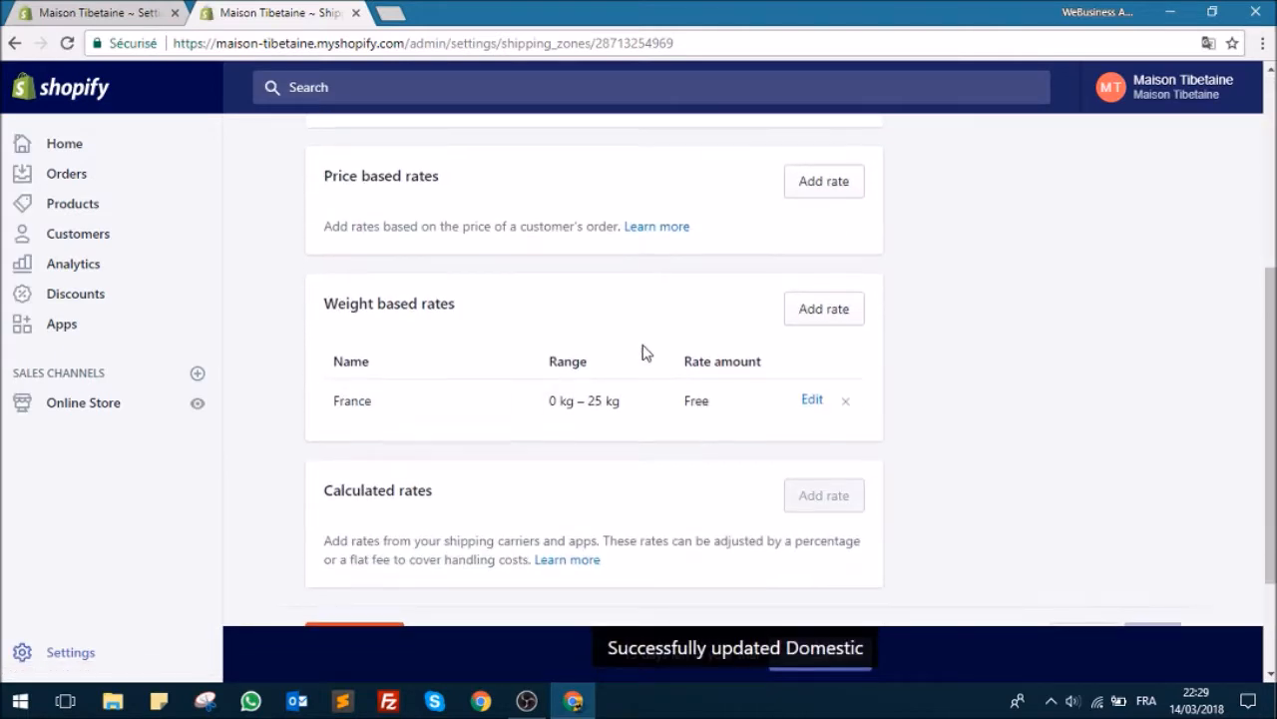
click(812, 401)
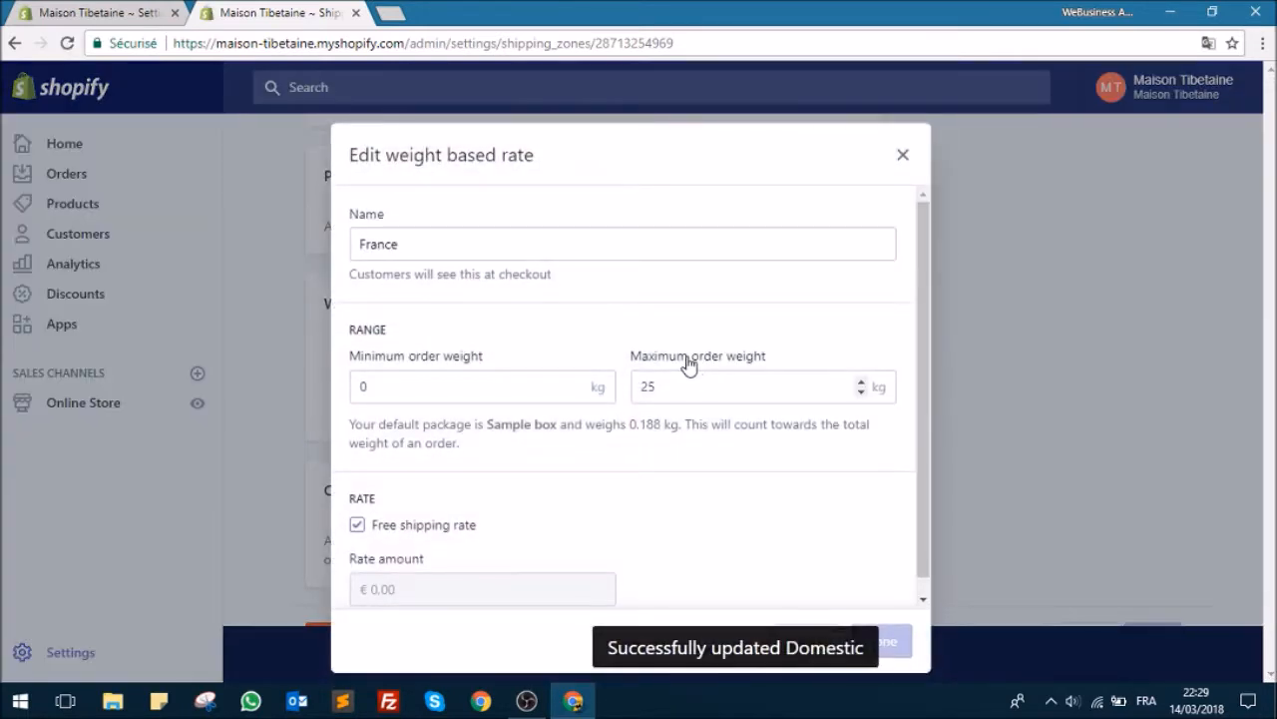
scroll(687, 362, down, 1)
click(684, 371)
double_click(648, 370)
drag(690, 362, 630, 371)
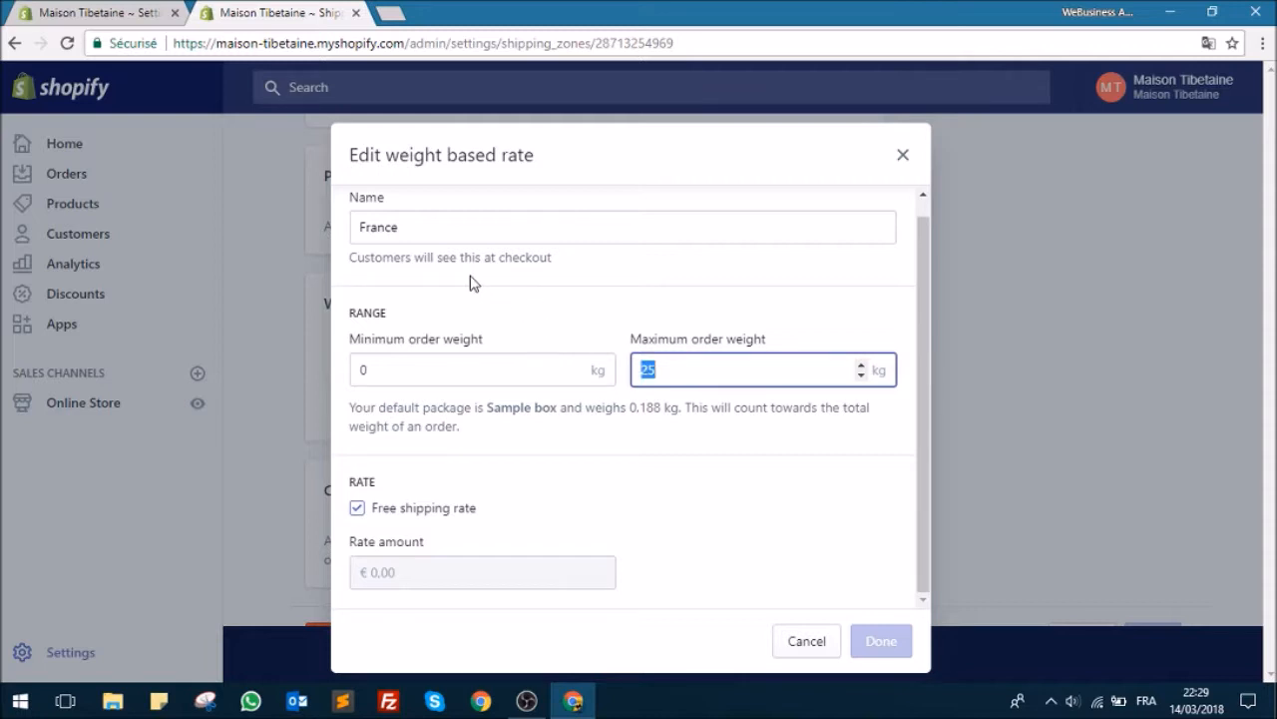
text(100)
click(886, 649)
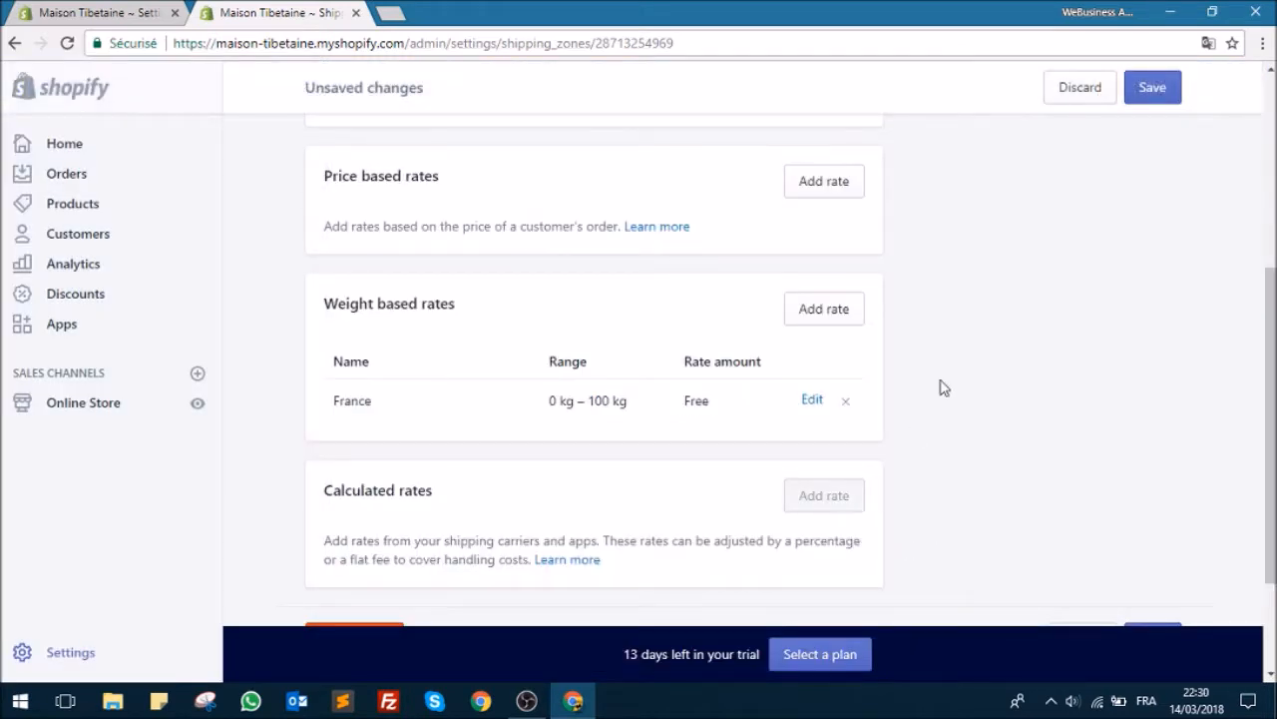
click(1152, 87)
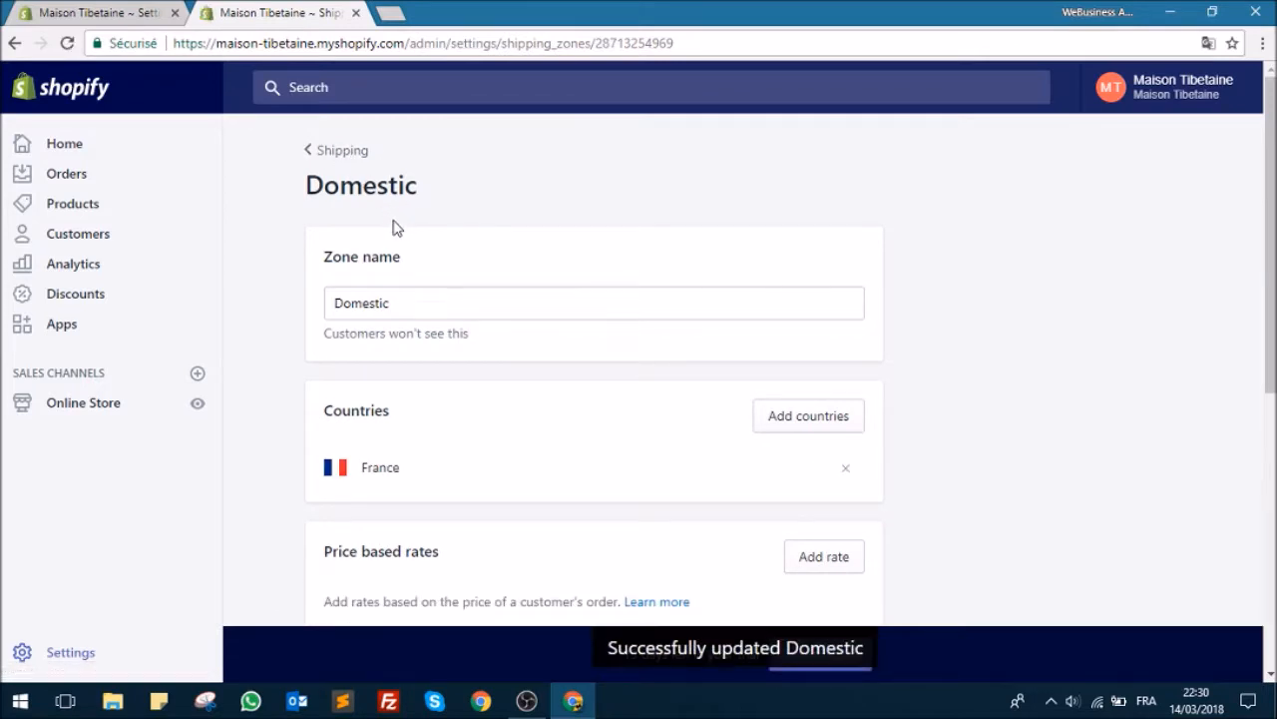
Review the Domestic zone's countries and rates, and return to the Shipping settings.
scroll(391, 222, down, 3)
scroll(384, 218, down, 1)
scroll(379, 217, up, 4)
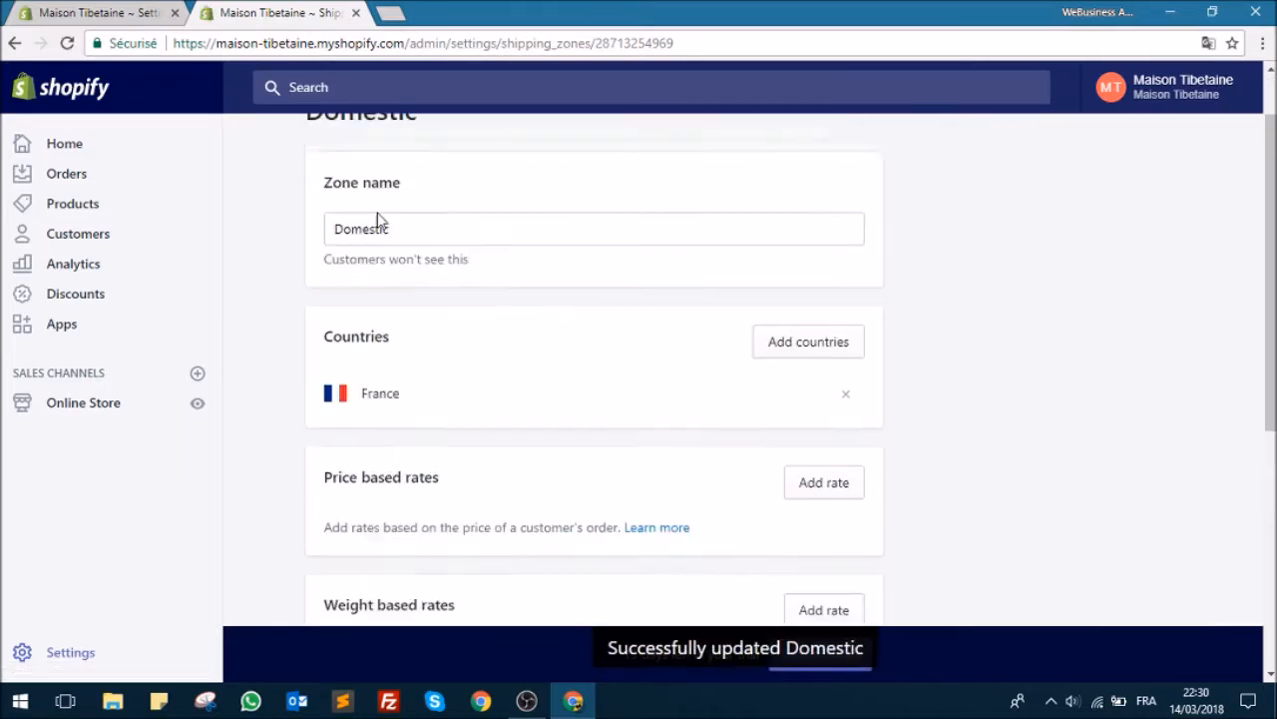
scroll(377, 215, down, 3)
scroll(378, 215, up, 3)
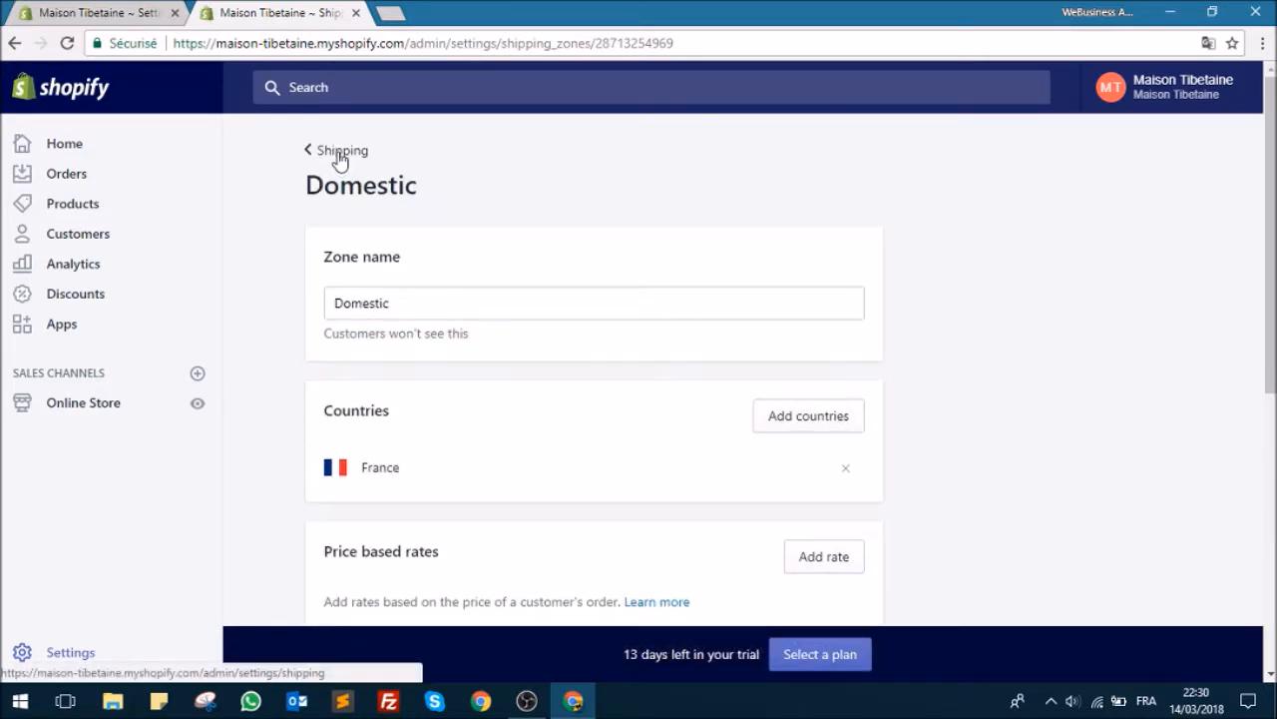
click(337, 150)
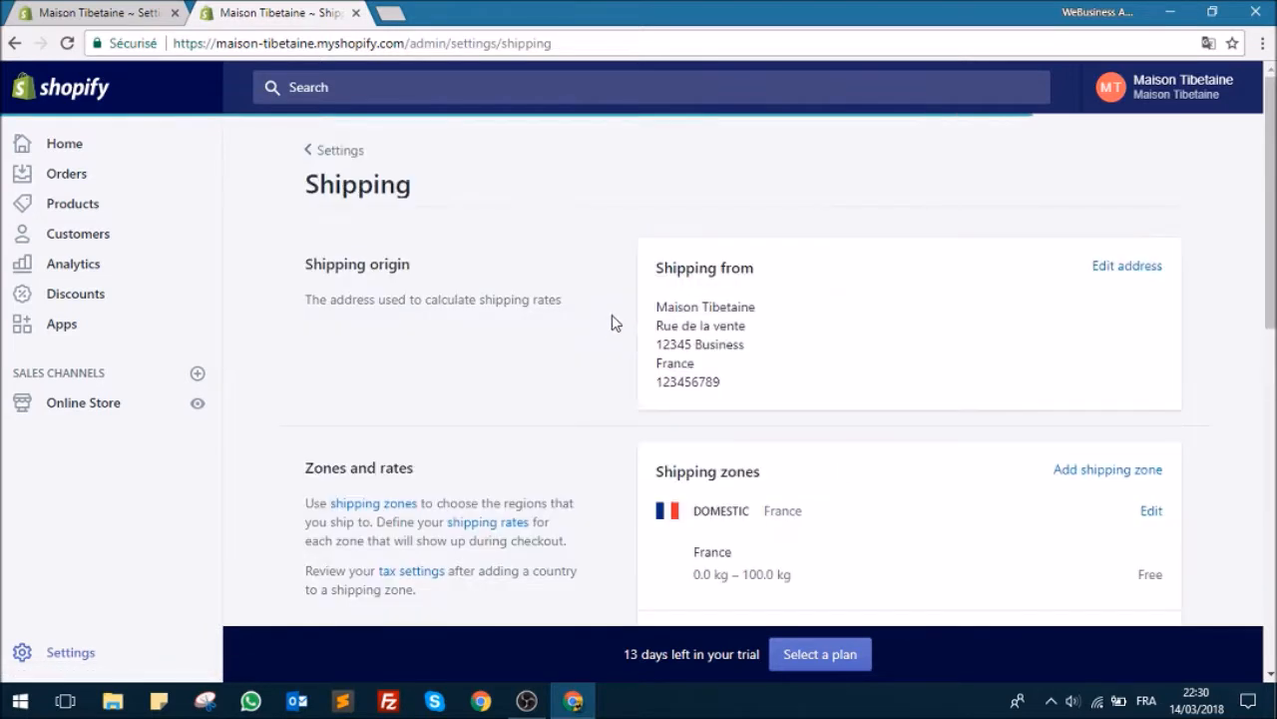
Open the Rest of world shipping zone for editing and remove its International Shipping weight-based rate.
scroll(629, 300, down, 1)
scroll(620, 319, up, 1)
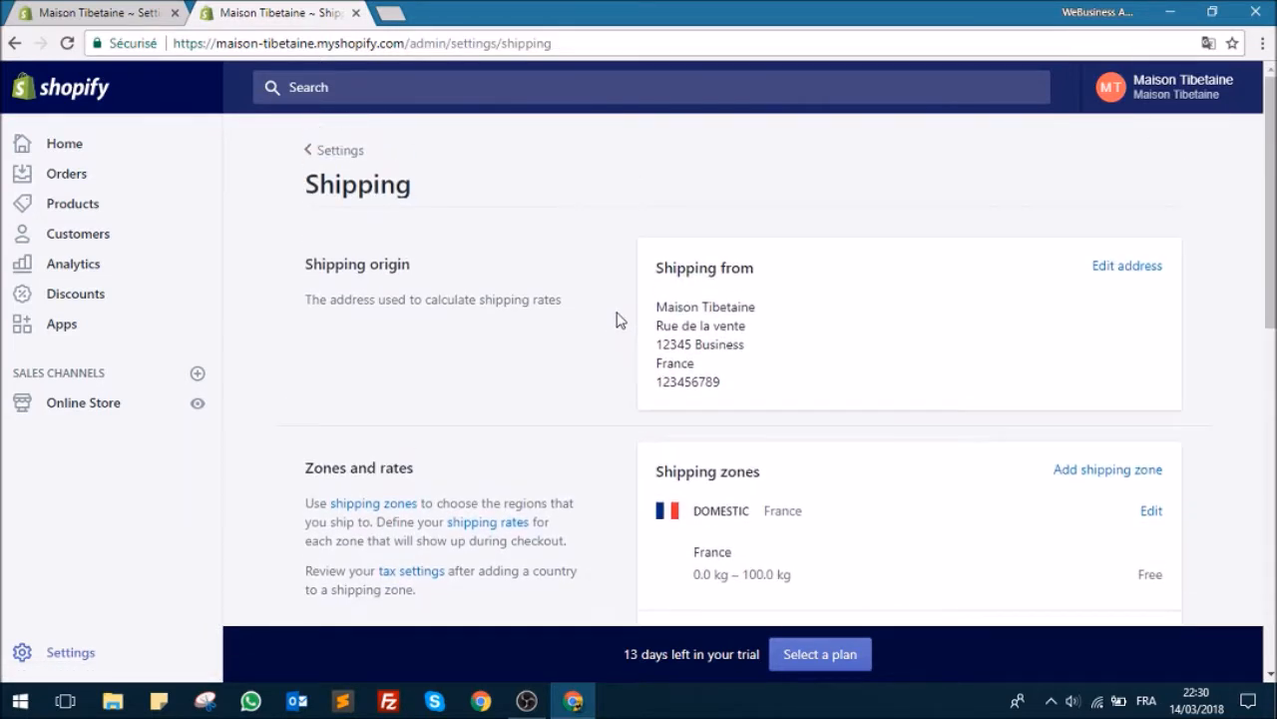
scroll(612, 330, down, 3)
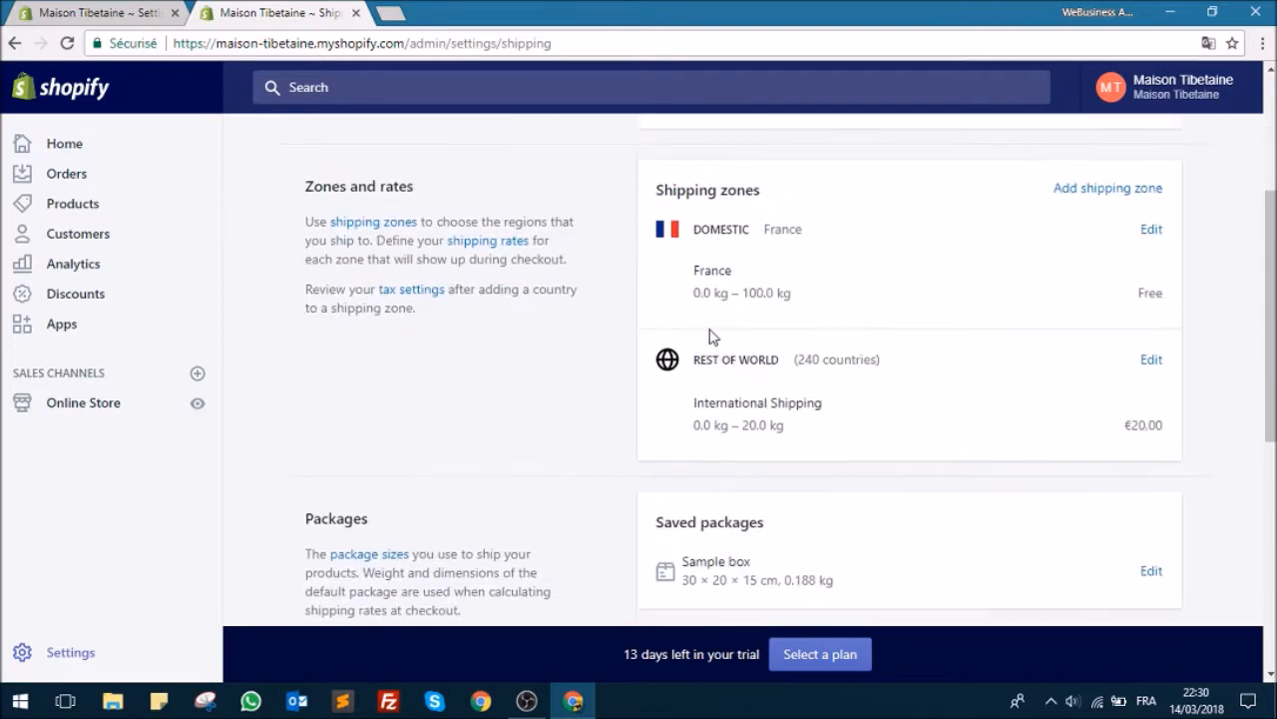
click(1153, 361)
scroll(771, 394, down, 4)
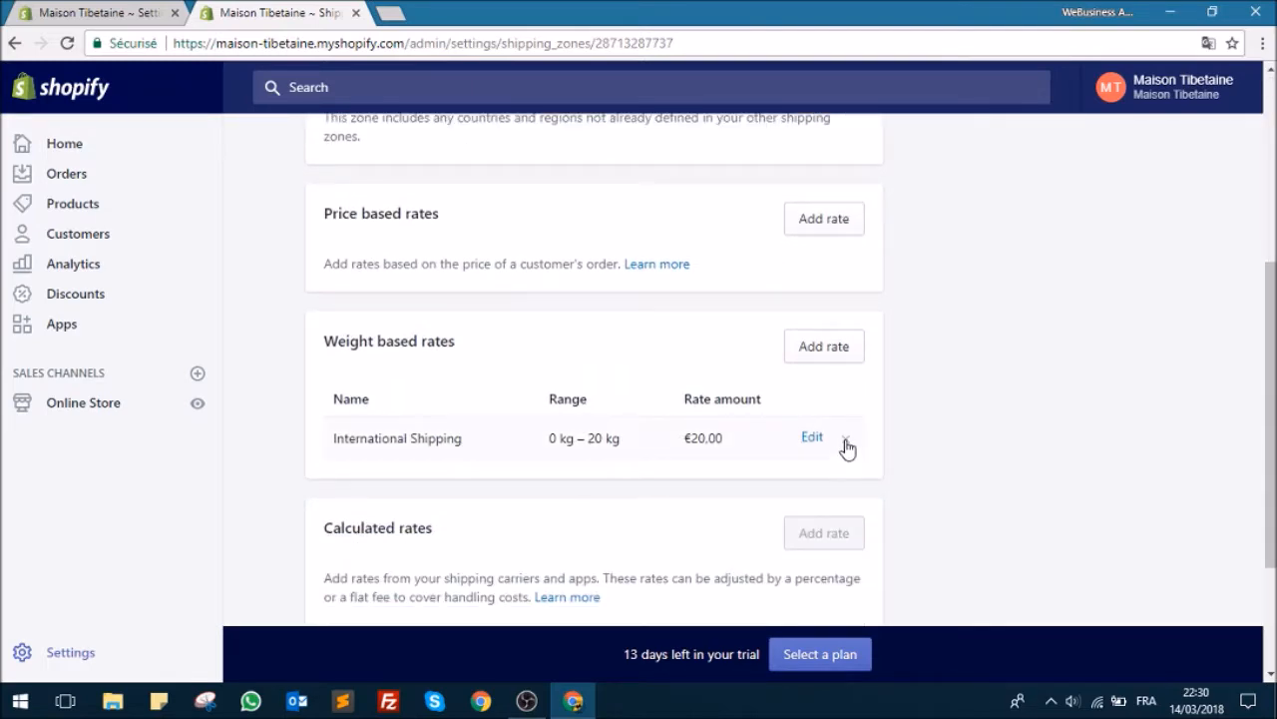
click(844, 442)
Add a free weight-based rate named Monde with a maximum order weight of 100 kg, and save the Rest of world zone.
click(818, 363)
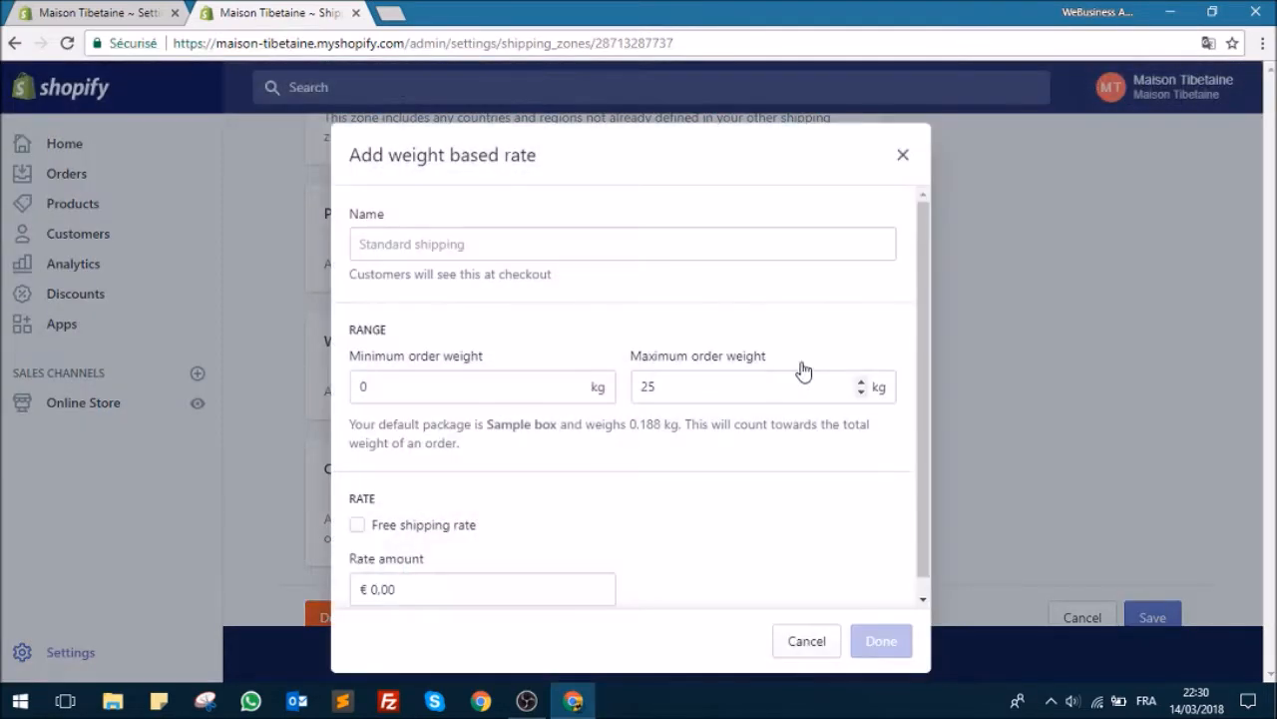
drag(658, 384, 581, 398)
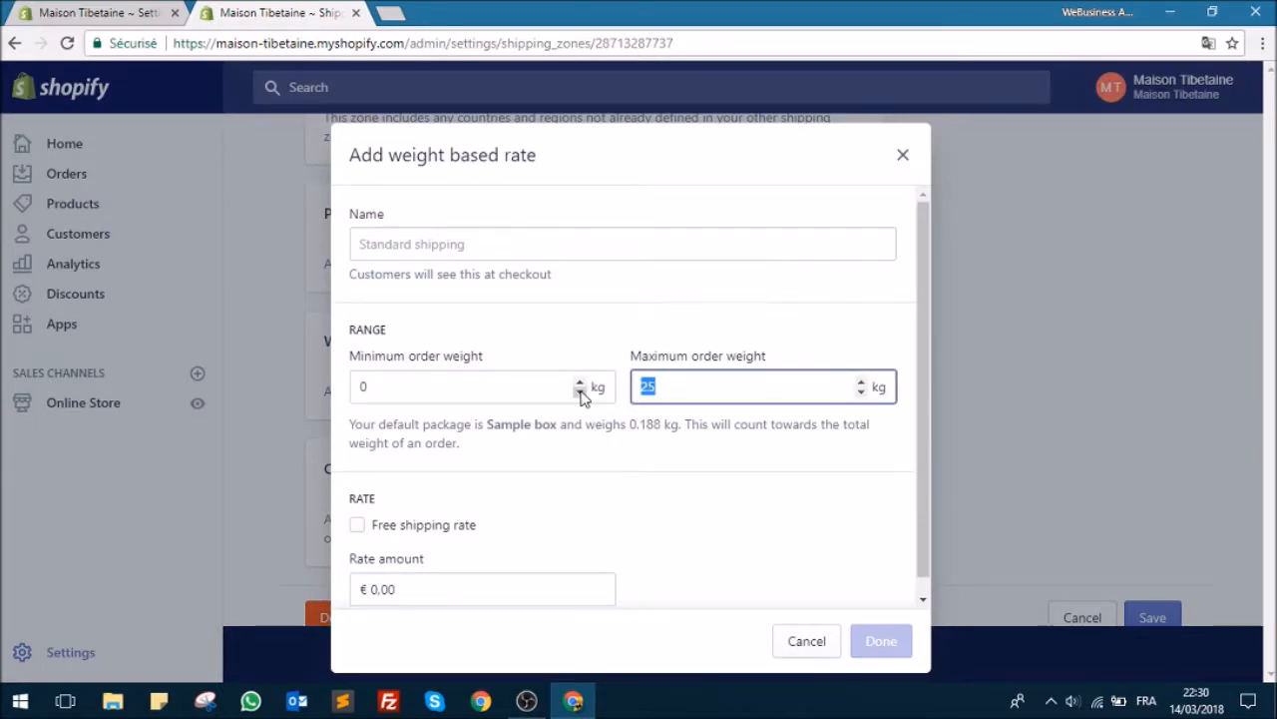
text(100)
click(581, 387)
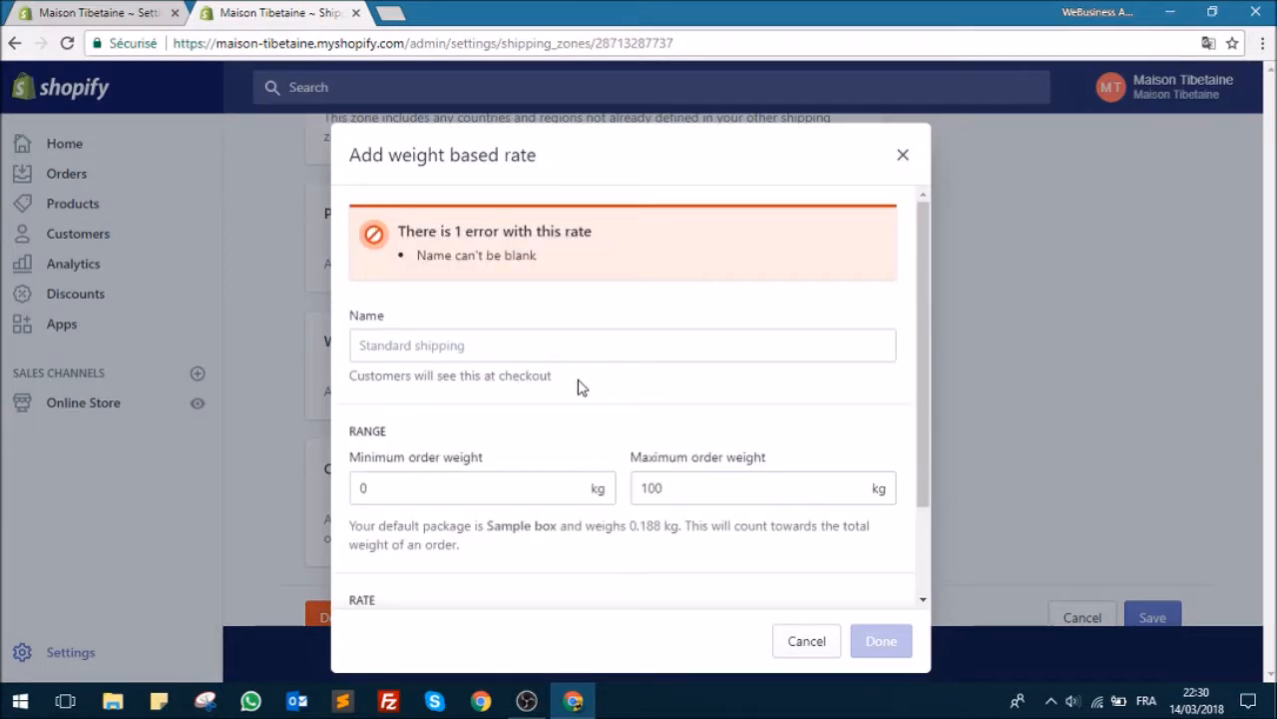
click(474, 226)
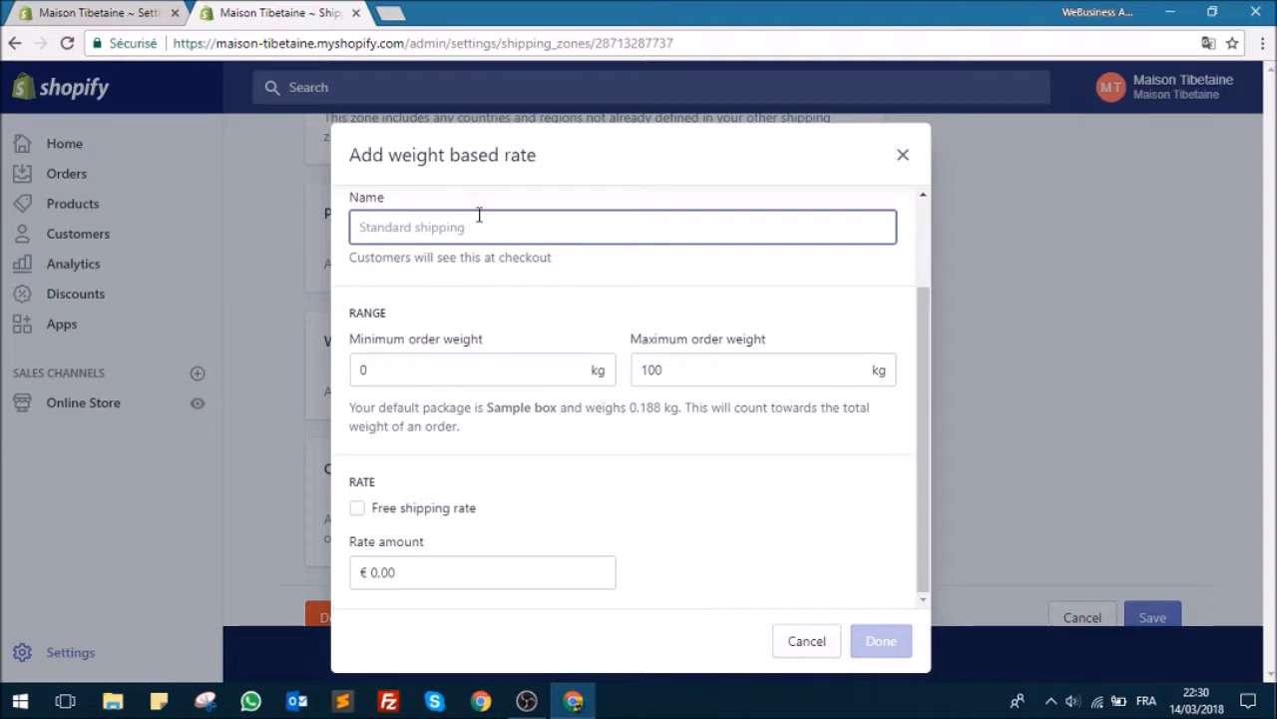
text(Mono)
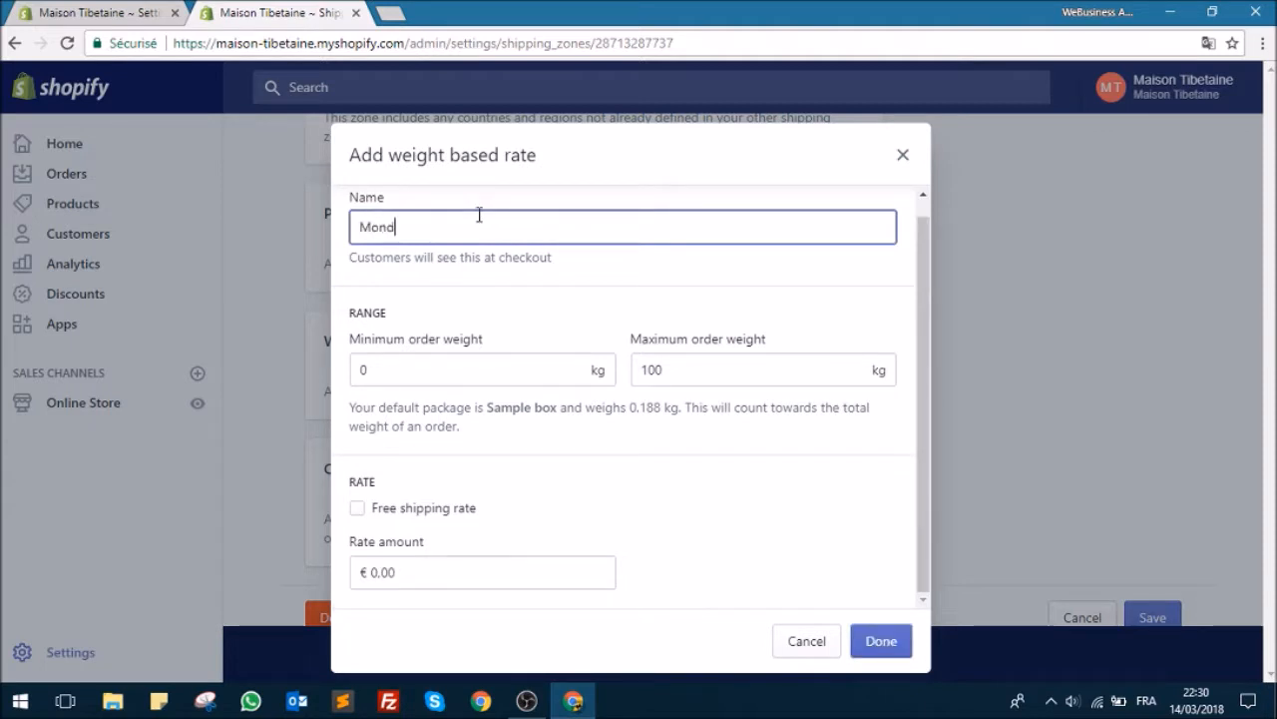
click(357, 508)
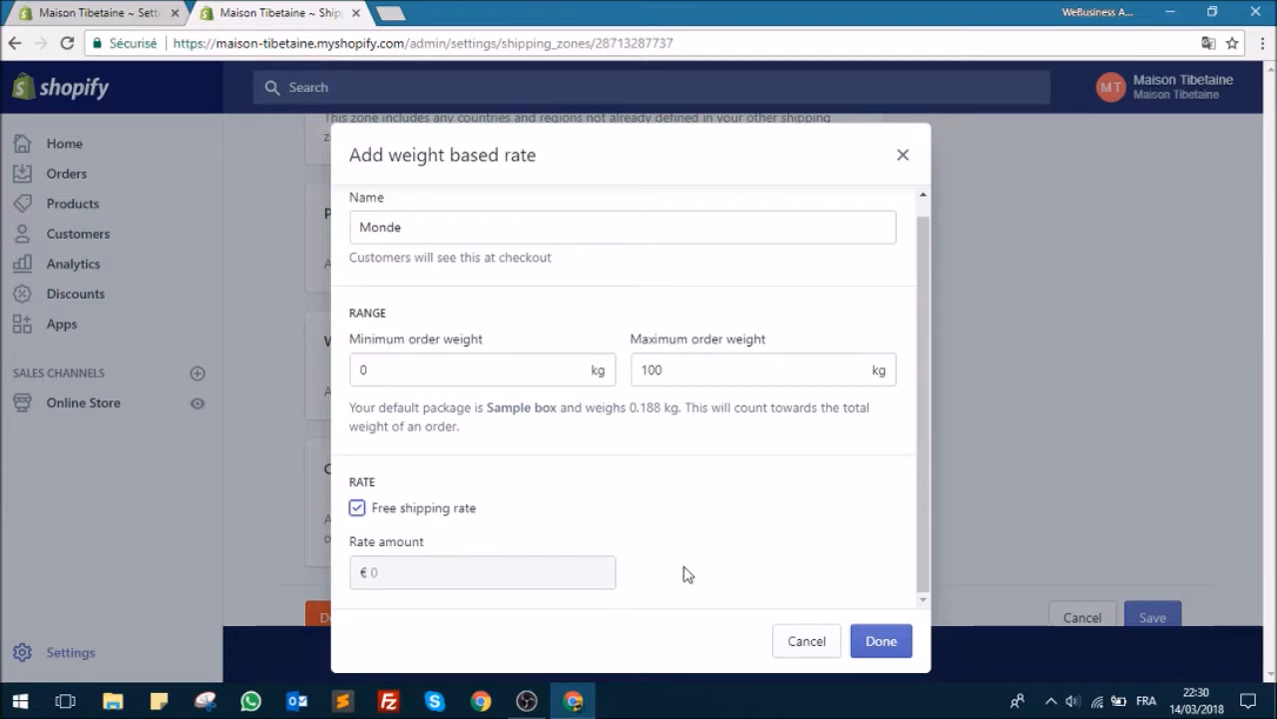
click(884, 644)
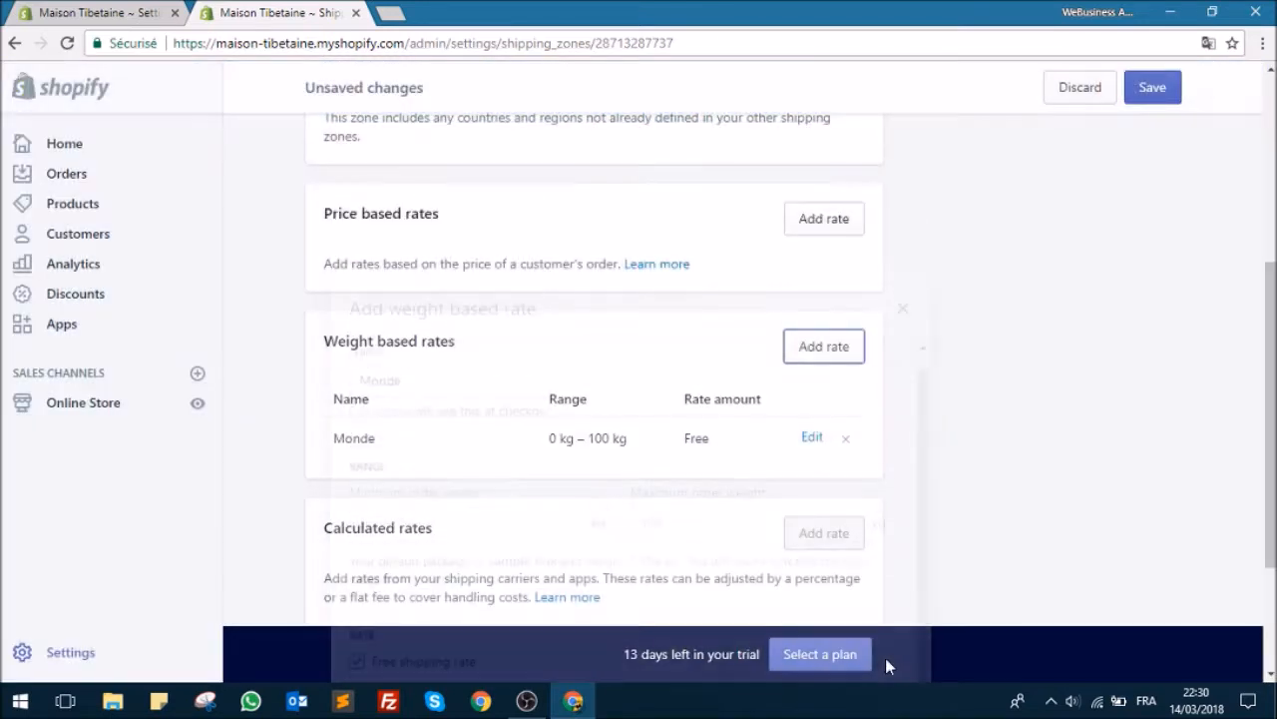
click(1152, 86)
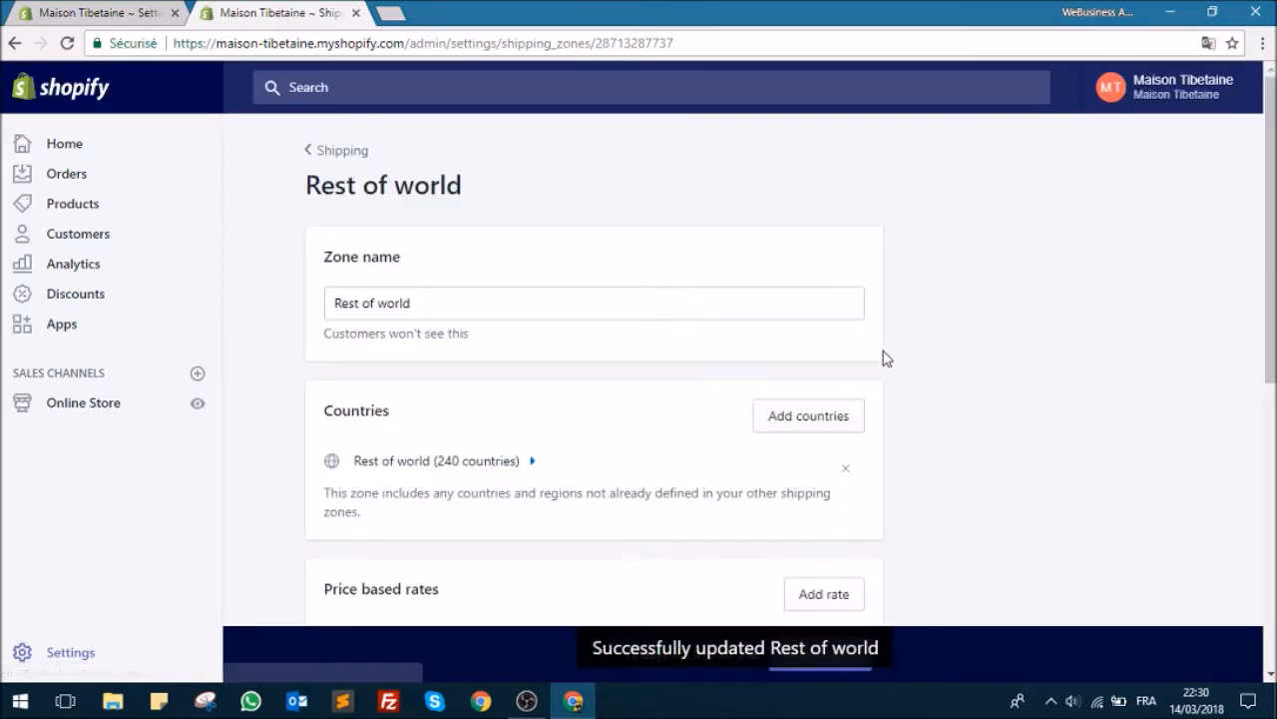
Examine the options for new price-based and weight-based rates without adding any, and return to the Shipping settings to view the saved packages.
scroll(887, 354, down, 4)
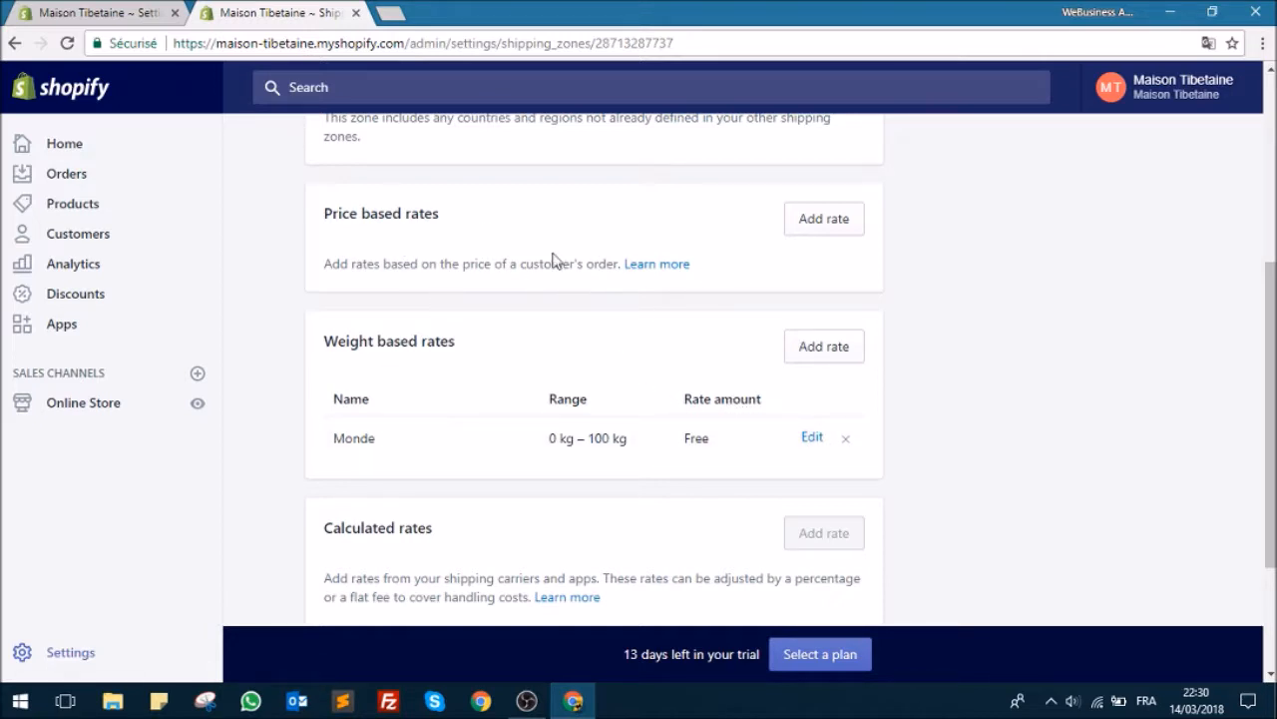
click(823, 222)
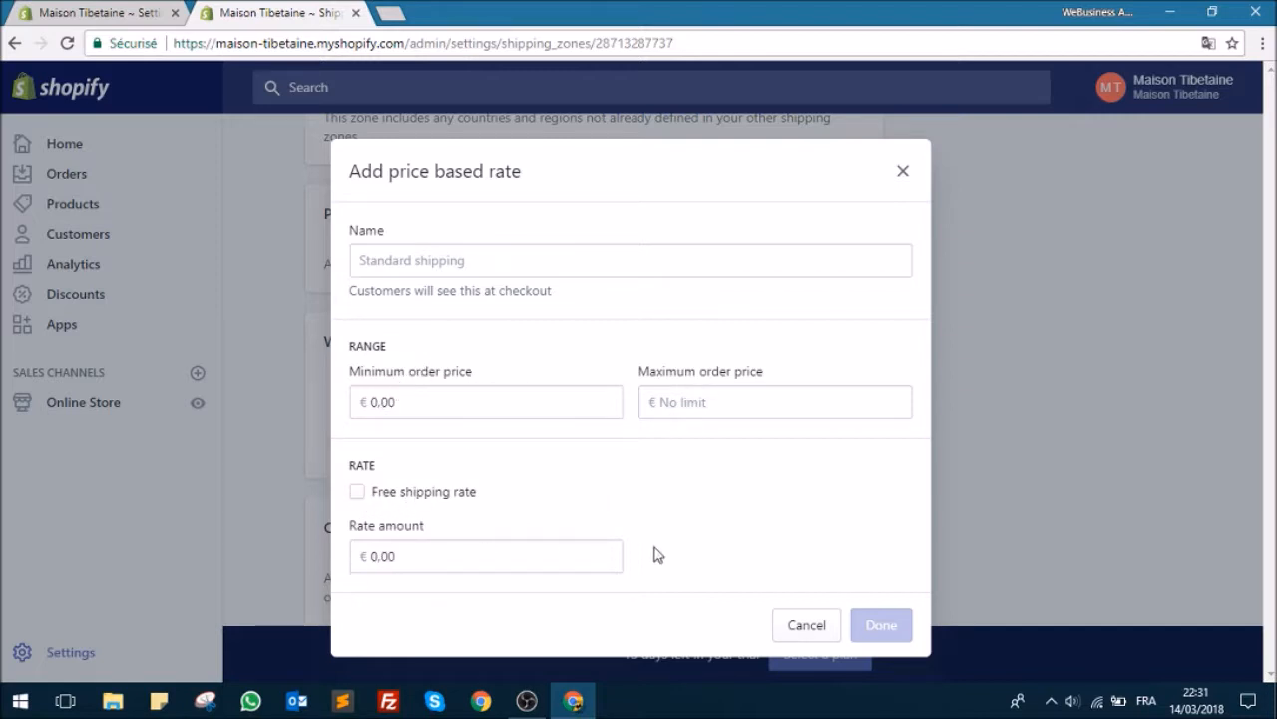
click(903, 171)
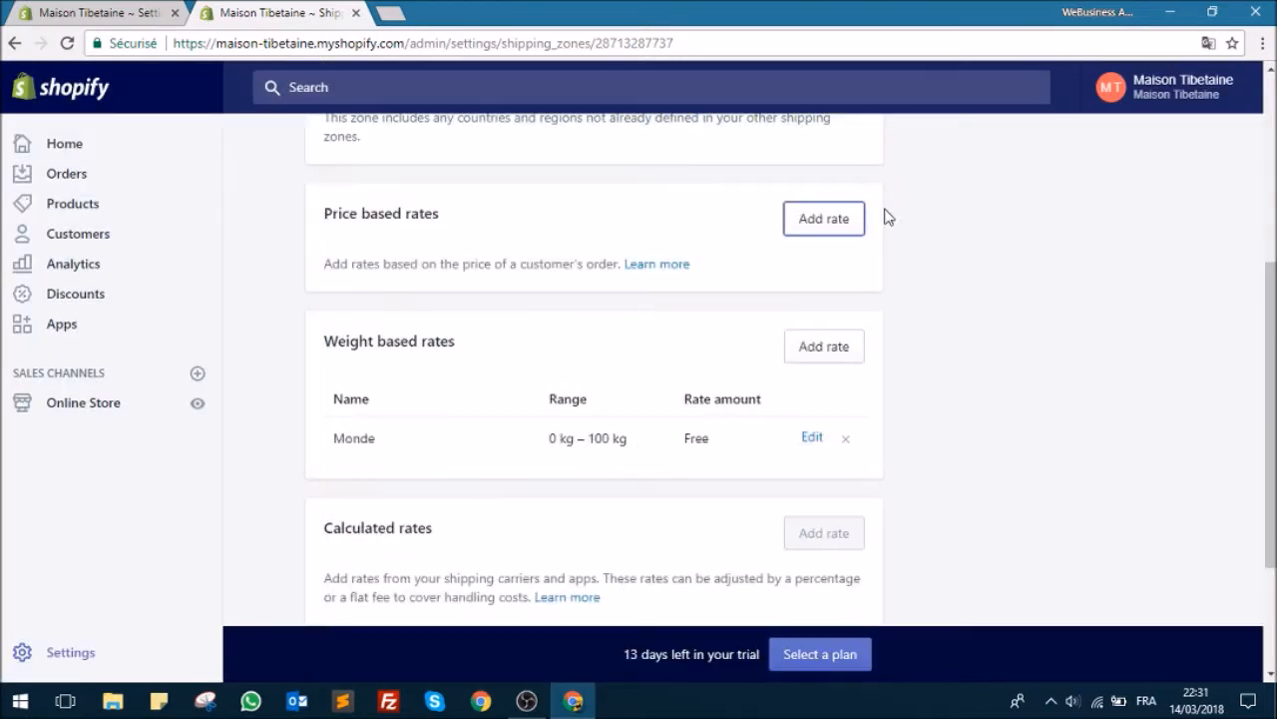
click(822, 345)
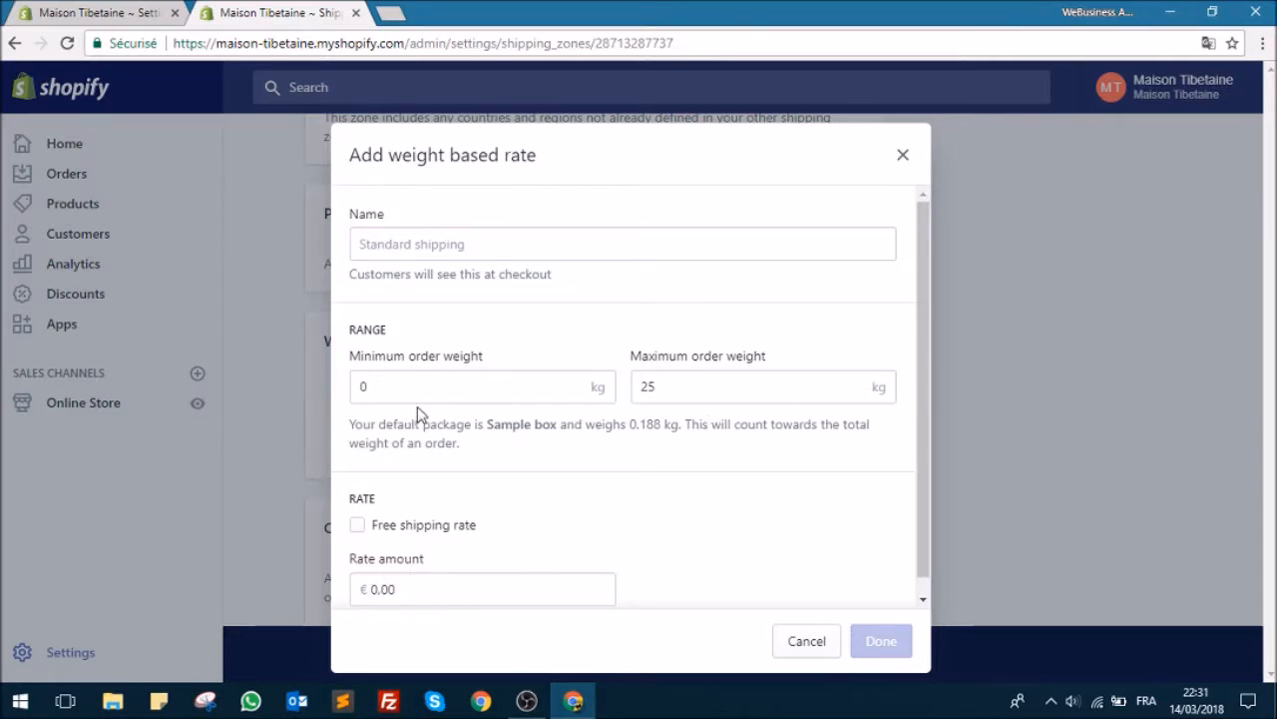
click(905, 157)
scroll(873, 227, up, 5)
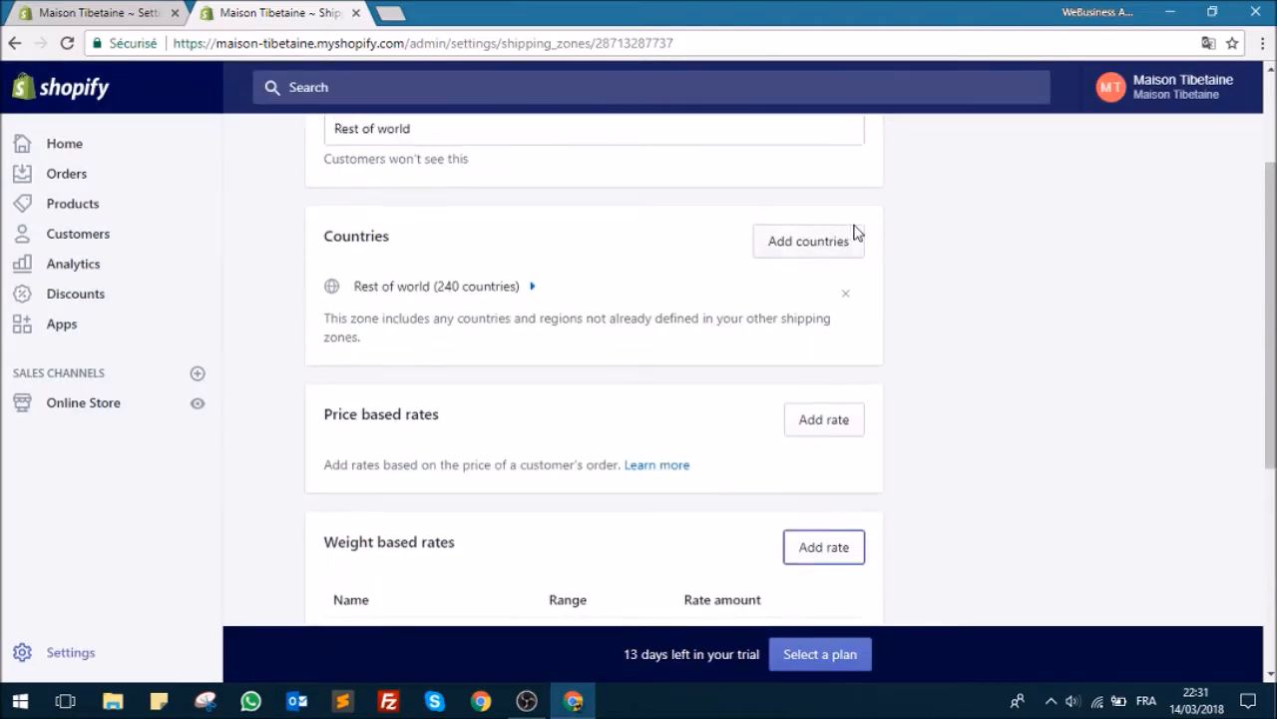
click(344, 151)
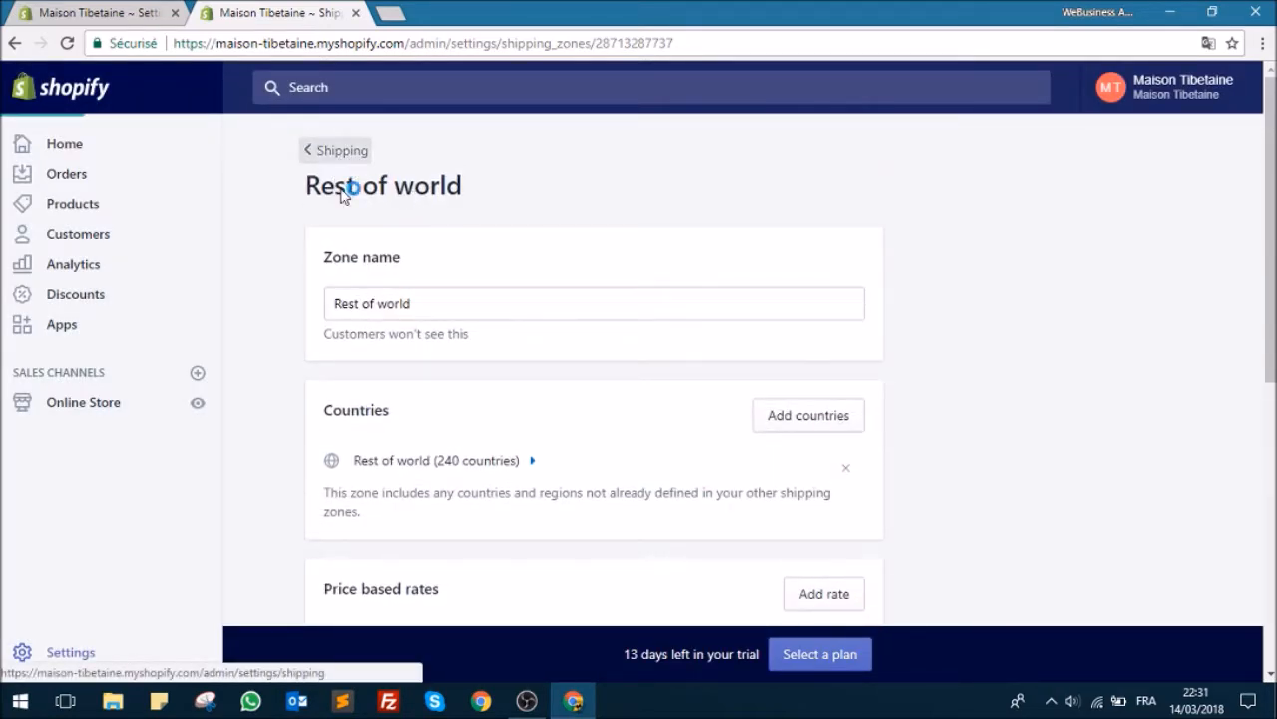
scroll(533, 233, down, 6)
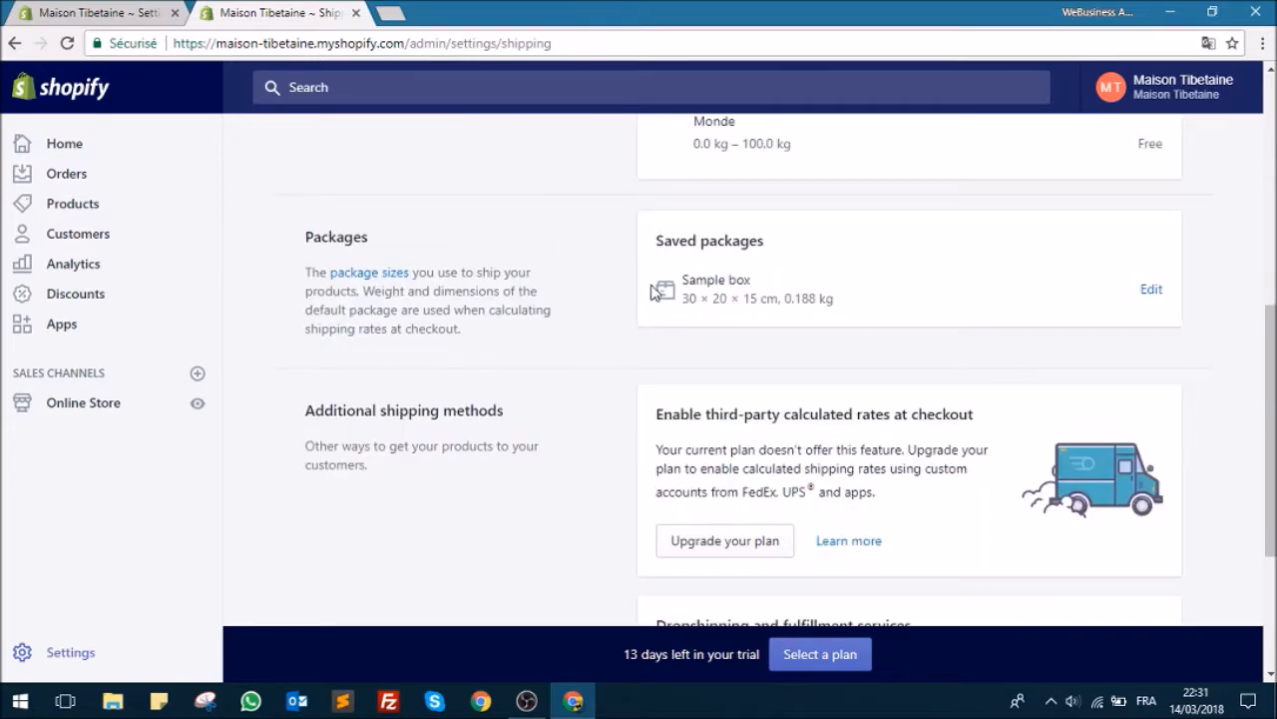
Look over the saved packages and additional shipping methods in the Shipping settings, and return to the Settings overview.
scroll(553, 308, down, 3)
scroll(542, 305, up, 10)
click(327, 157)
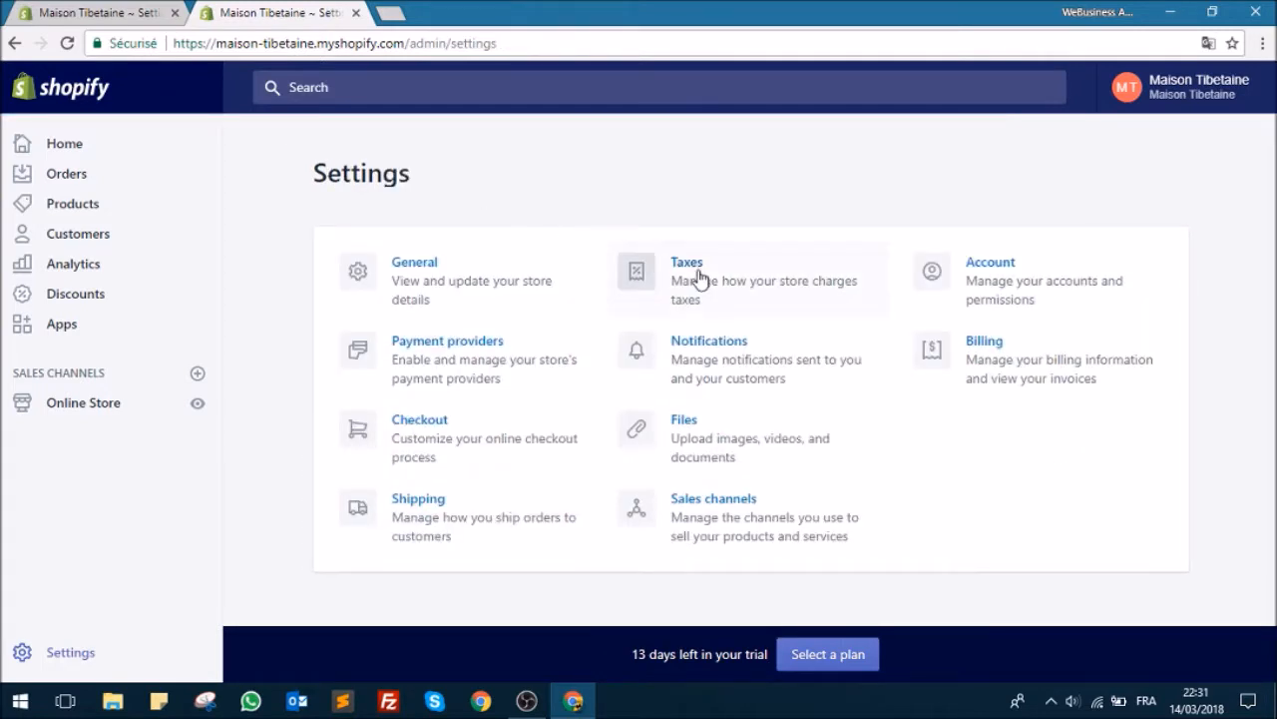
Review the tax calculation options and tax rates in the Taxes settings, and return to the Settings overview.
click(684, 268)
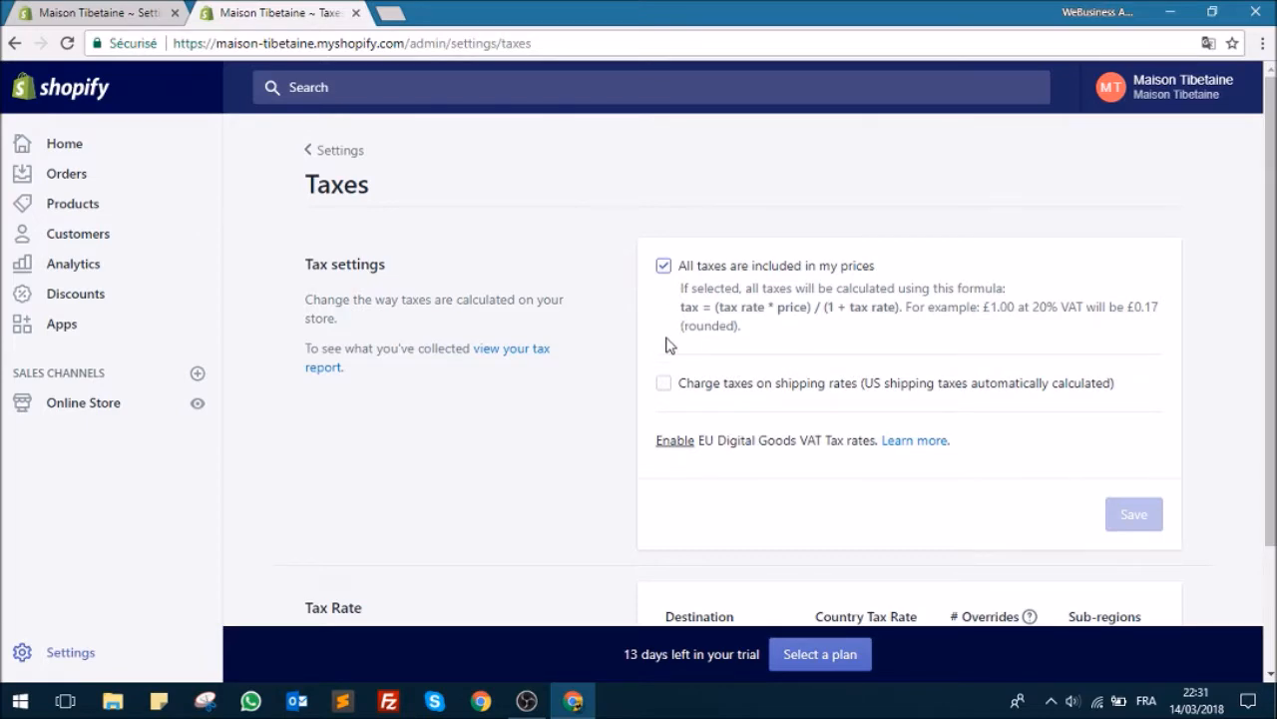
scroll(647, 345, down, 2)
scroll(587, 342, up, 2)
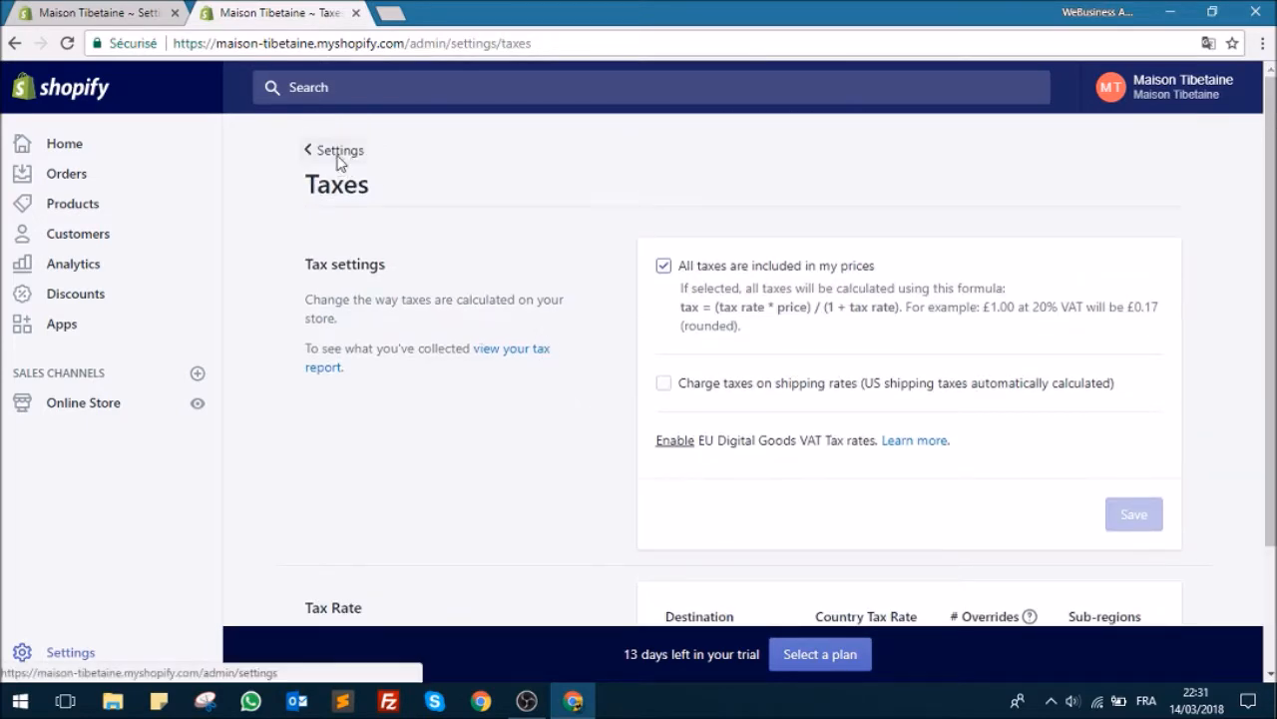
click(336, 154)
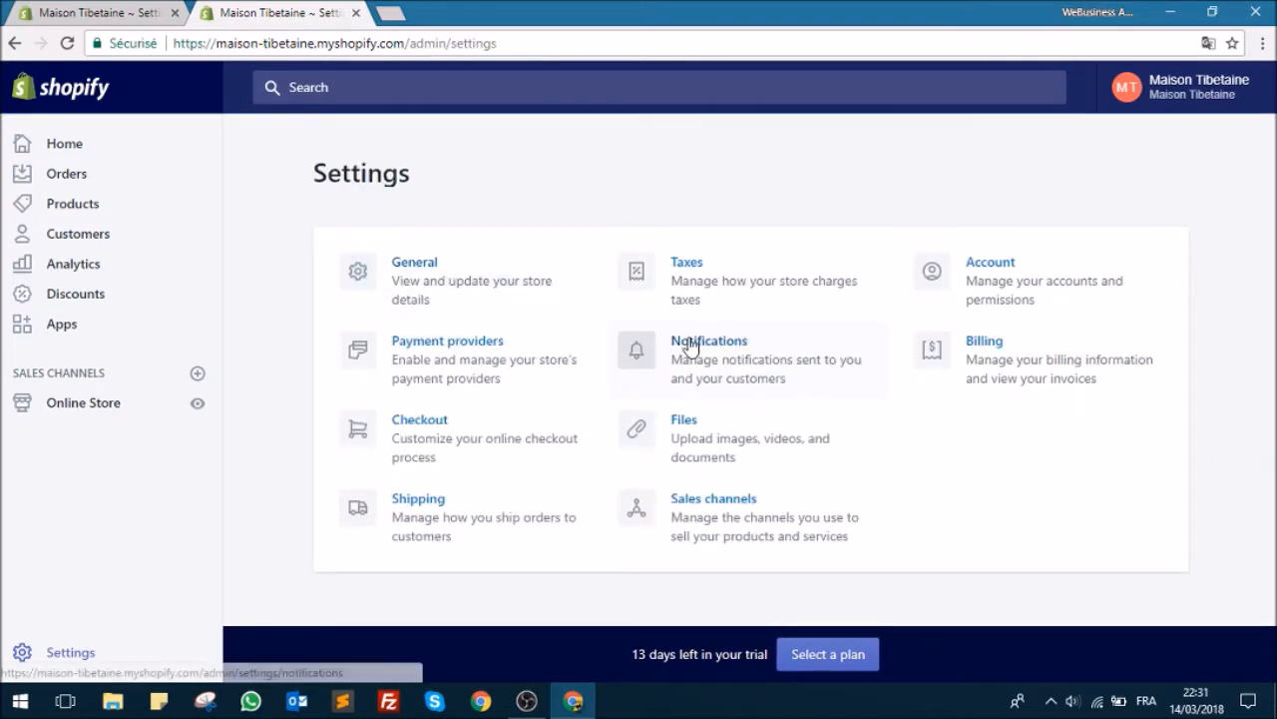
Examine the customer and order notification templates and recipients in the Notifications settings, and return to the Settings overview.
click(688, 344)
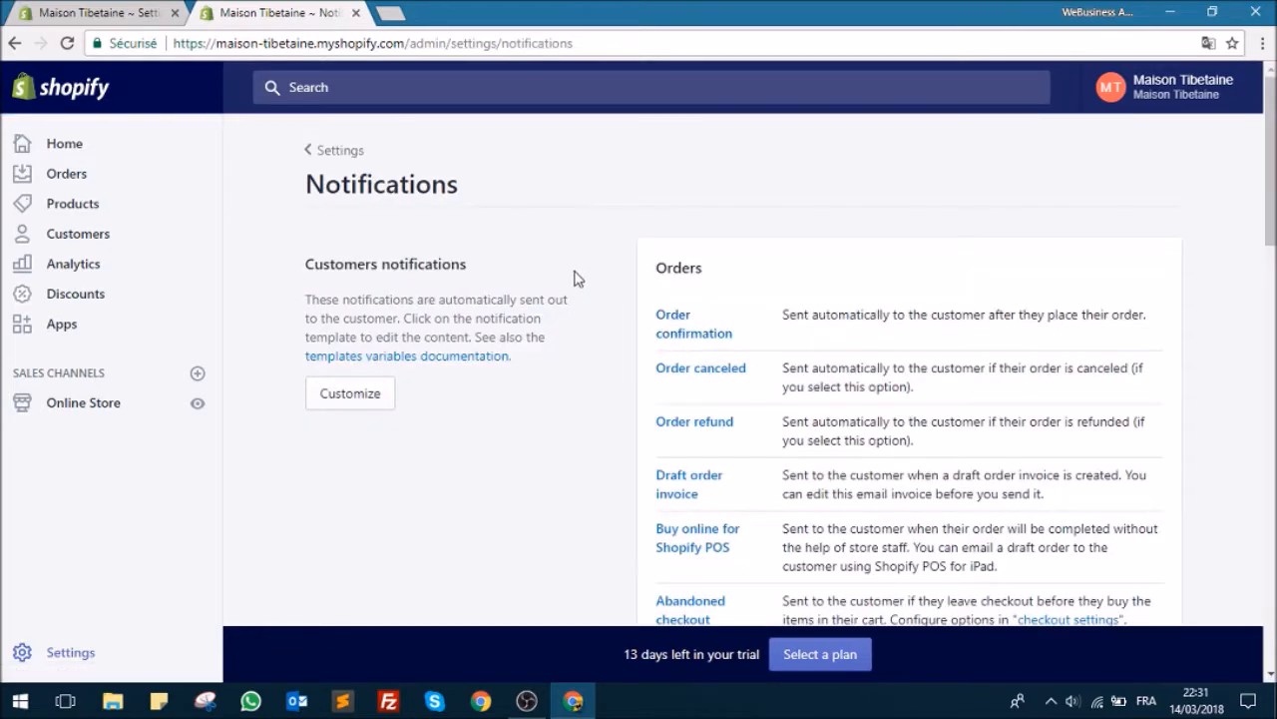
scroll(567, 270, down, 4)
scroll(561, 268, up, 4)
scroll(808, 300, down, 5)
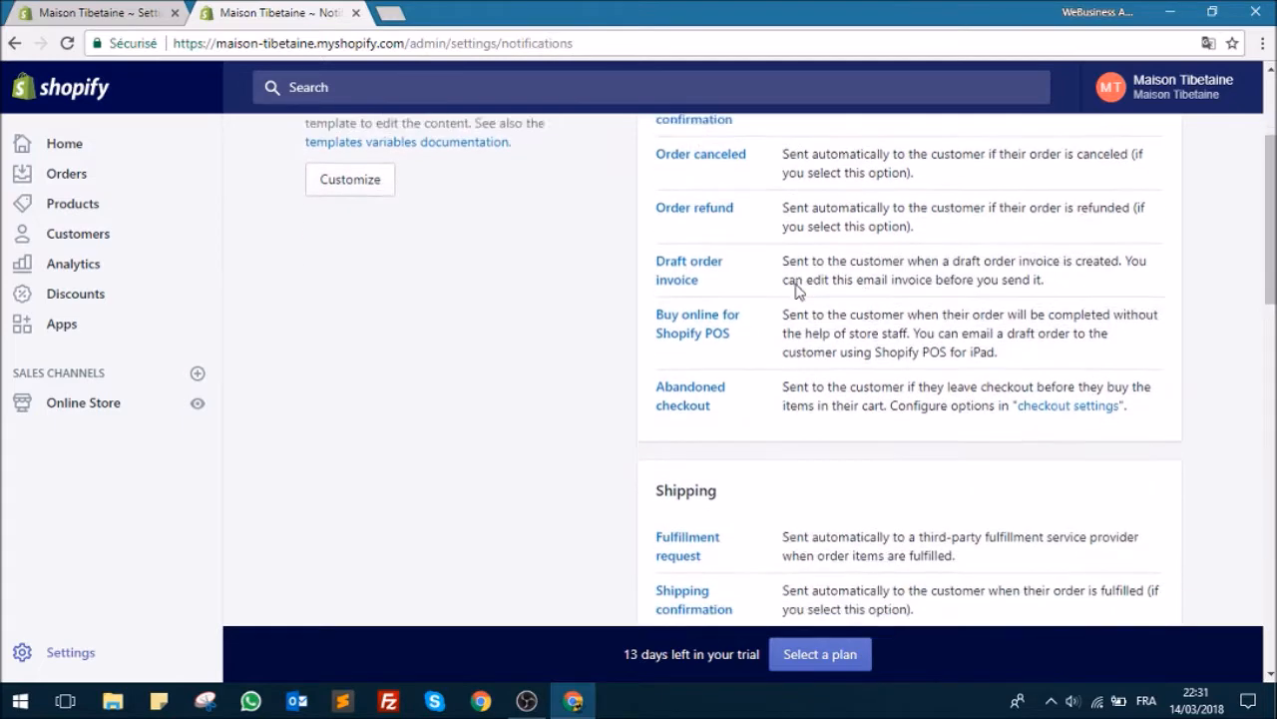
scroll(774, 278, down, 3)
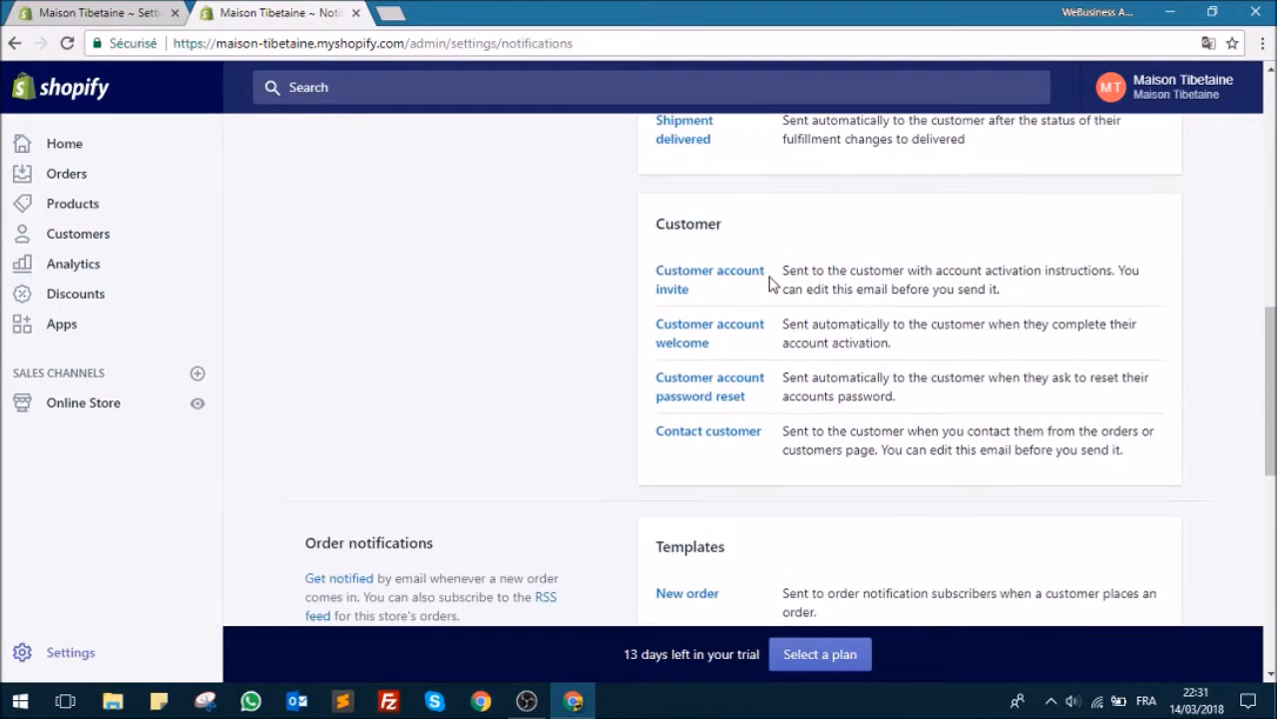
scroll(698, 290, down, 2)
scroll(534, 297, down, 1)
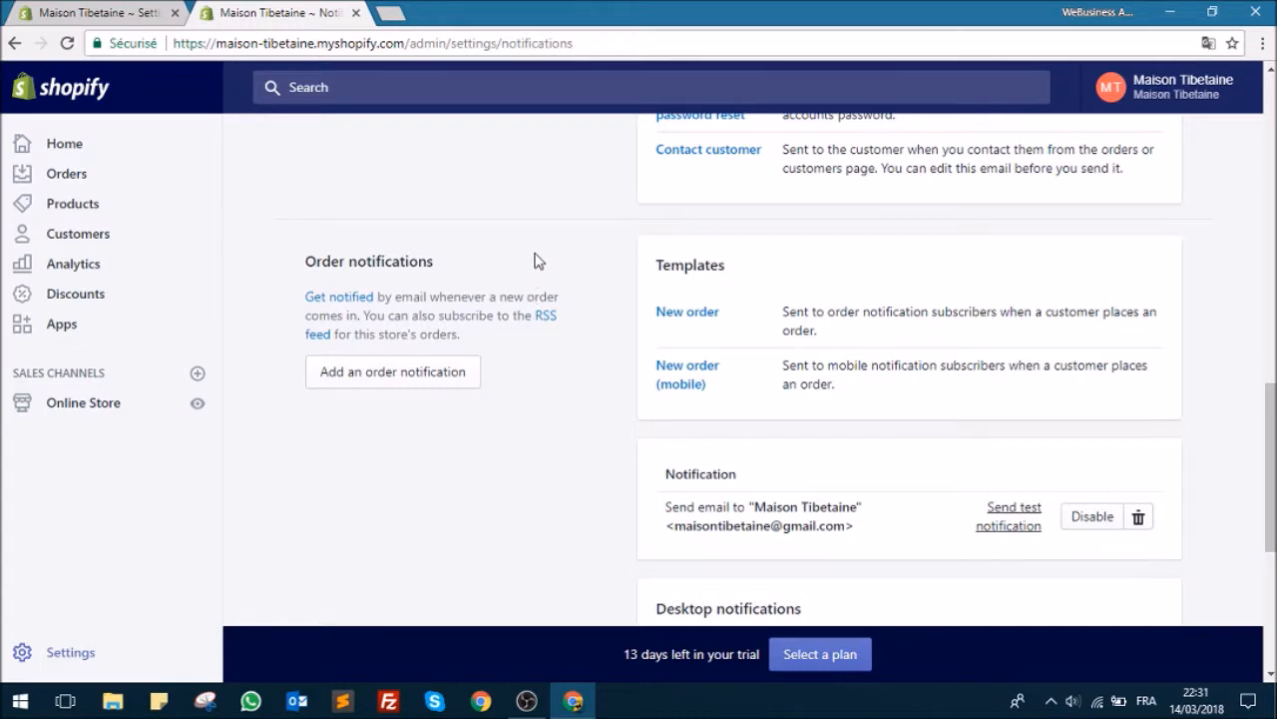
scroll(536, 261, down, 3)
scroll(585, 276, up, 10)
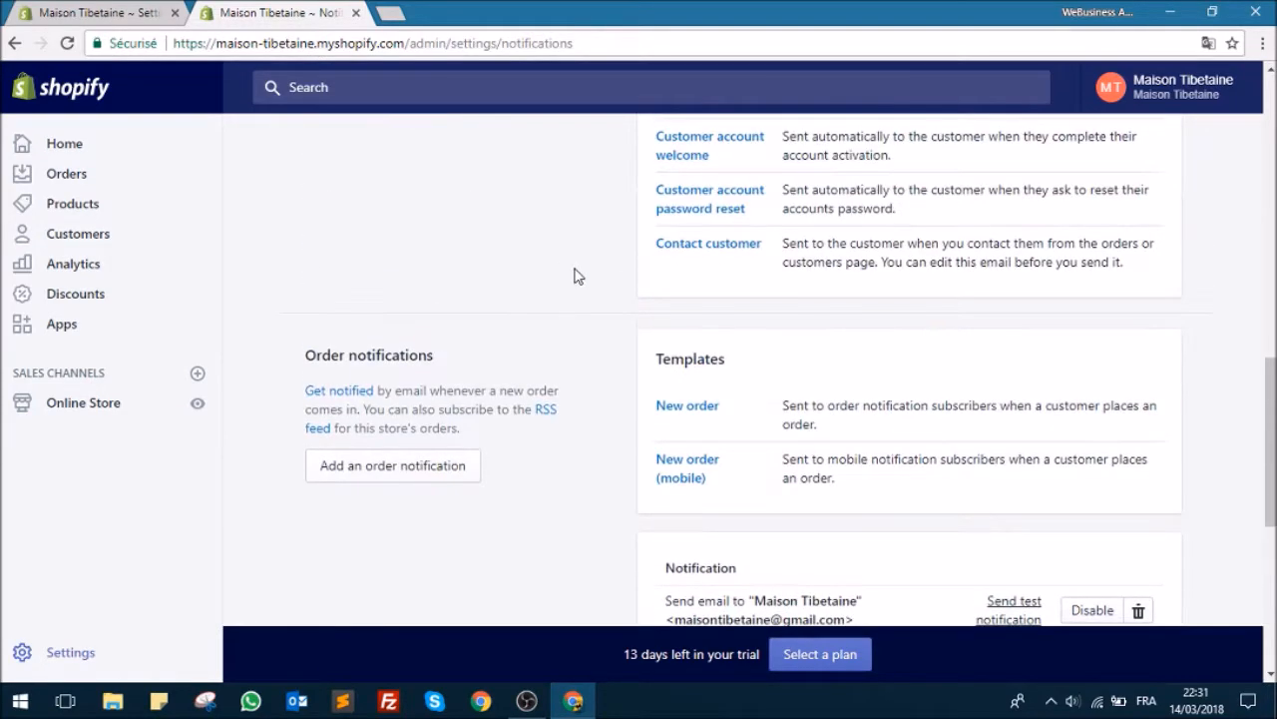
scroll(578, 271, up, 4)
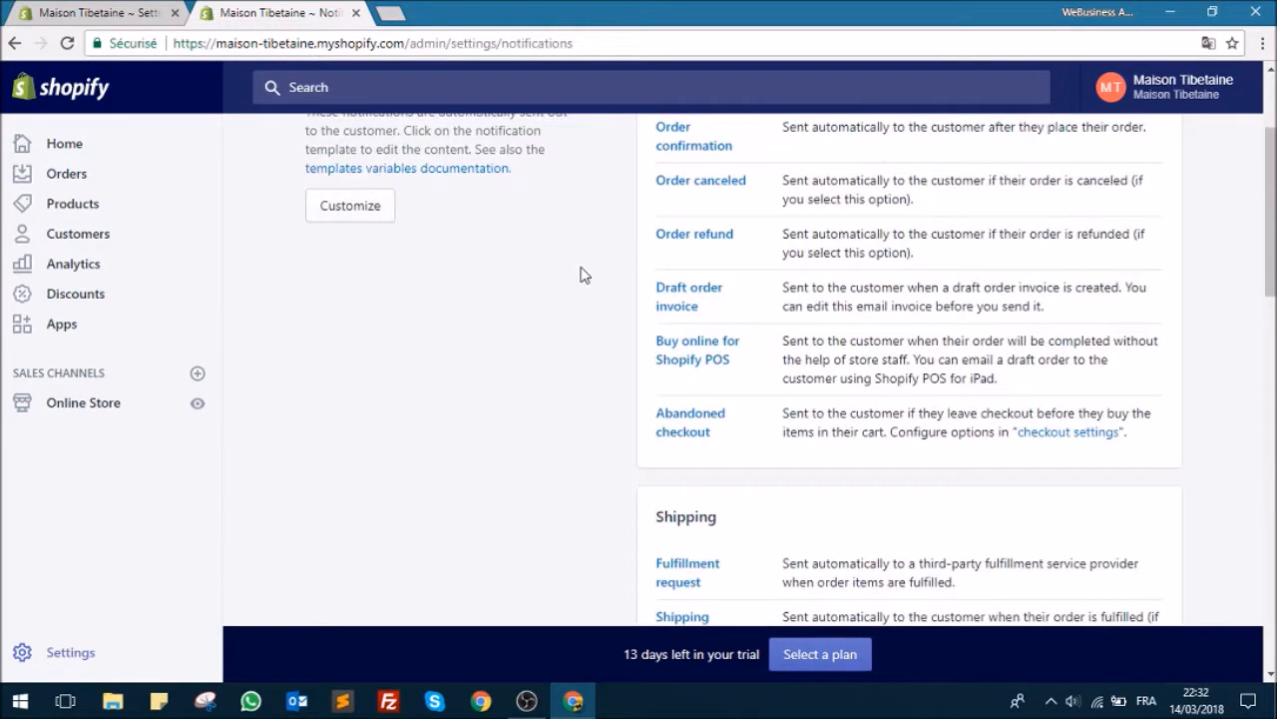
click(321, 159)
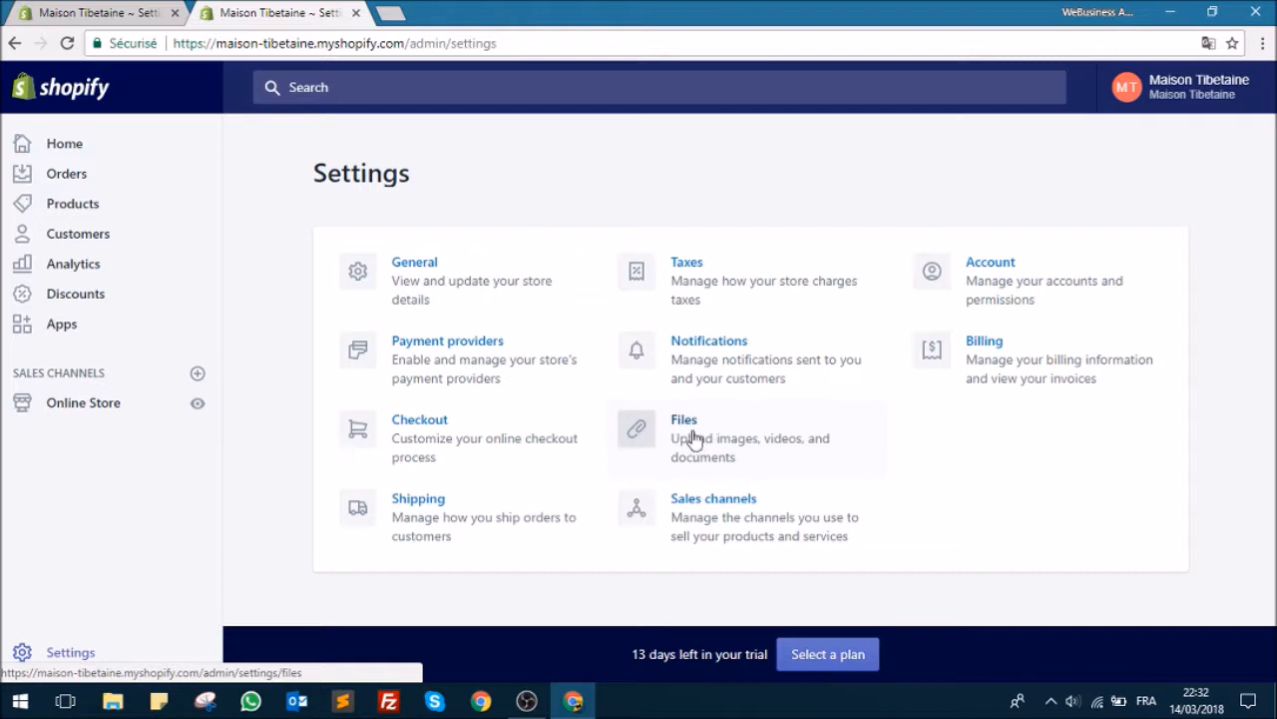
Look over the Files settings page for uploads, and view the installed sales channels in the Sales channels settings.
click(687, 424)
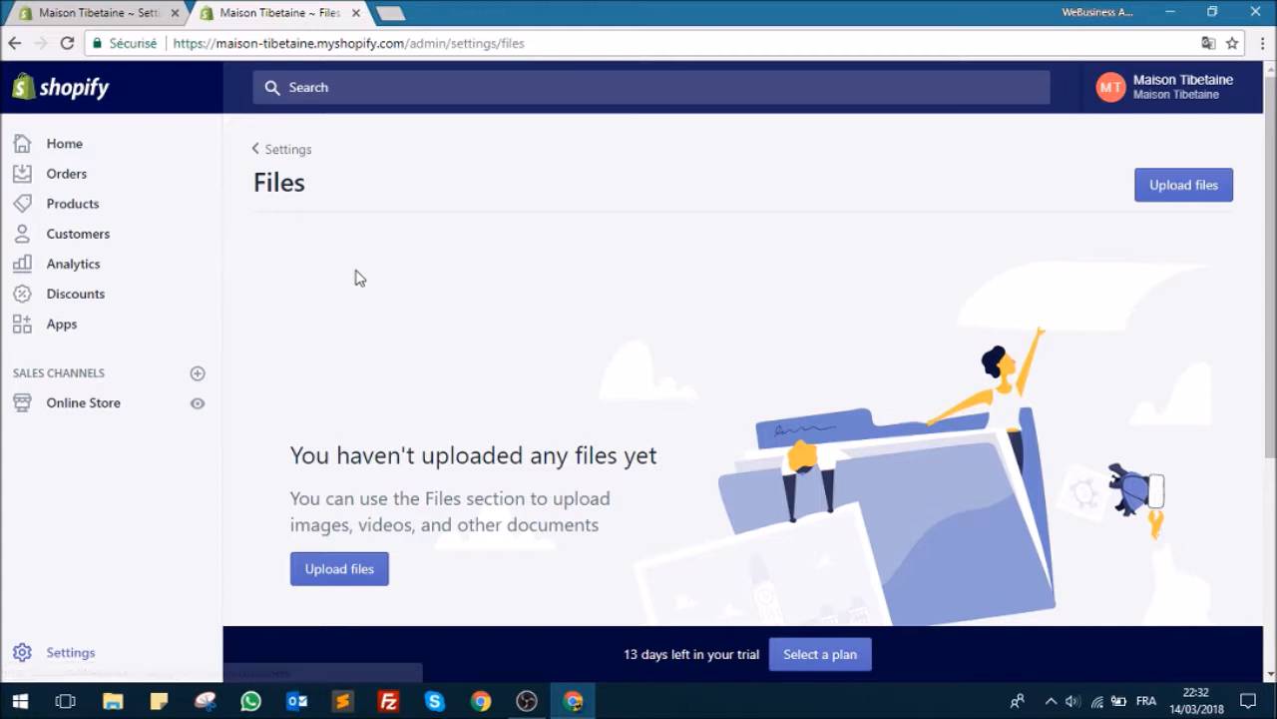
scroll(358, 300, down, 2)
scroll(639, 304, down, 3)
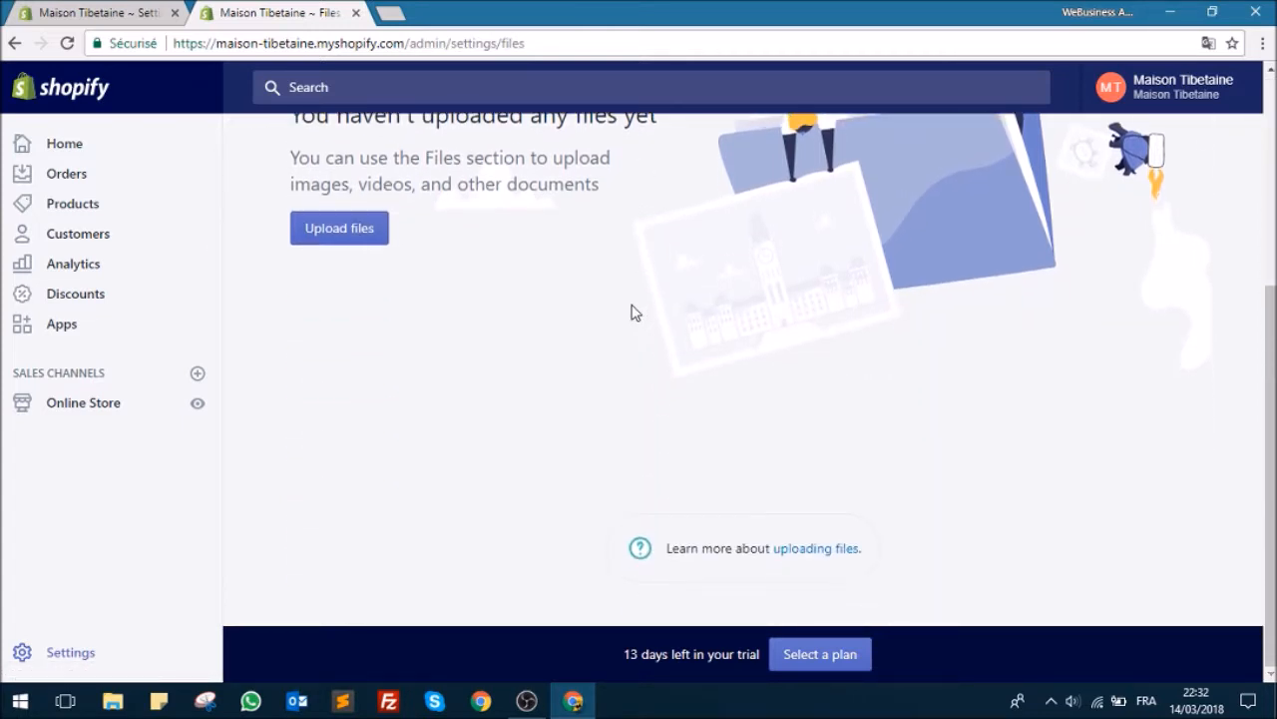
scroll(509, 274, up, 5)
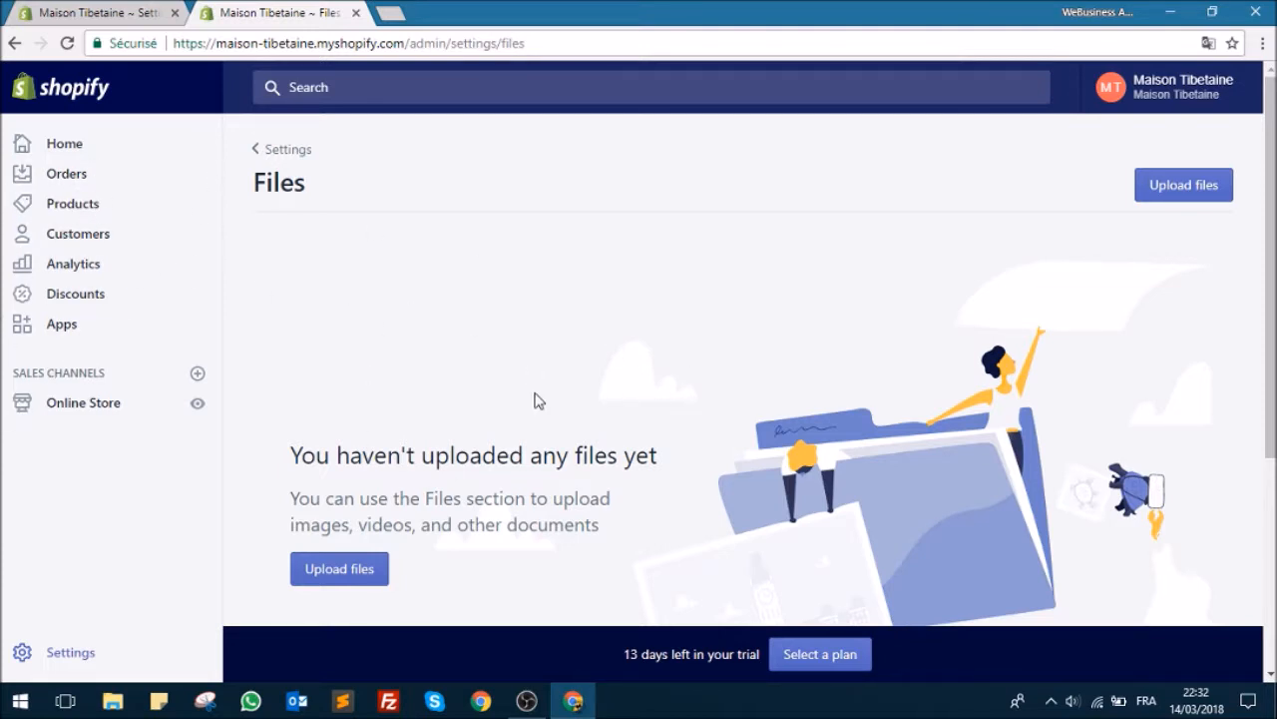
click(286, 148)
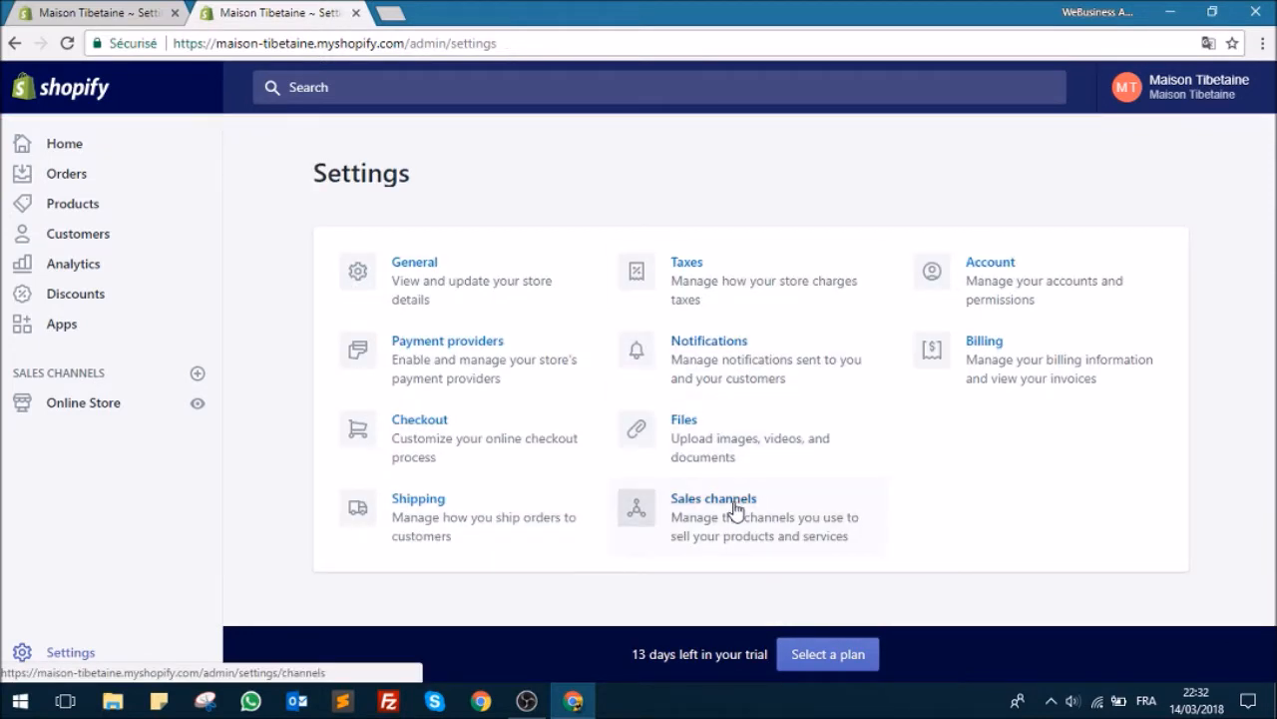
click(736, 509)
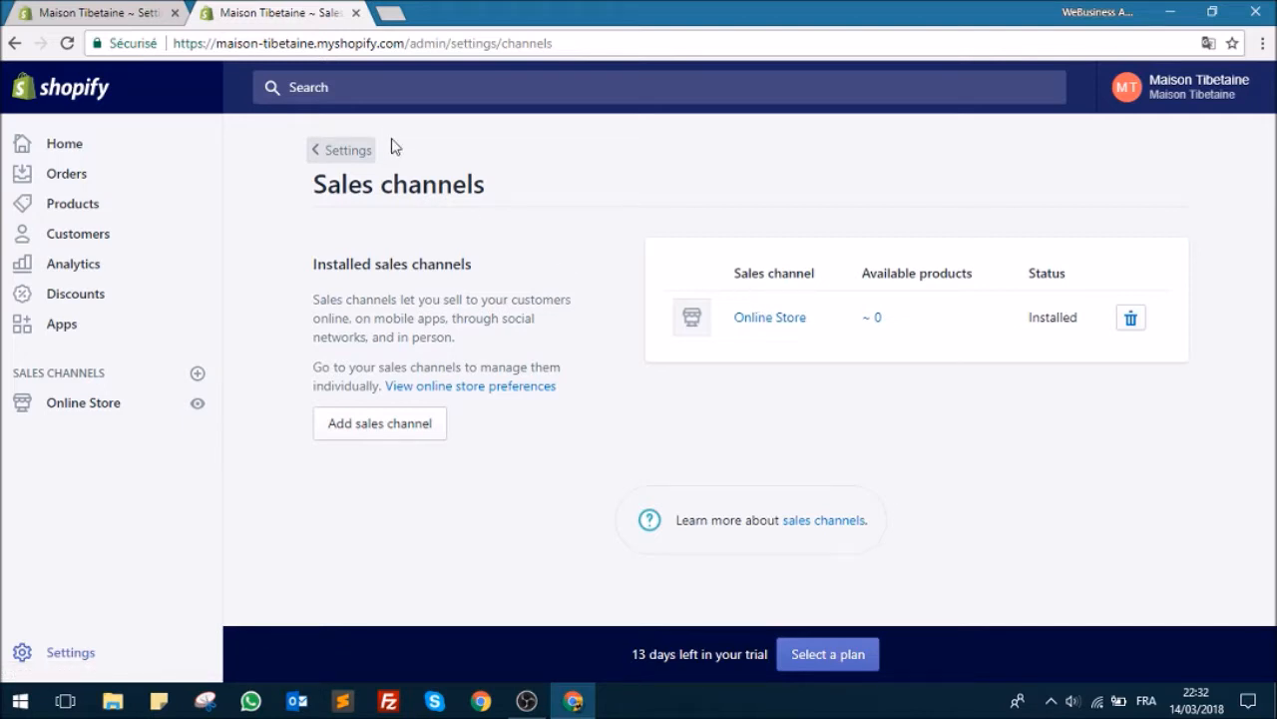
Open the Account settings and examine the account overview, owner and staff permissions, login services and store status options.
click(327, 152)
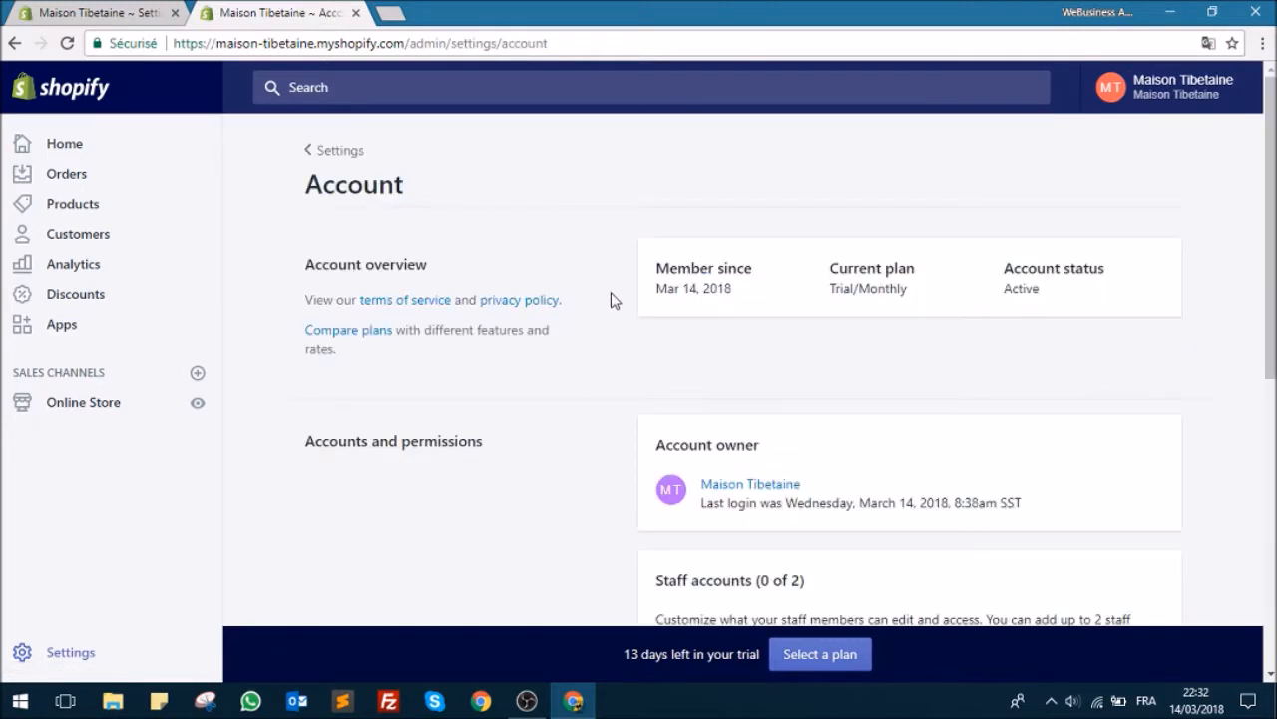
scroll(694, 250, down, 1)
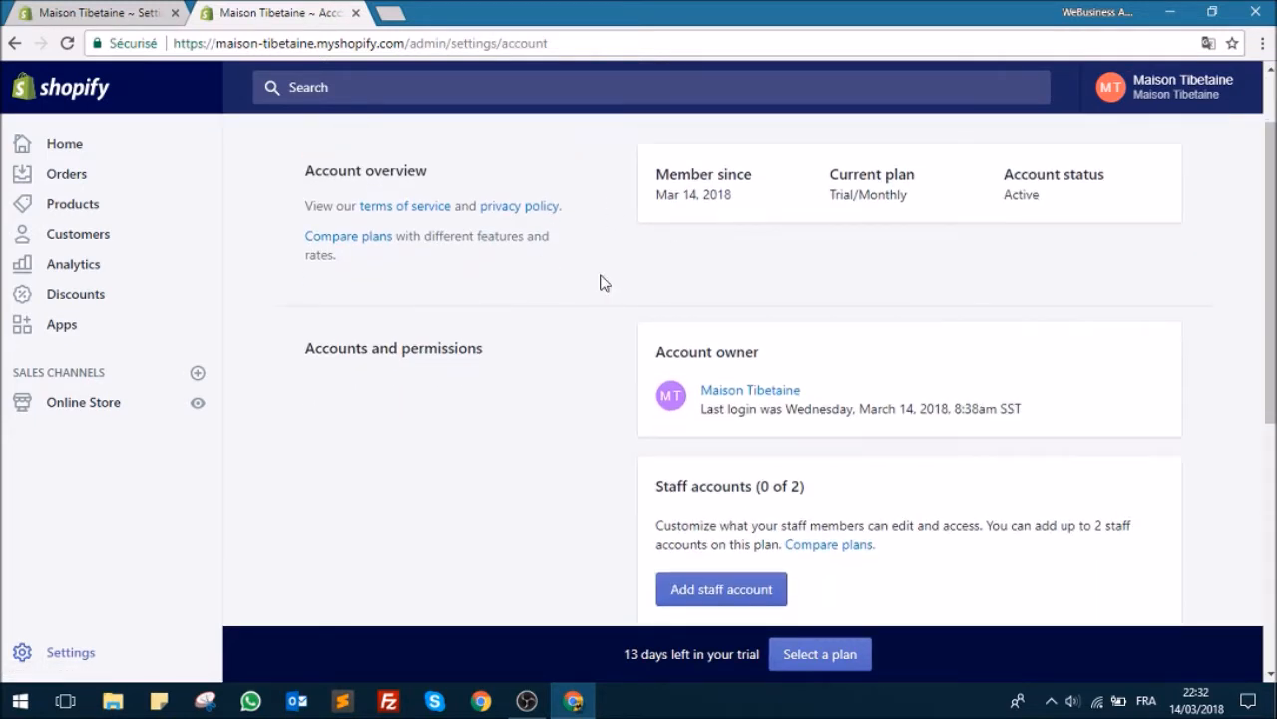
scroll(615, 234, up, 1)
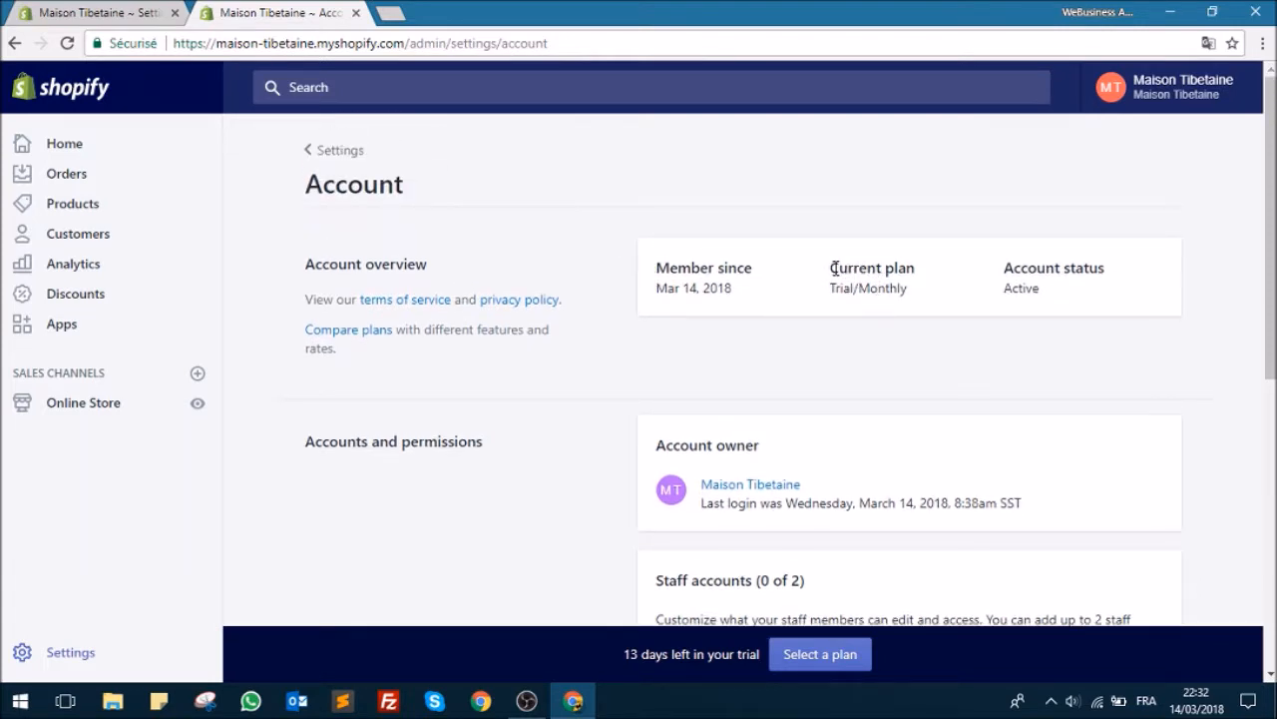
scroll(898, 277, down, 5)
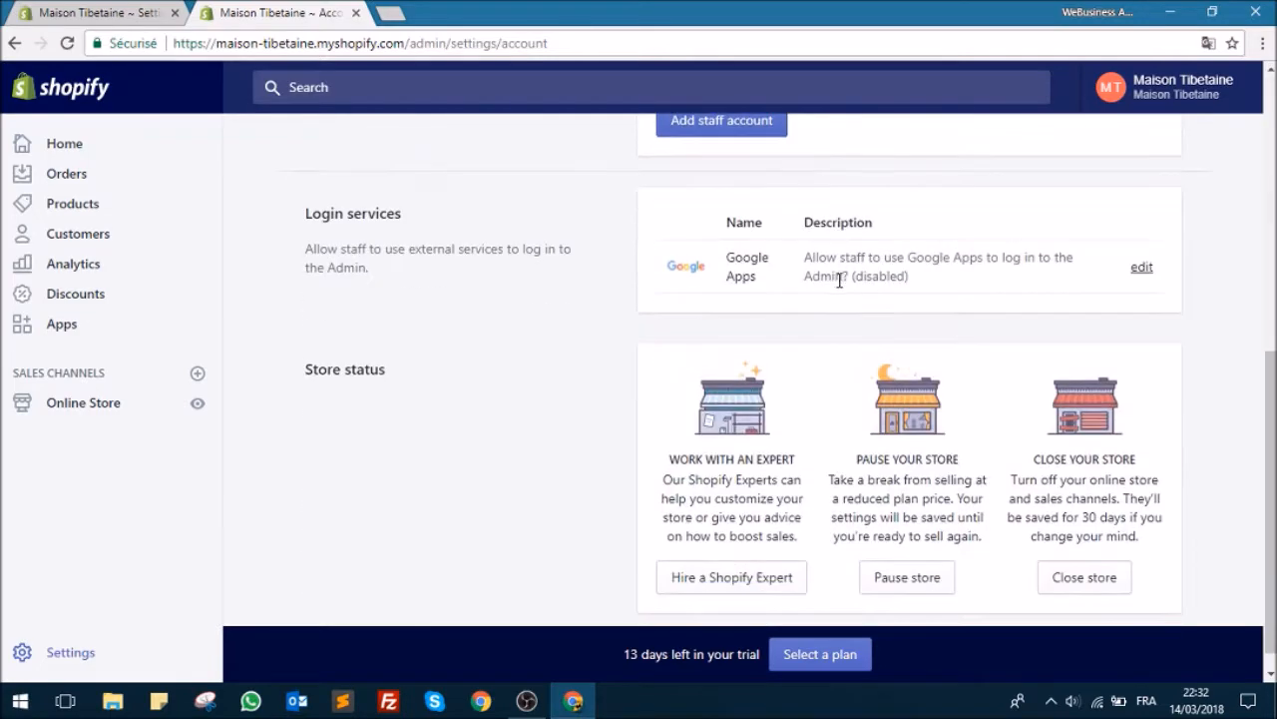
scroll(838, 279, up, 5)
scroll(700, 221, down, 5)
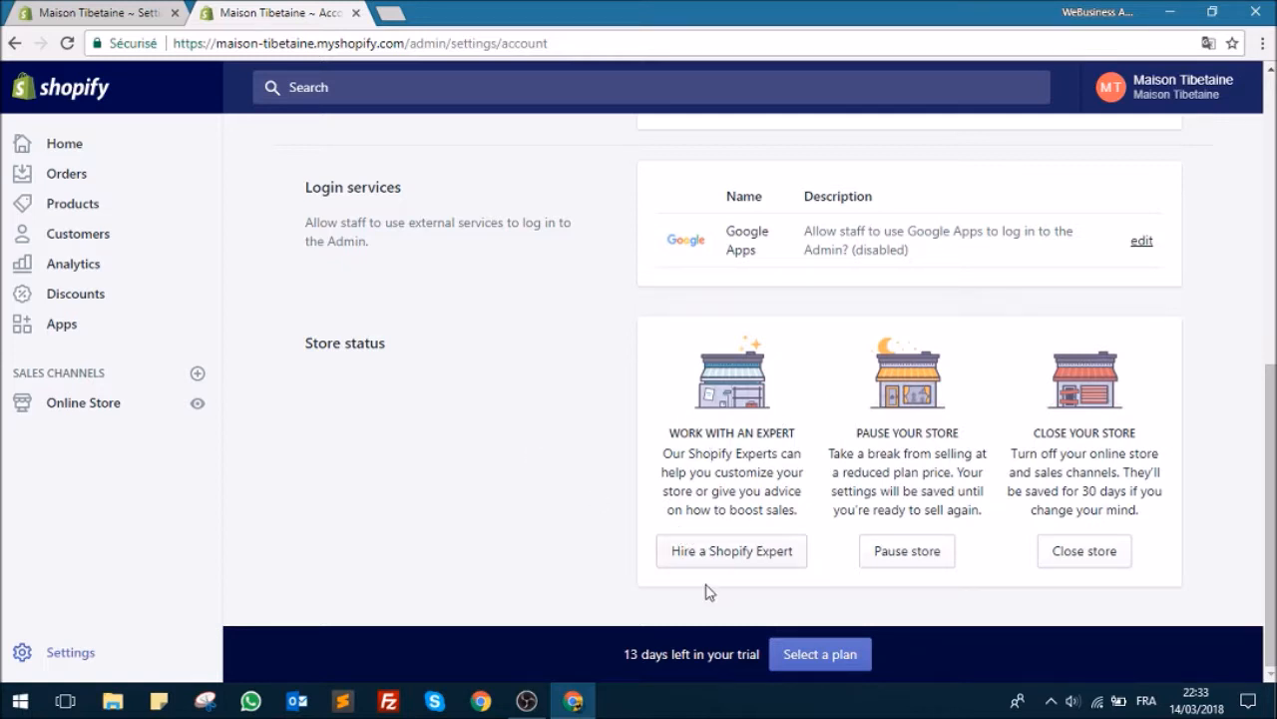
scroll(565, 446, up, 2)
scroll(559, 431, down, 2)
scroll(660, 489, up, 4)
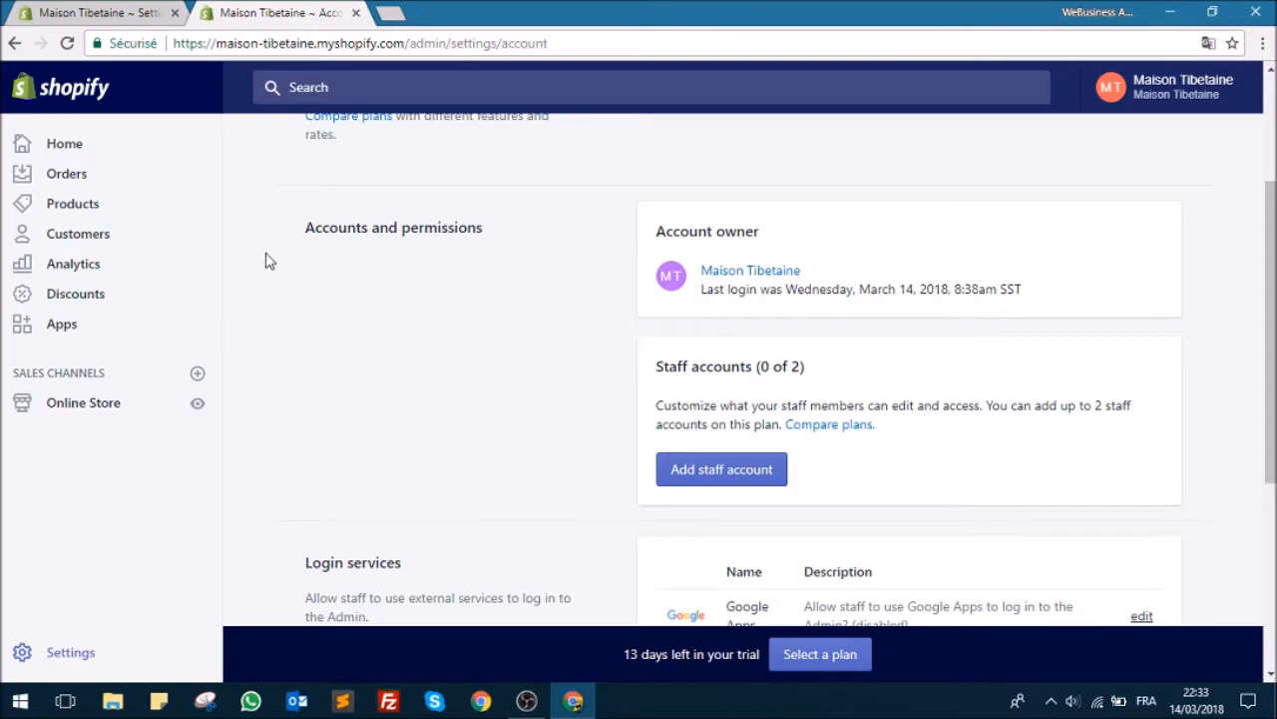
scroll(421, 334, up, 2)
scroll(411, 331, down, 3)
scroll(397, 329, up, 1)
scroll(519, 314, up, 3)
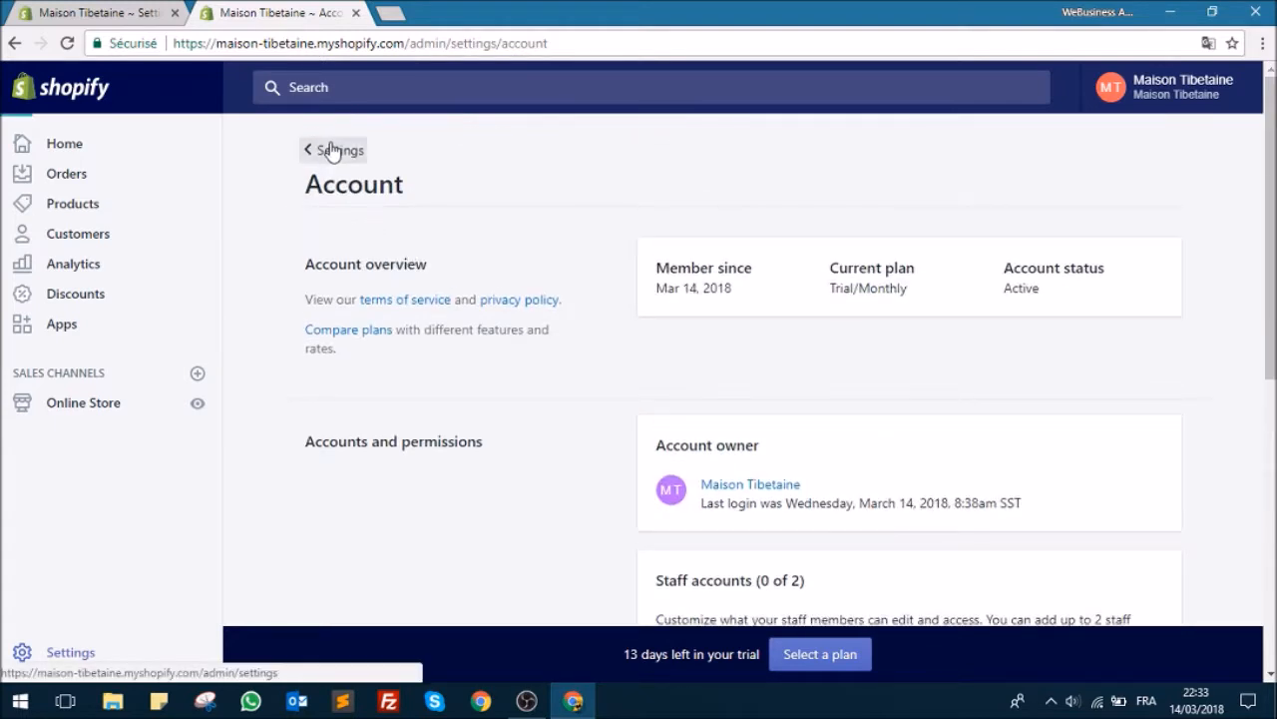
Review the credit card, account summary and invoice sections of the Billing settings, and return to the Settings overview.
click(988, 351)
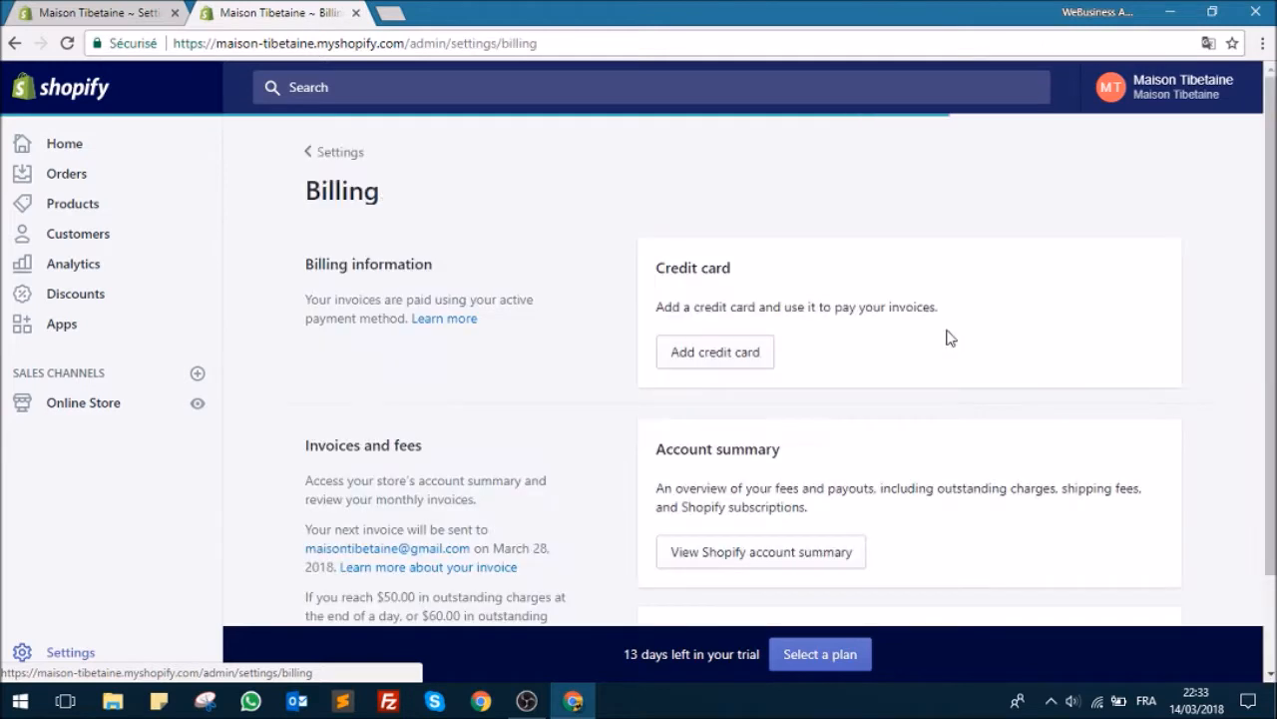
scroll(809, 265, down, 2)
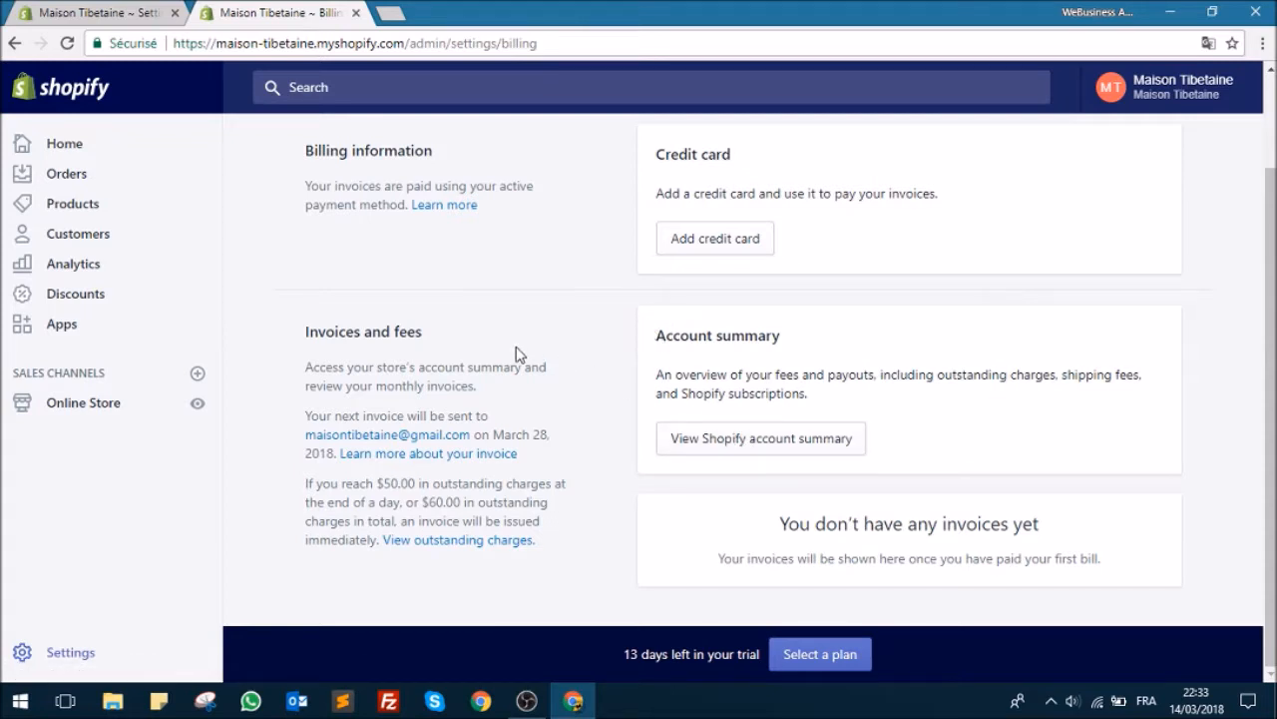
scroll(516, 355, up, 2)
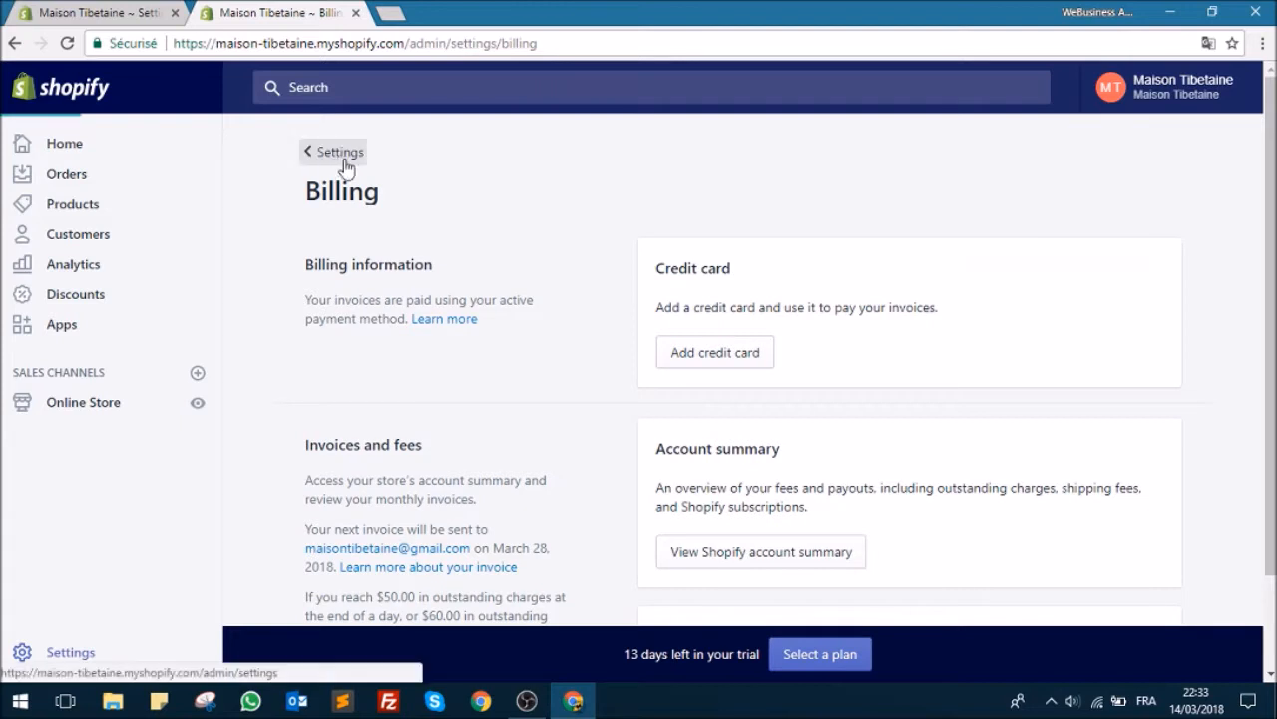
click(340, 152)
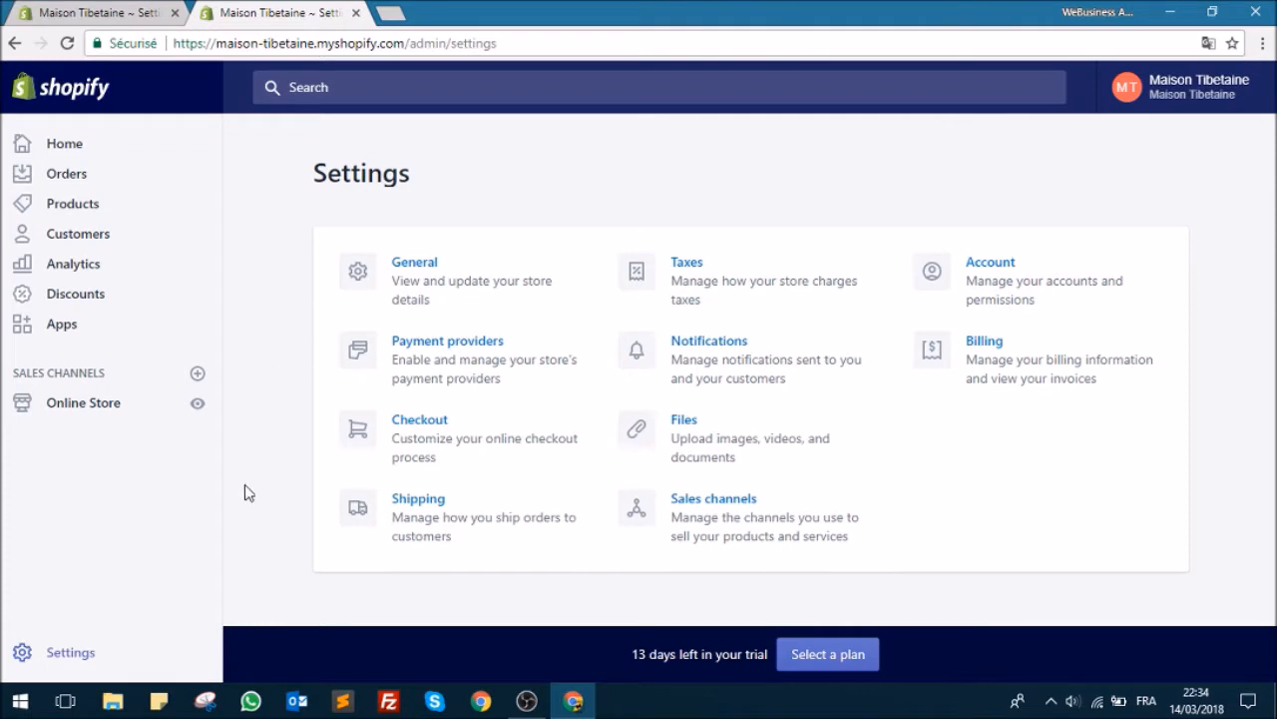
Open the Online Store sales channel.
click(107, 411)
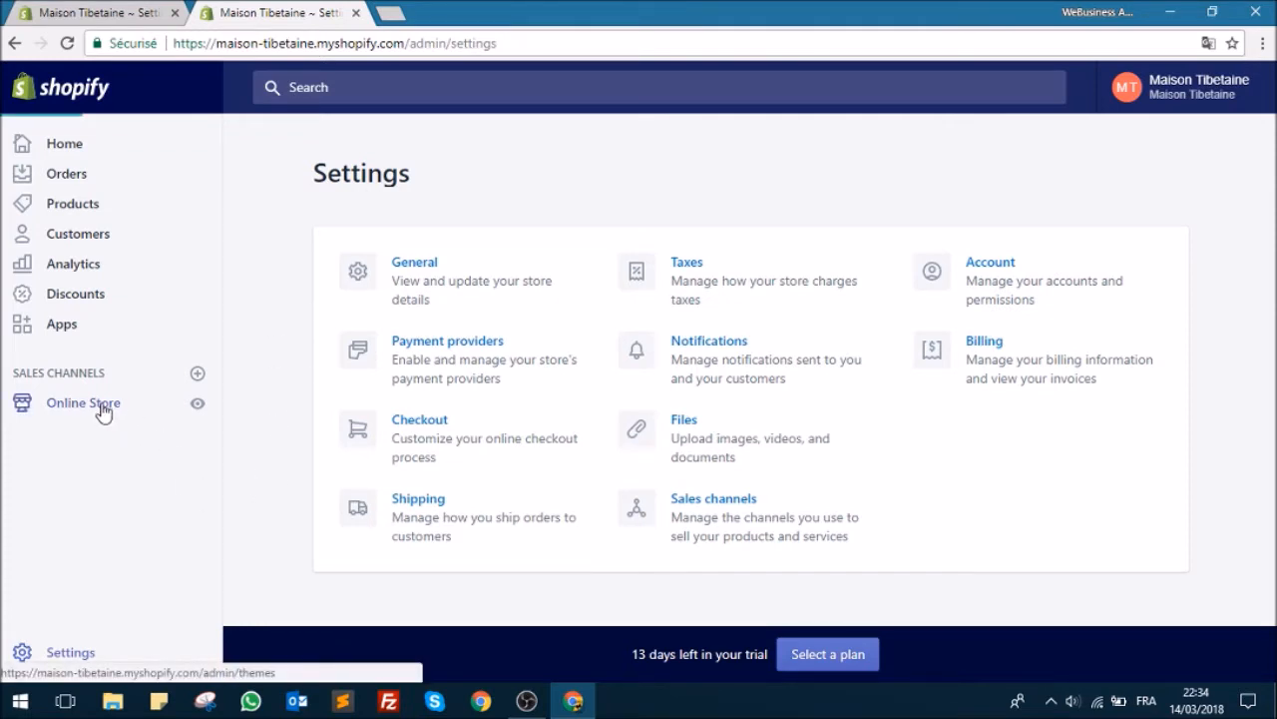